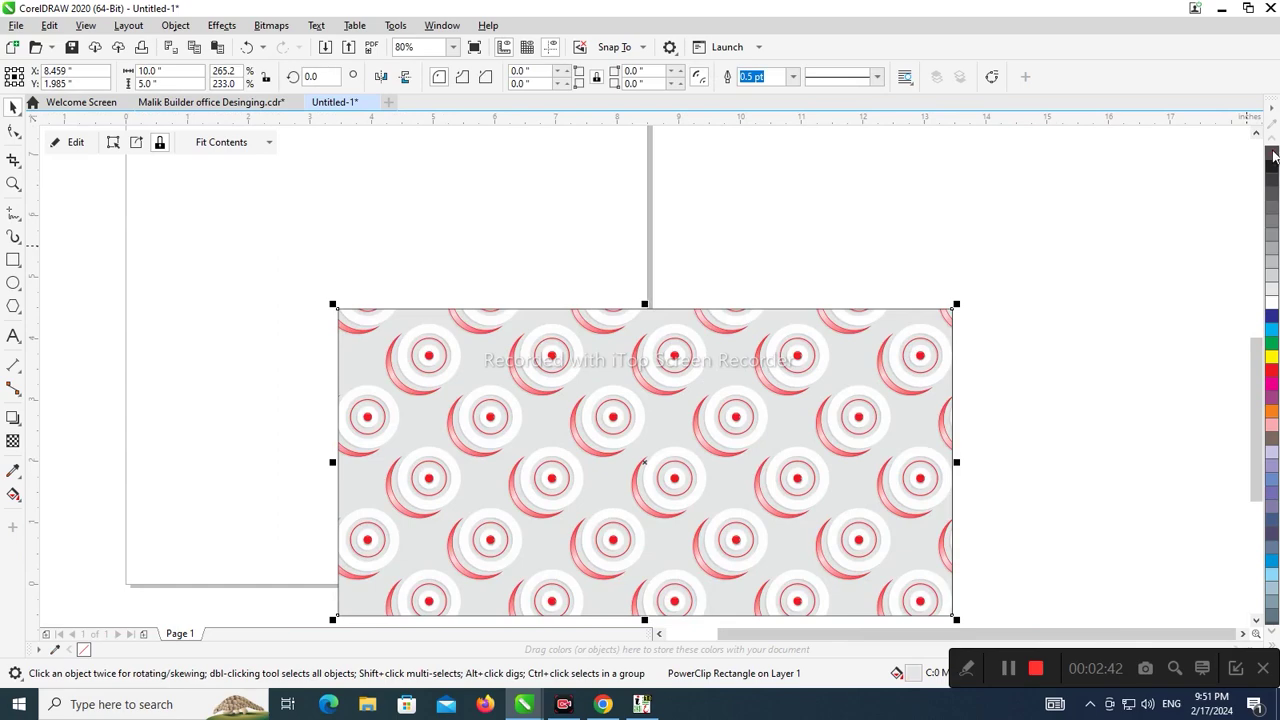
Step: Remove the outline from the red target-circle pattern frame
right_click(1272, 153)
scroll(903, 215, up, 2)
scroll(686, 249, down, 2)
scroll(525, 358, up, 2)
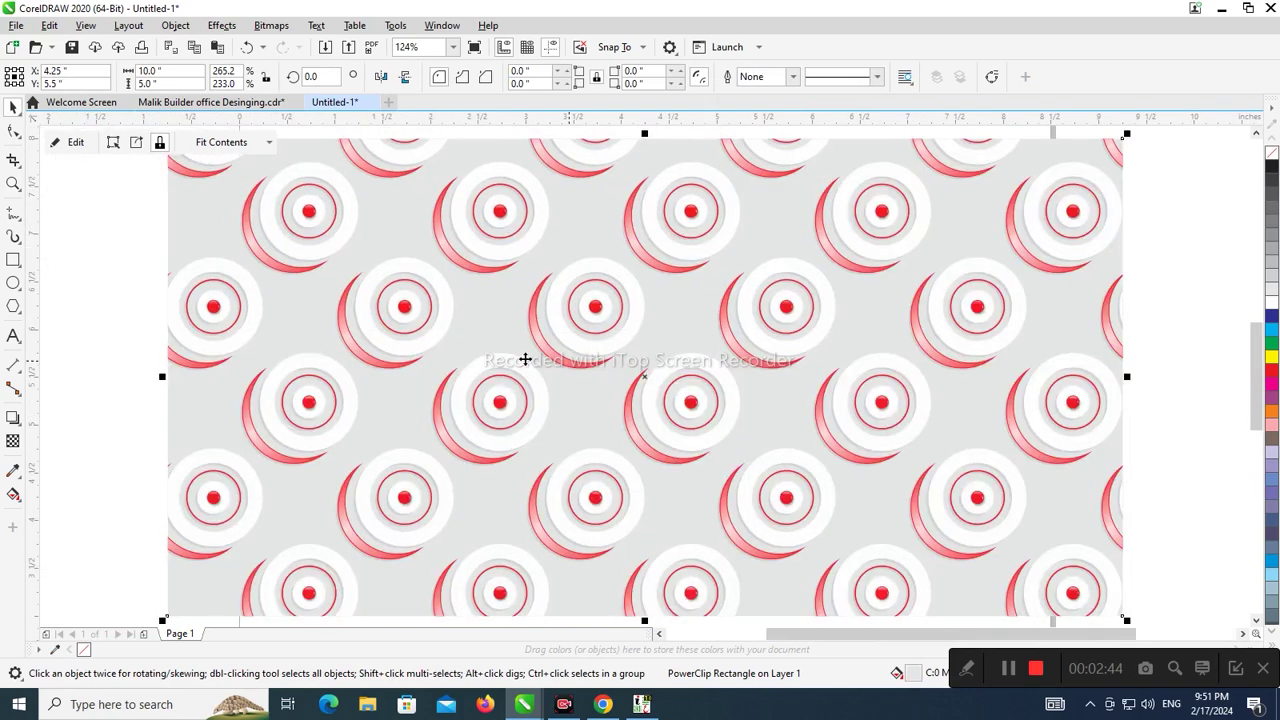
Step: Zoom in on one red circle's centre detail, then fit the whole pattern back in view
key(z)
scroll(430, 345, up, 6)
drag(924, 529, 924, 529)
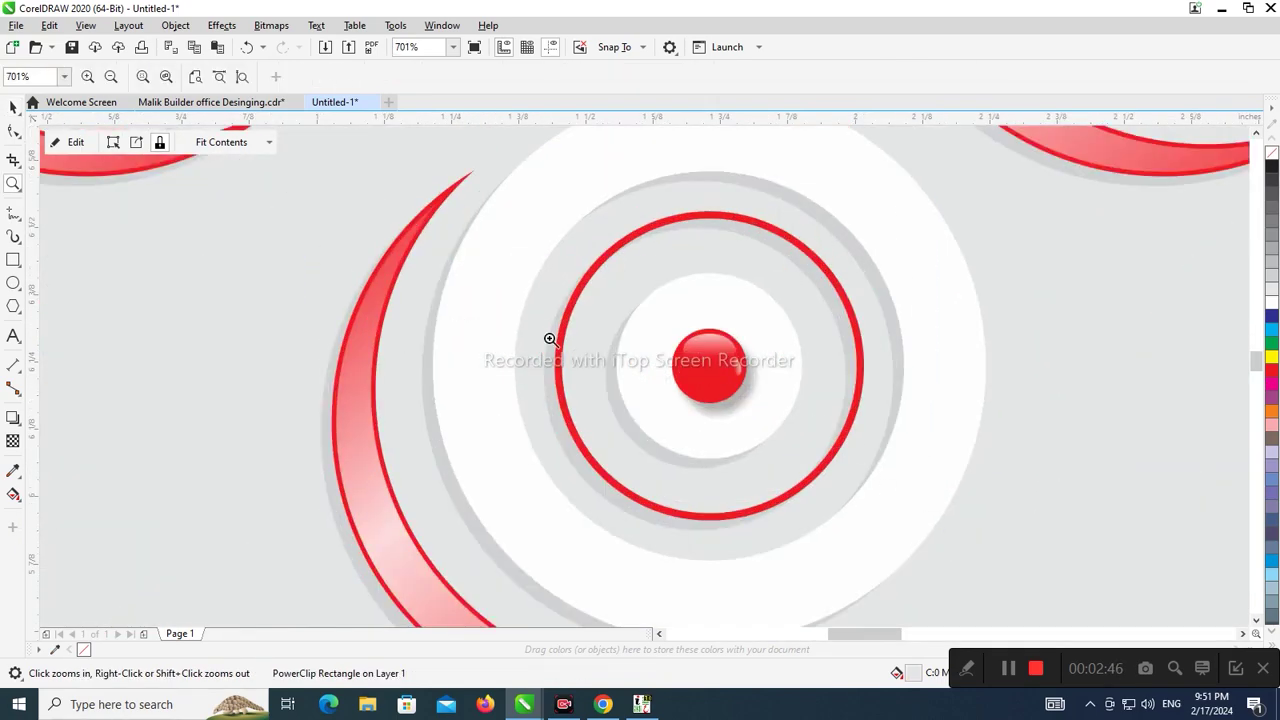
drag(450, 282, 954, 454)
key(F4)
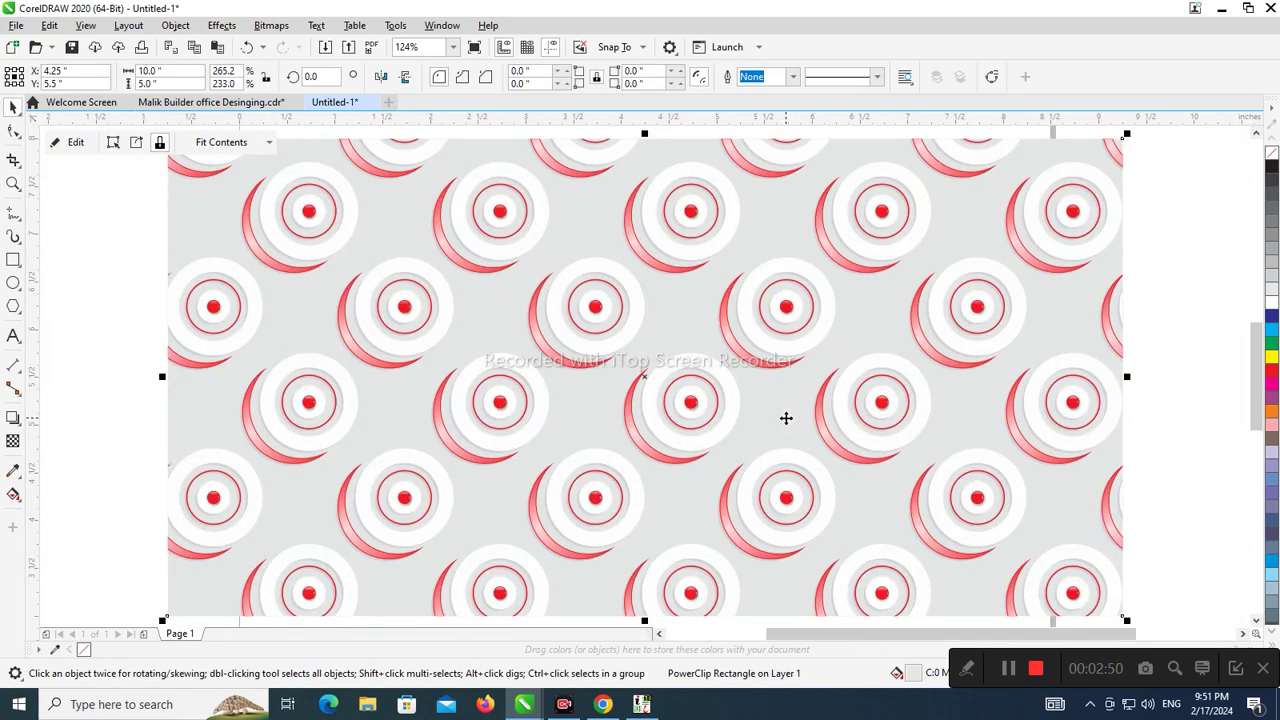
Step: Delete the red-circle pattern, then import Pattern 21 and place it on the page
key(Delete)
key(alt+f)
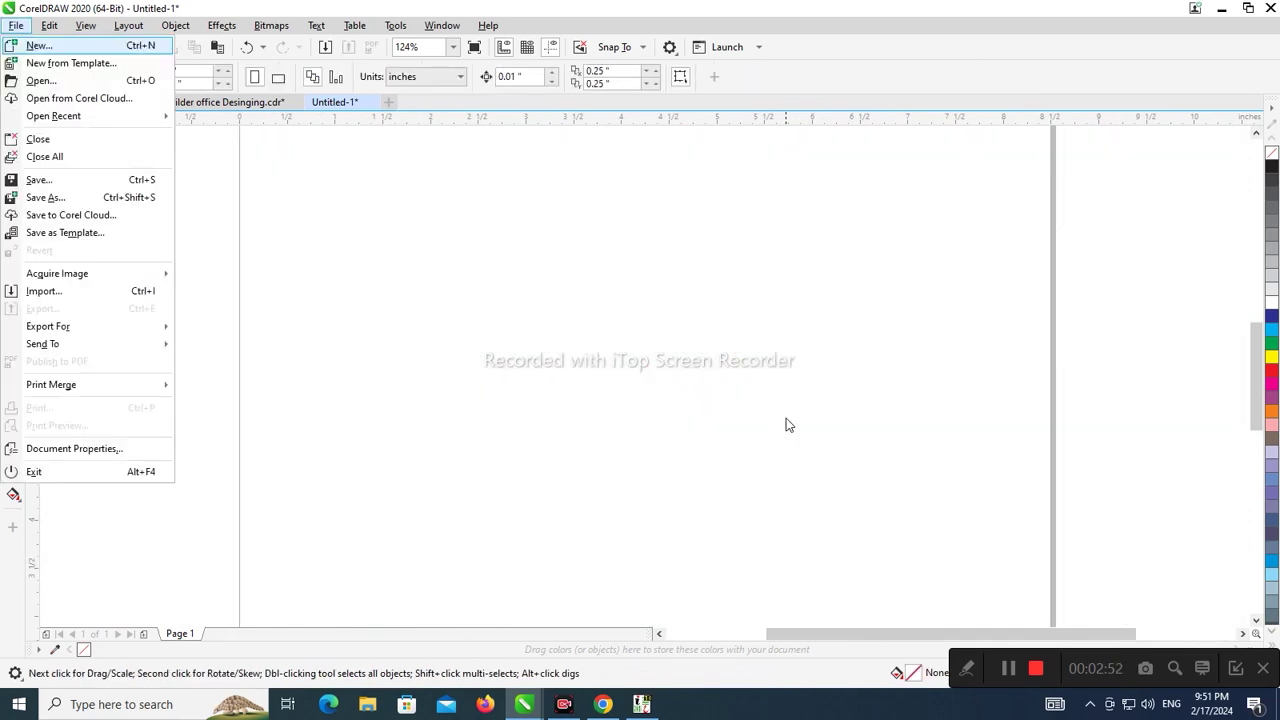
key(i)
double_click(884, 397)
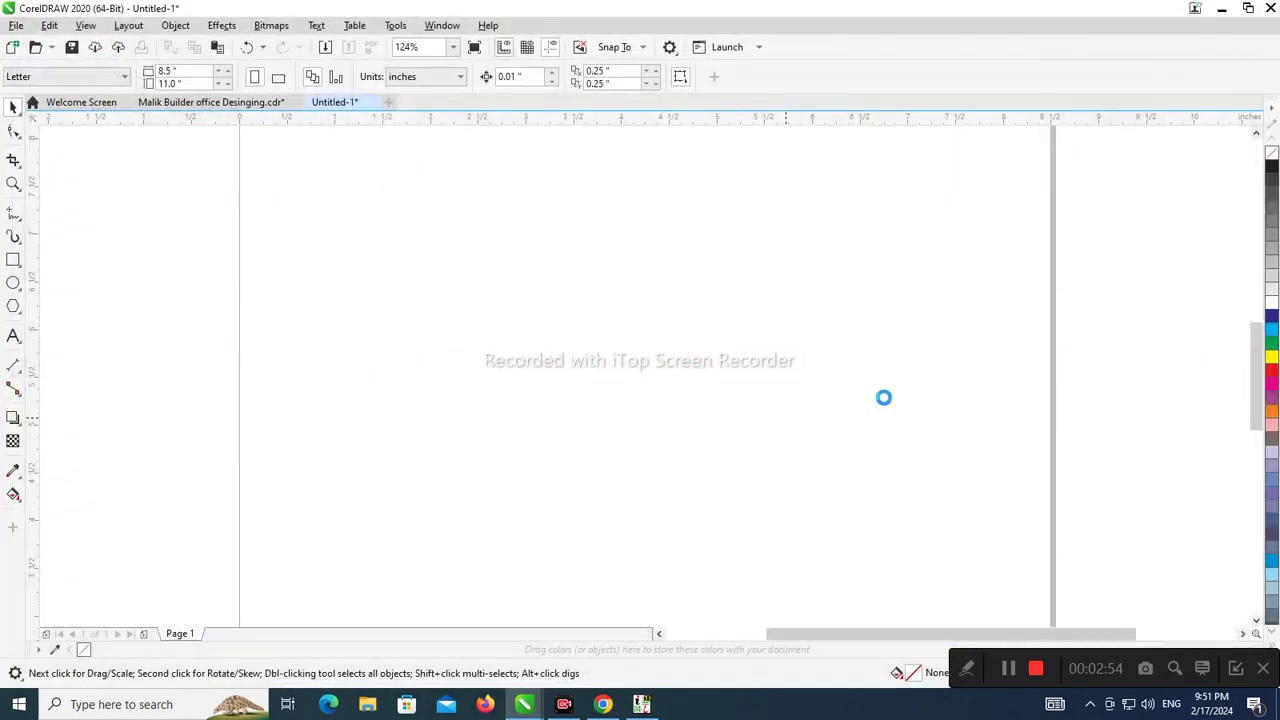
click(271, 198)
key(F4)
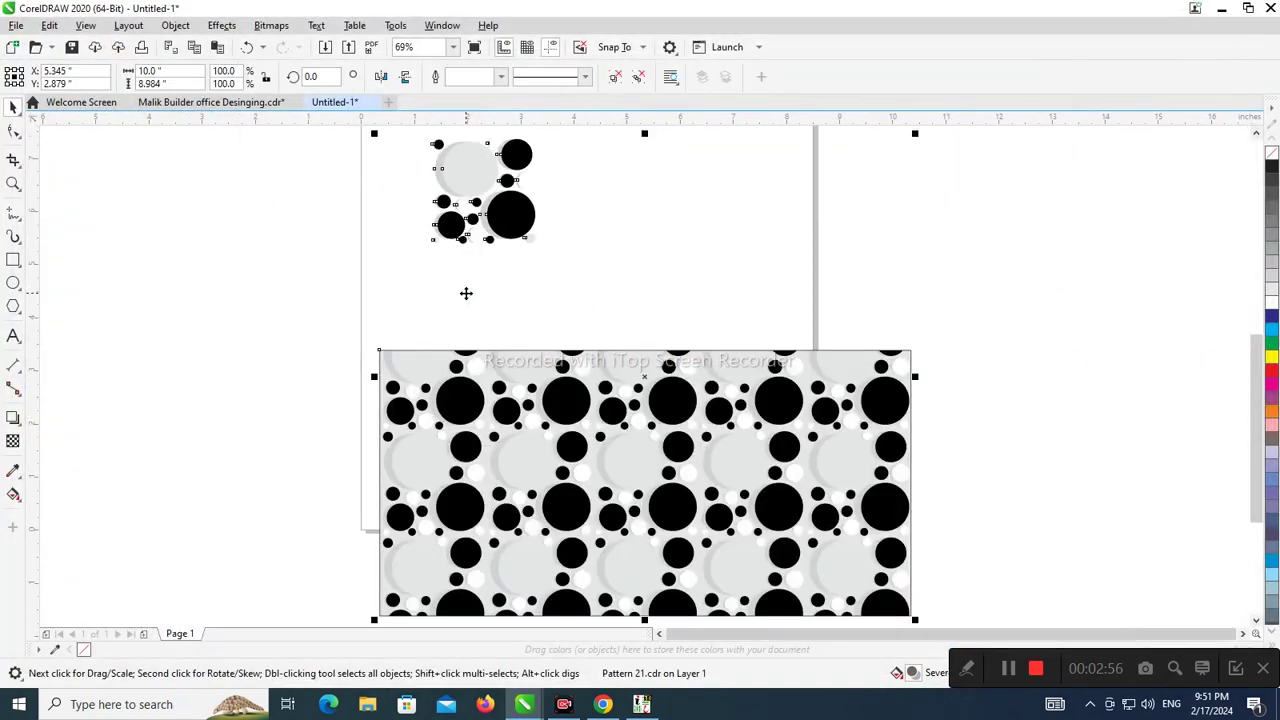
Step: Delete Pattern 21's small circle group and zoom in to inspect the large dot pattern
key(Delete)
click(700, 480)
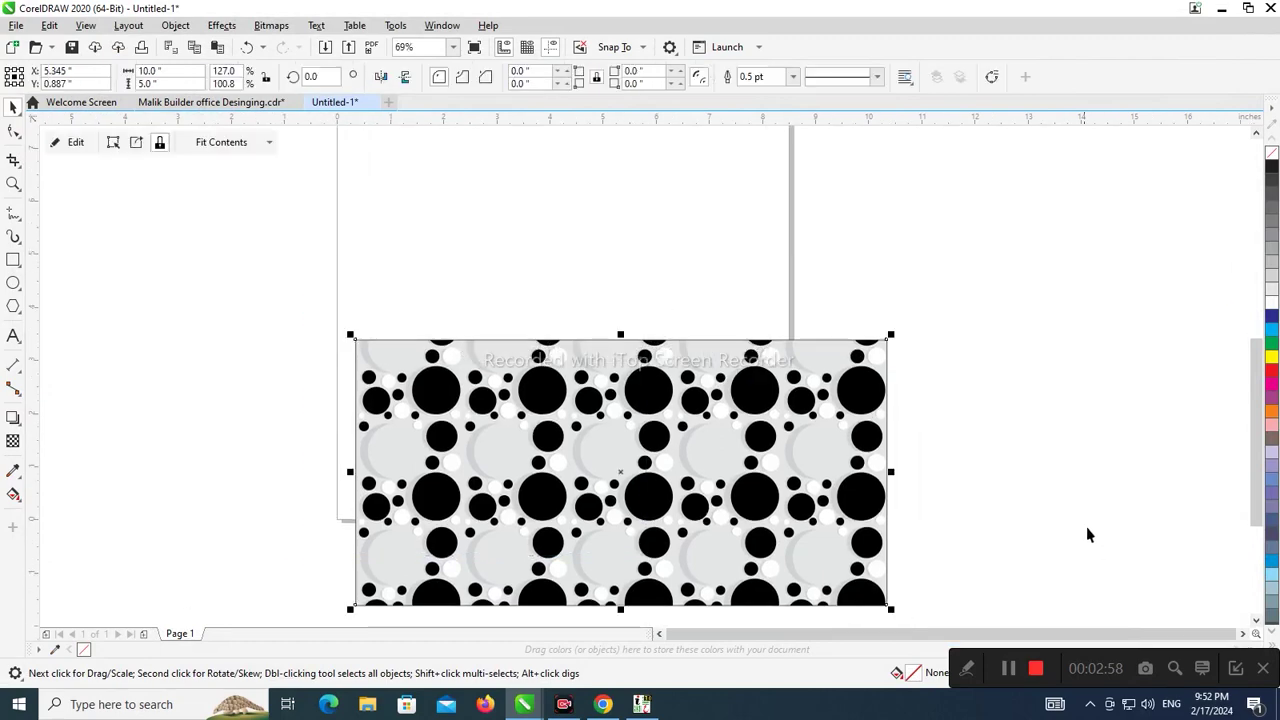
key(shift+F2)
key(z)
drag(343, 214, 540, 360)
click(700, 483)
key(space)
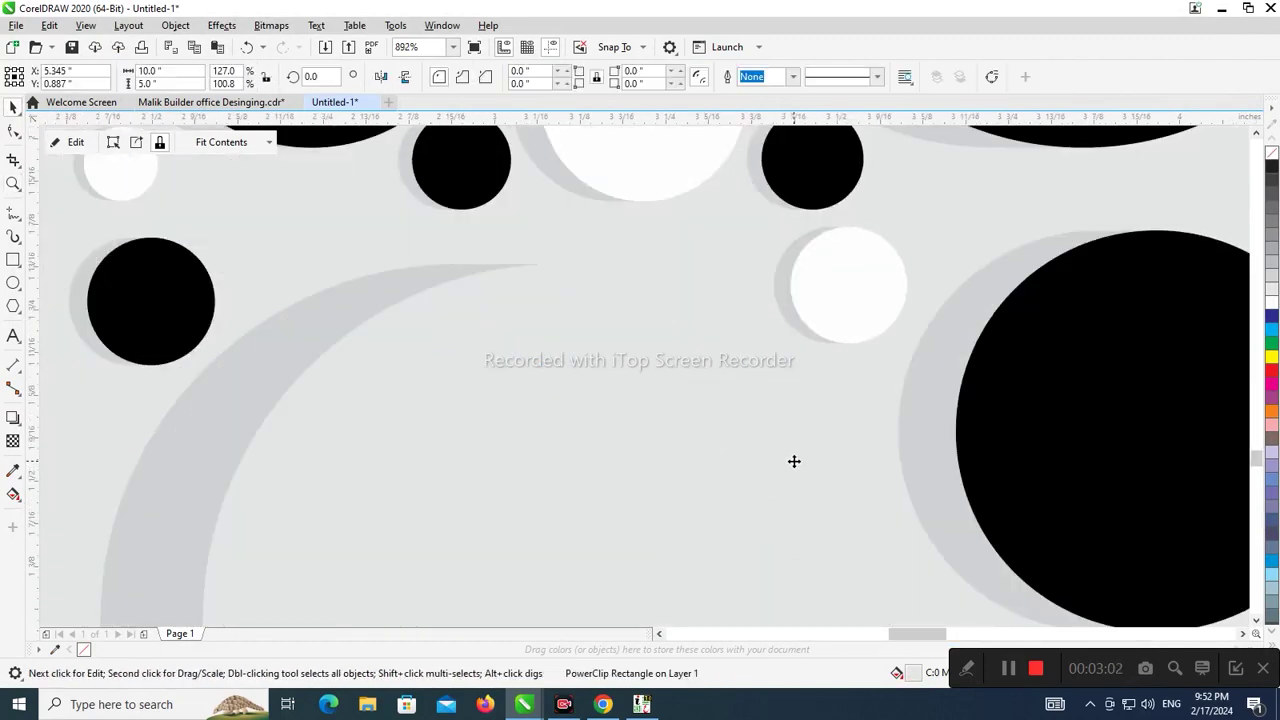
key(shift+F2)
Step: Delete the dot pattern and zoom onto the blank page
key(Delete)
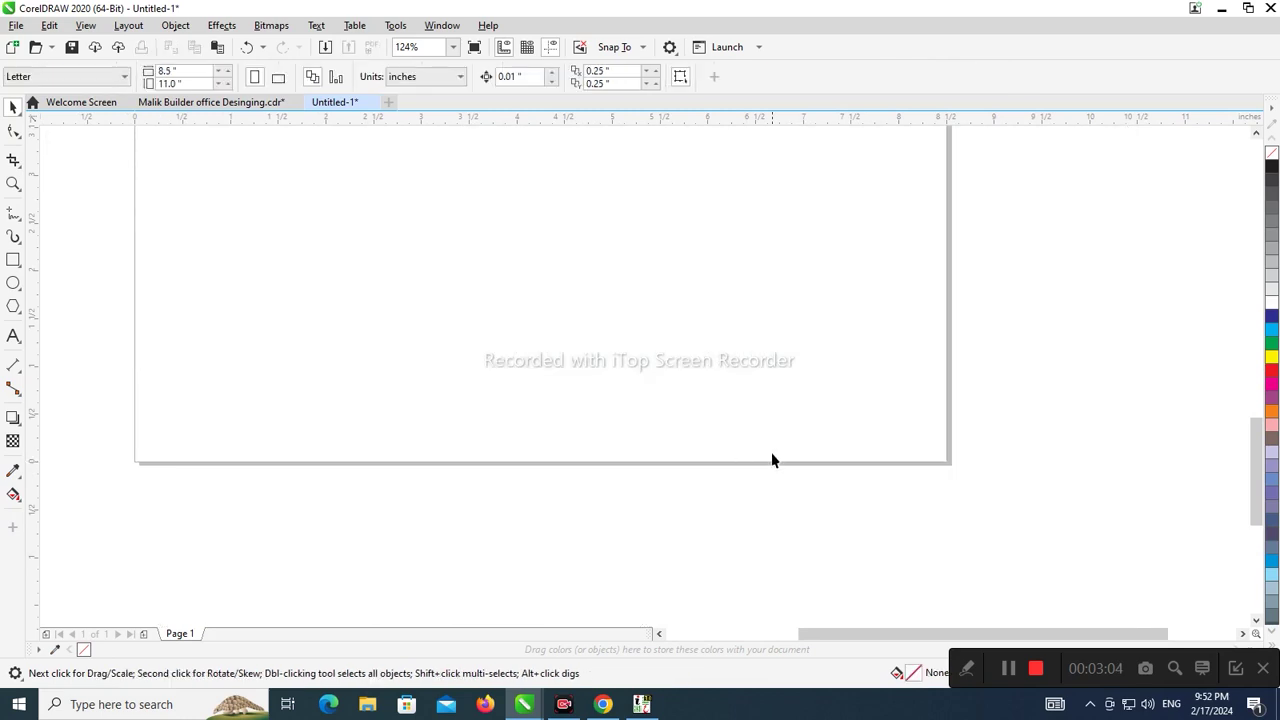
scroll(771, 452, down, 4)
key(z)
drag(509, 408, 971, 154)
key(space)
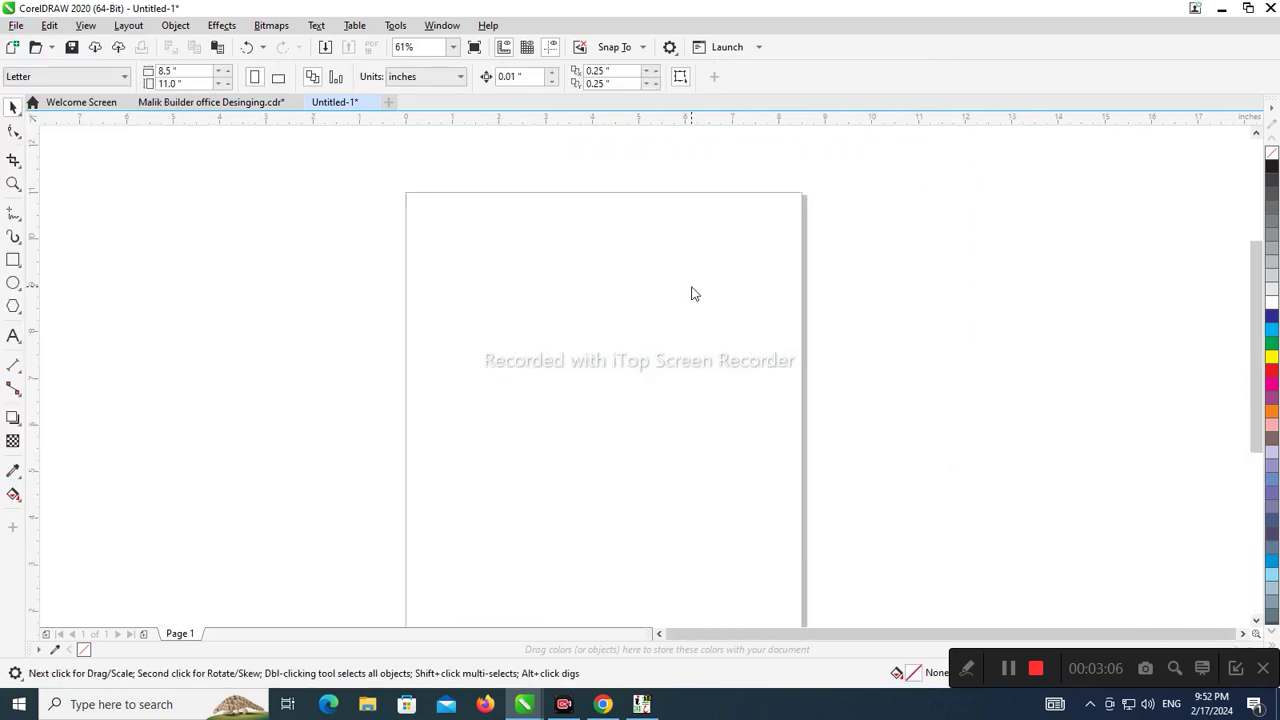
Step: Import the green floral Pattern 22, place it and select its group
key(ctrl+i)
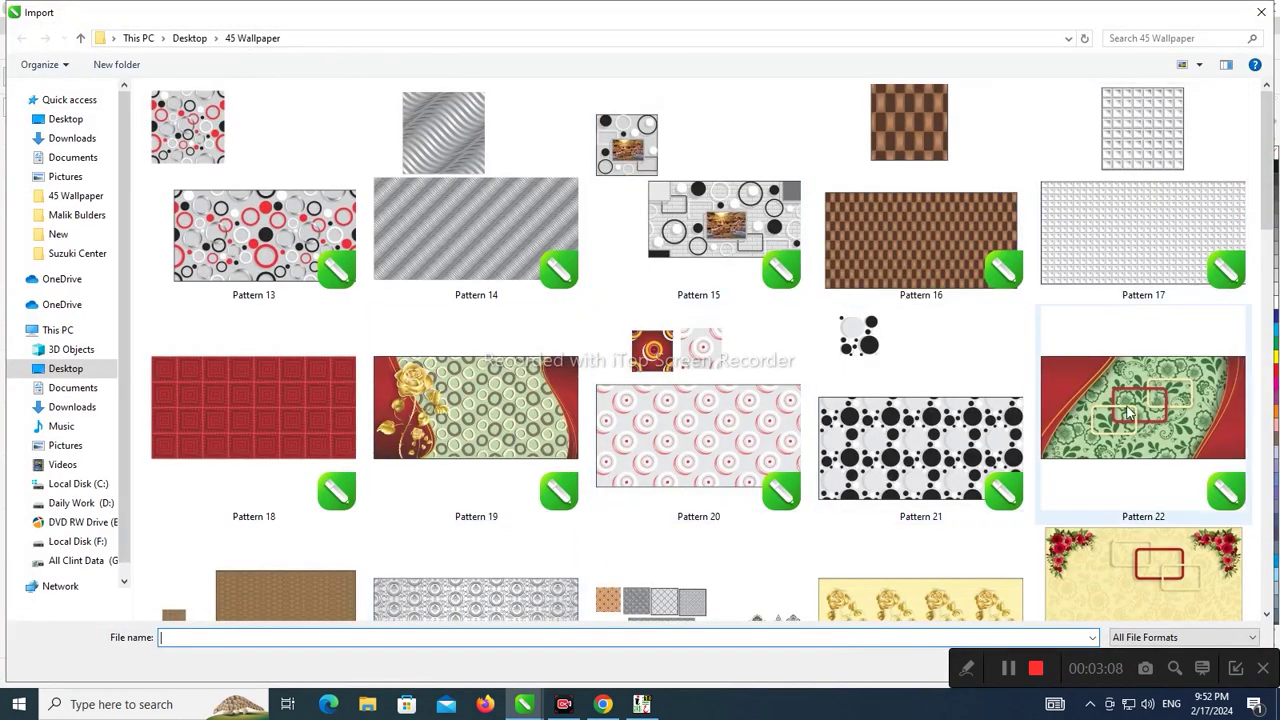
double_click(547, 517)
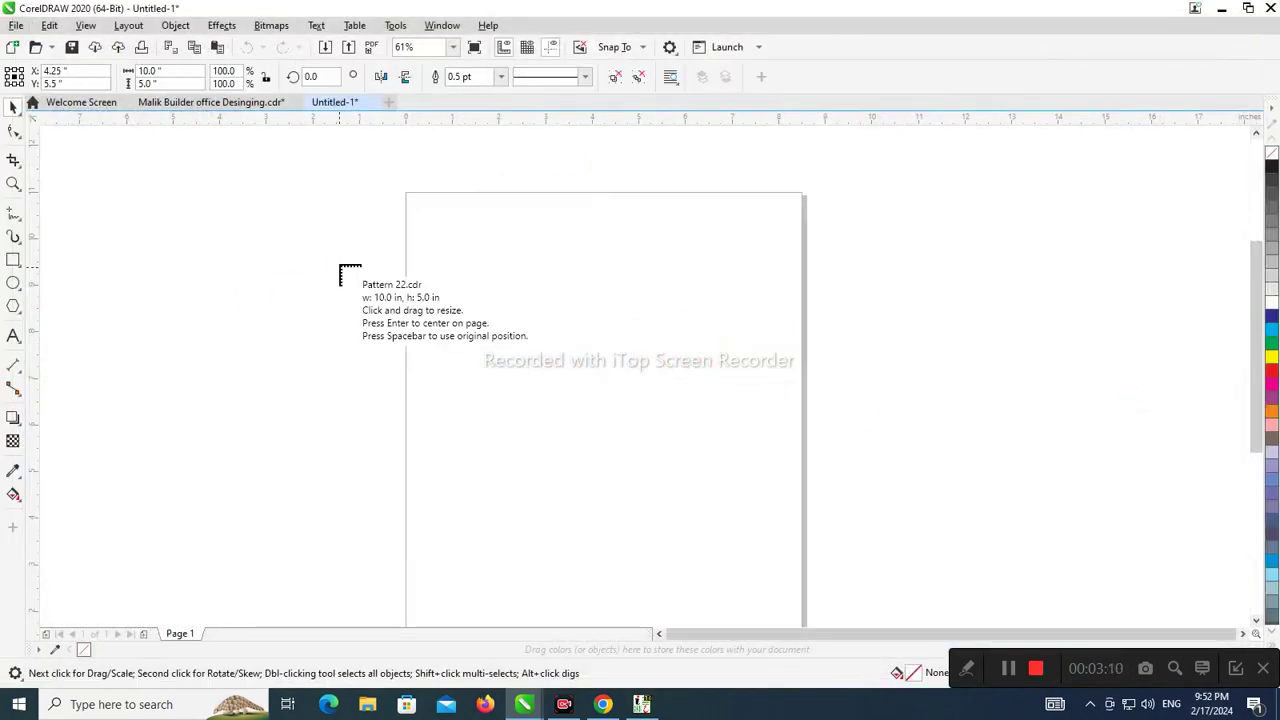
click(329, 252)
key(shift+F2)
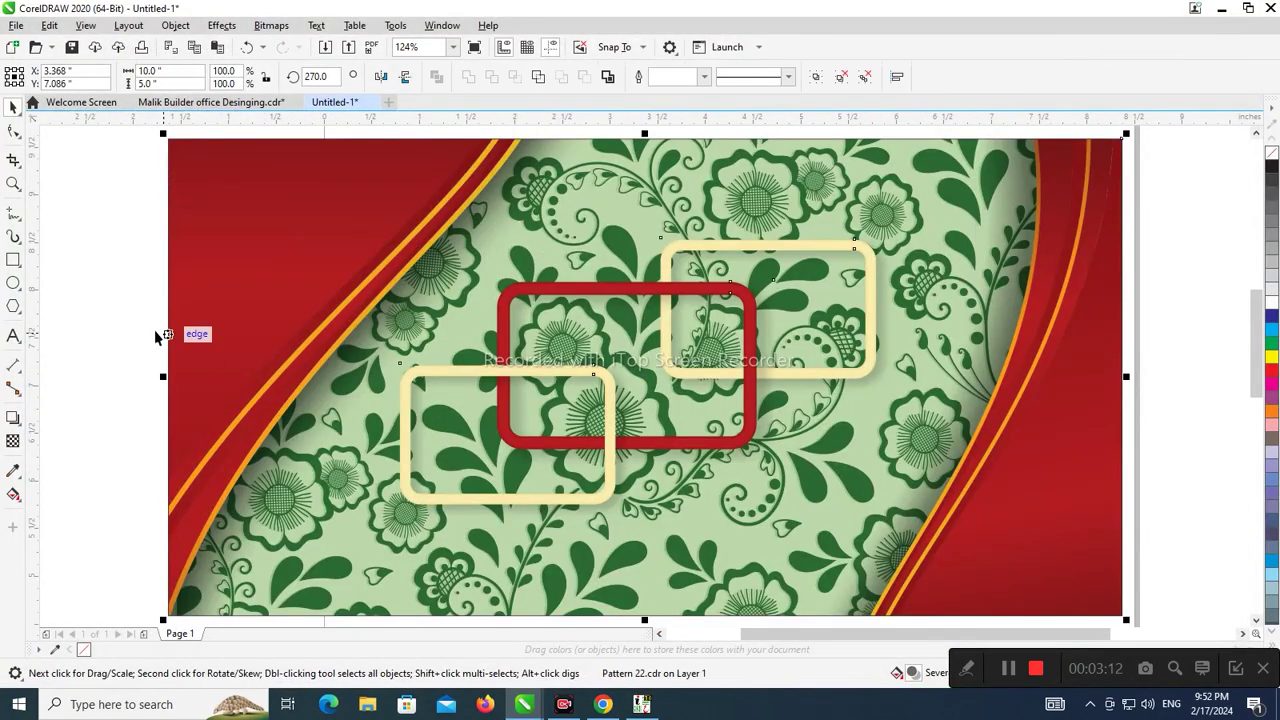
click(393, 225)
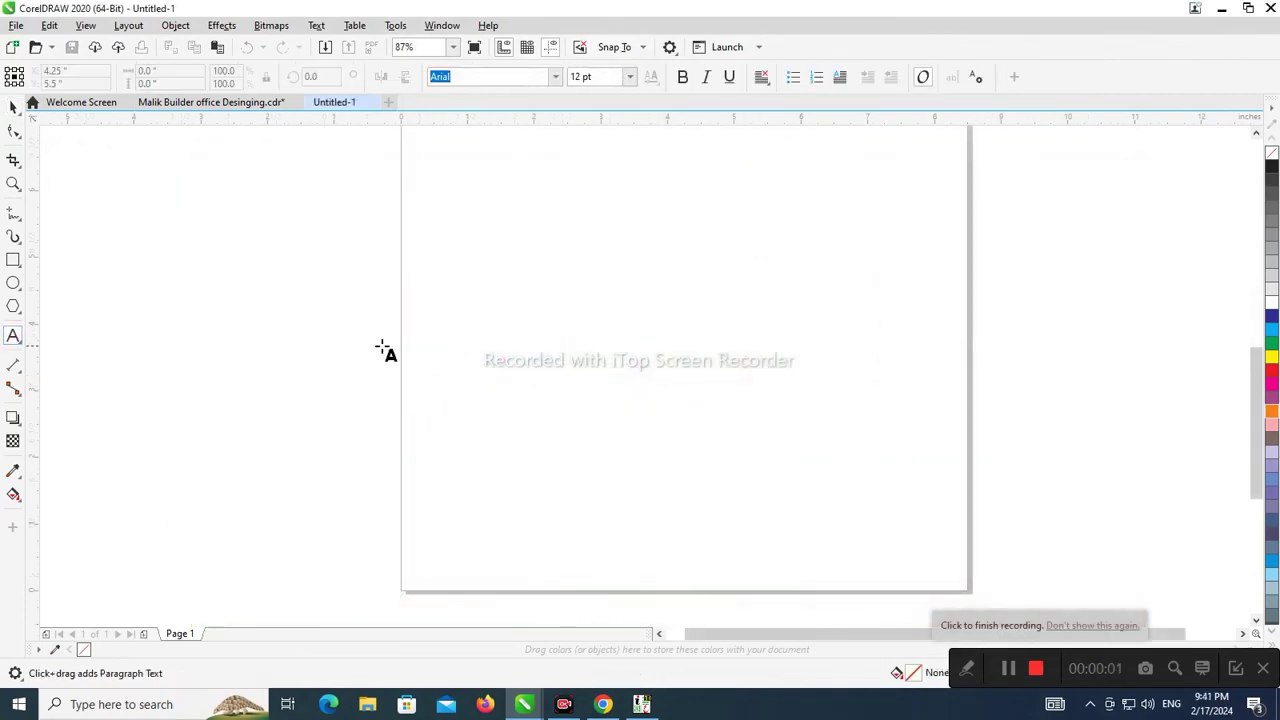
click(454, 325)
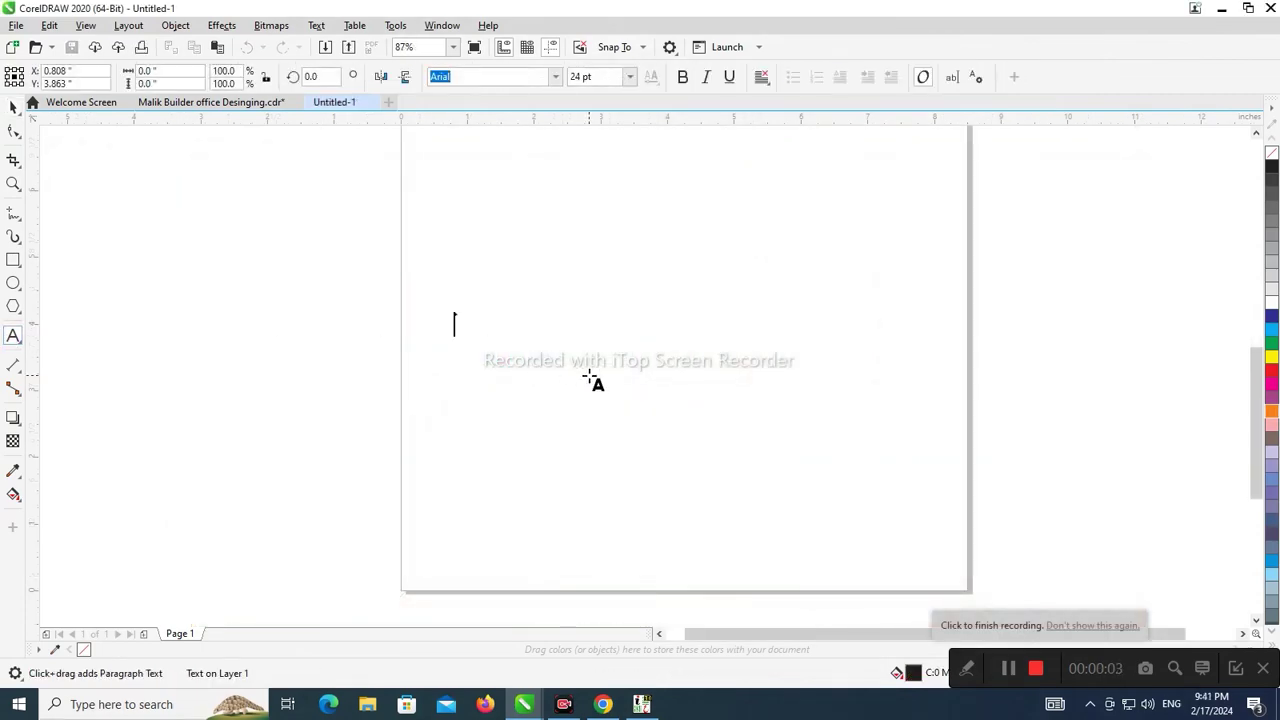
text(45 3D WA)
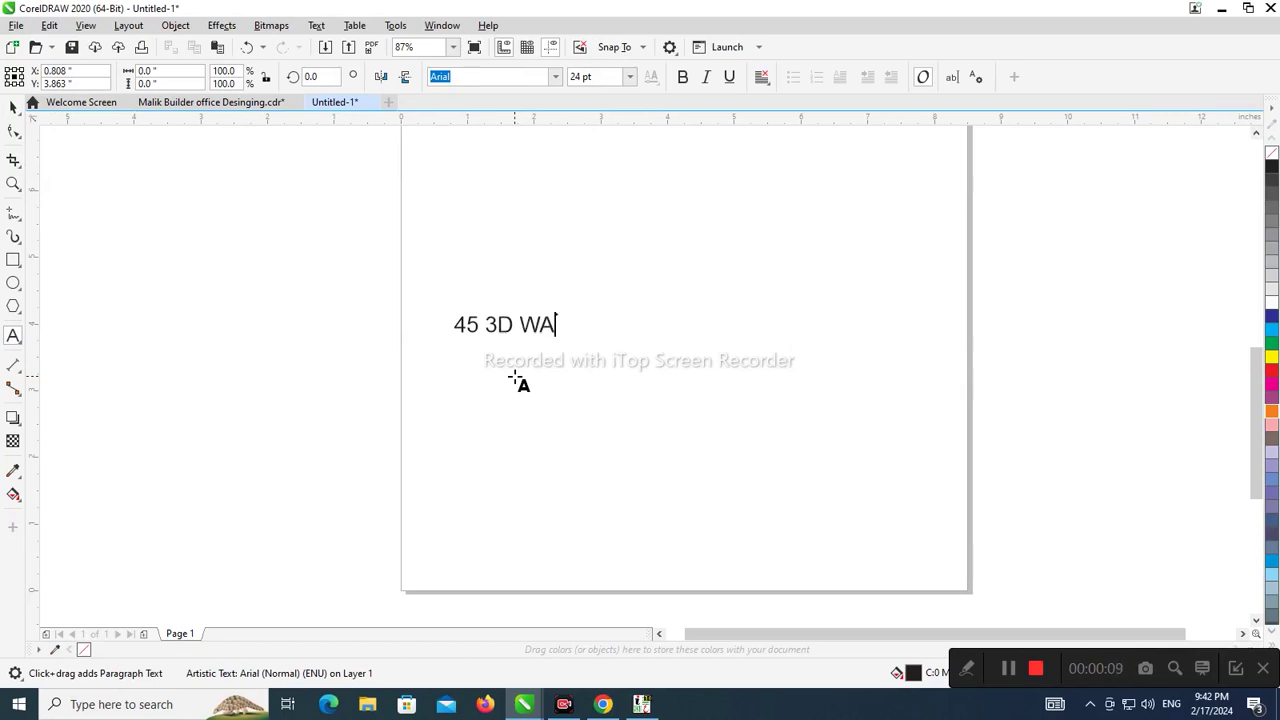
text(LLPPAER GAIVE AWAY)
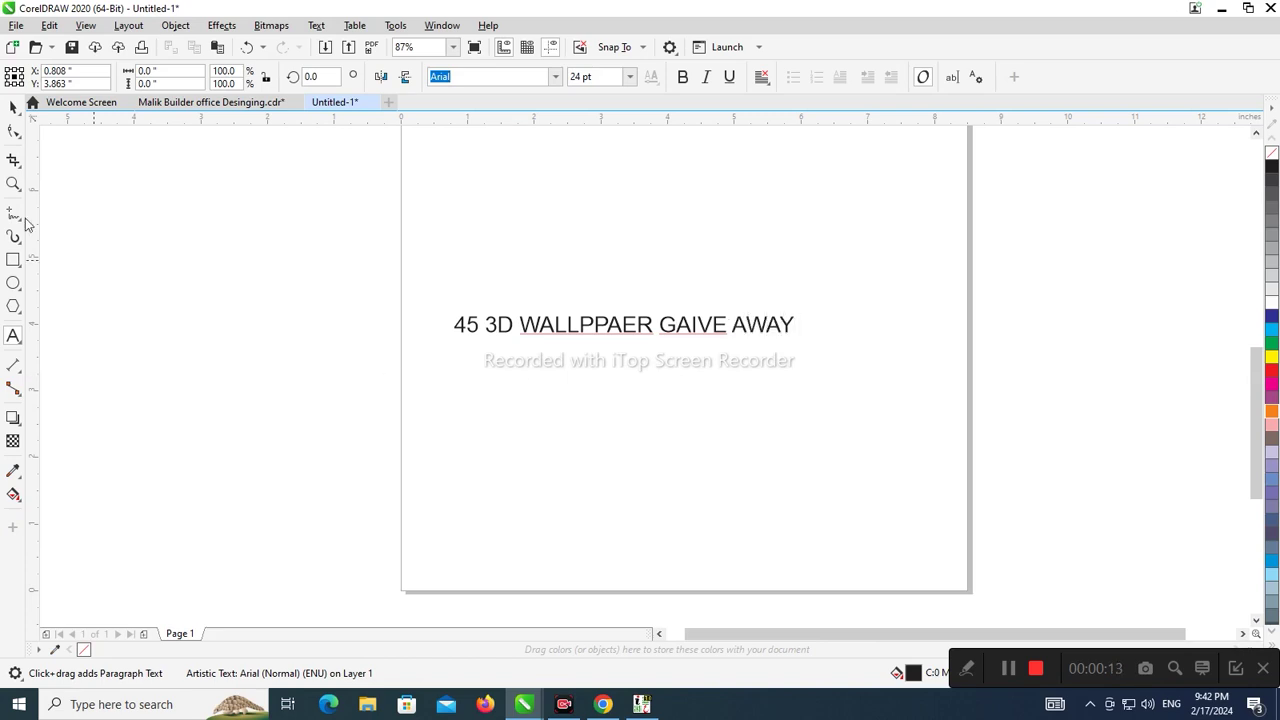
key(Delete)
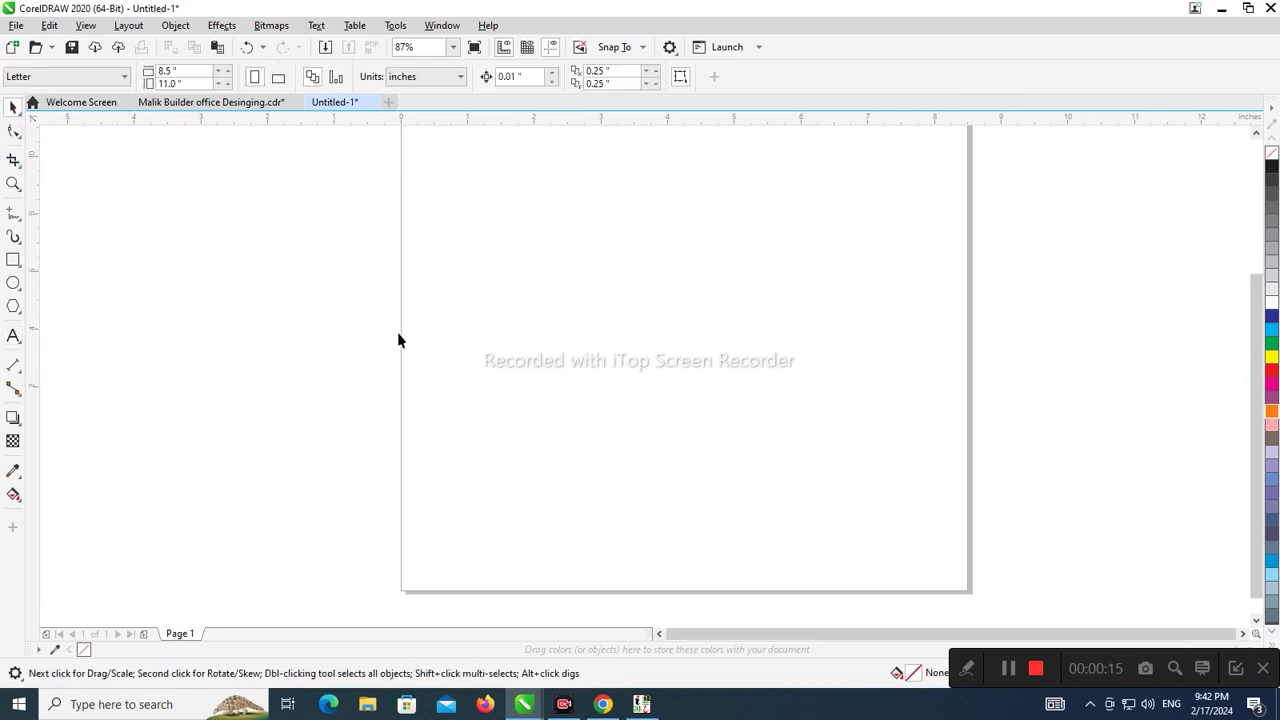
scroll(371, 352, down, 8)
scroll(450, 280, up, 4)
Step: Import Pattern 13 from the 45 Wallpaper folder and place it on the page
key(alt+f)
key(i)
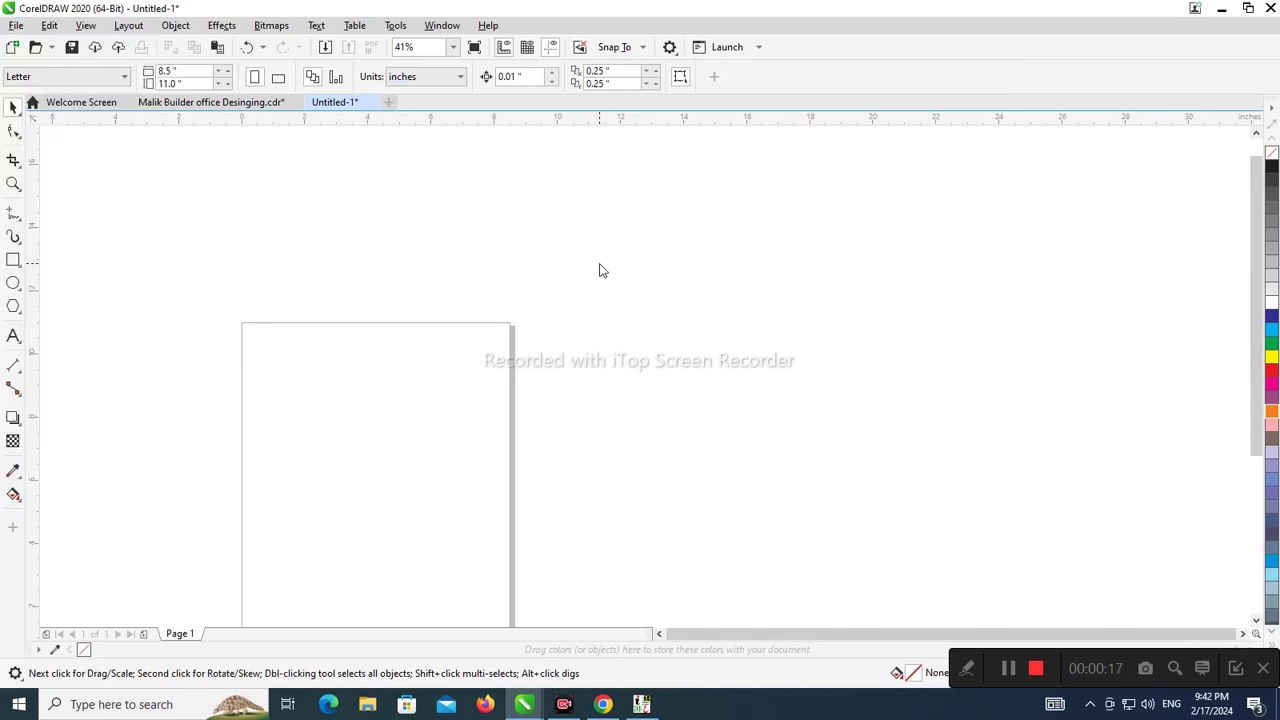
double_click(232, 185)
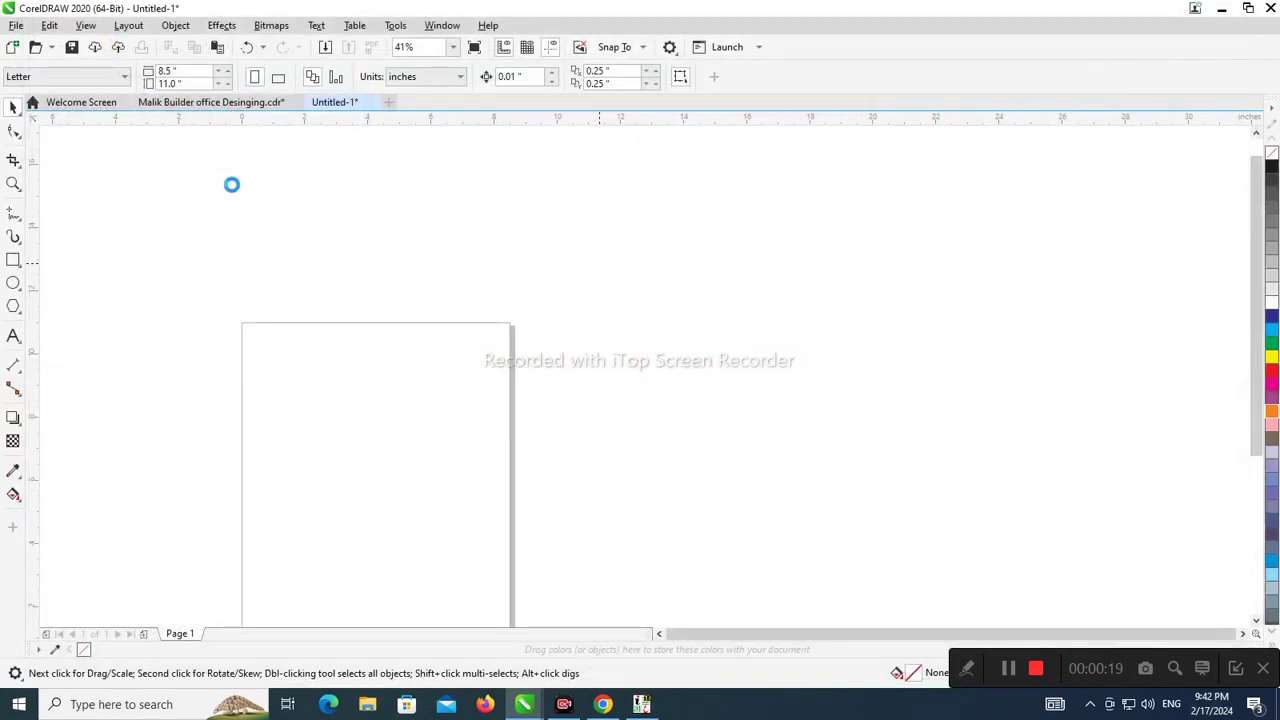
click(240, 246)
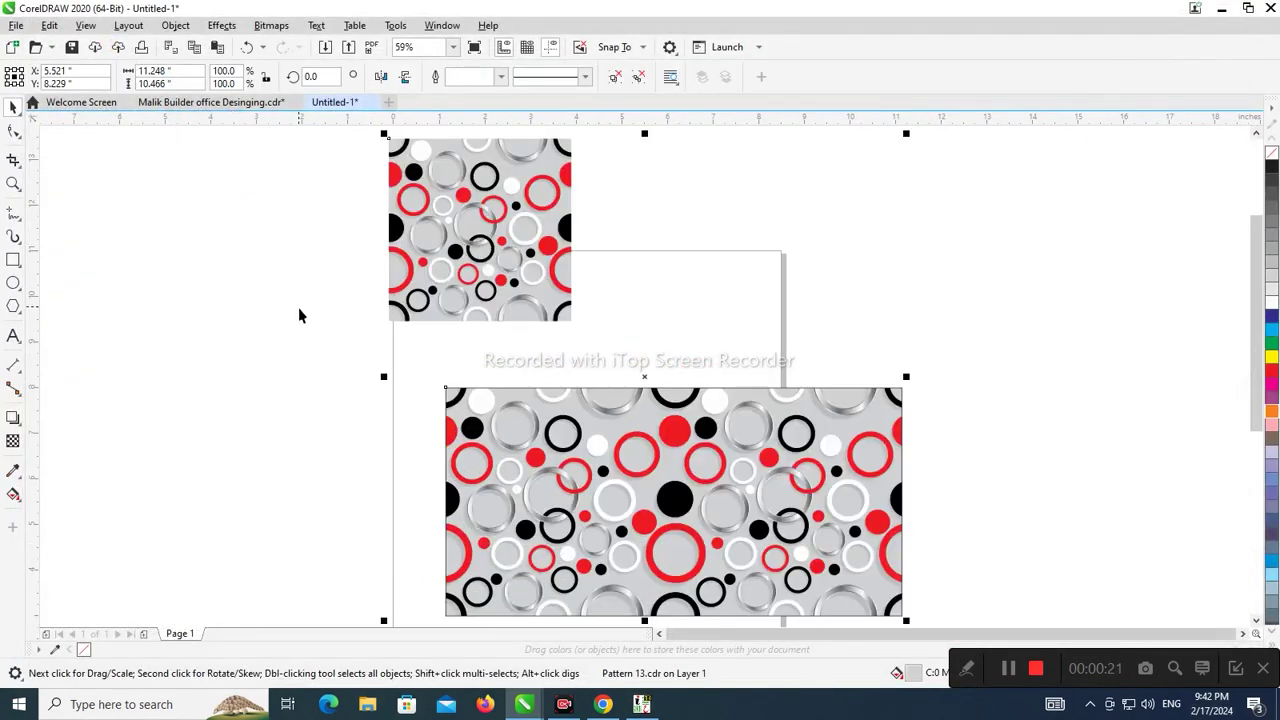
Step: Select Pattern 13's small ring square and zoom in on it
key(ctrl+u)
click(500, 281)
key(shift+F2)
key(z)
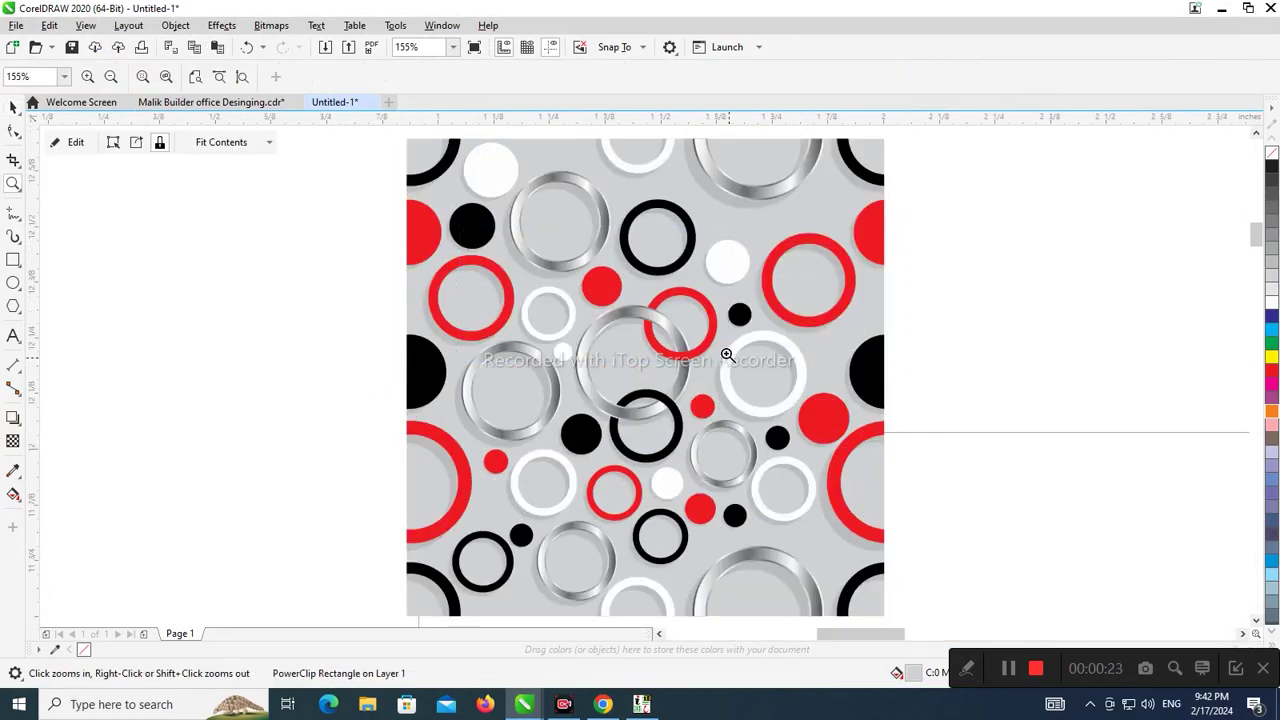
scroll(646, 323, up, 3)
key(space)
scroll(551, 257, up, 2)
key(shift+F2)
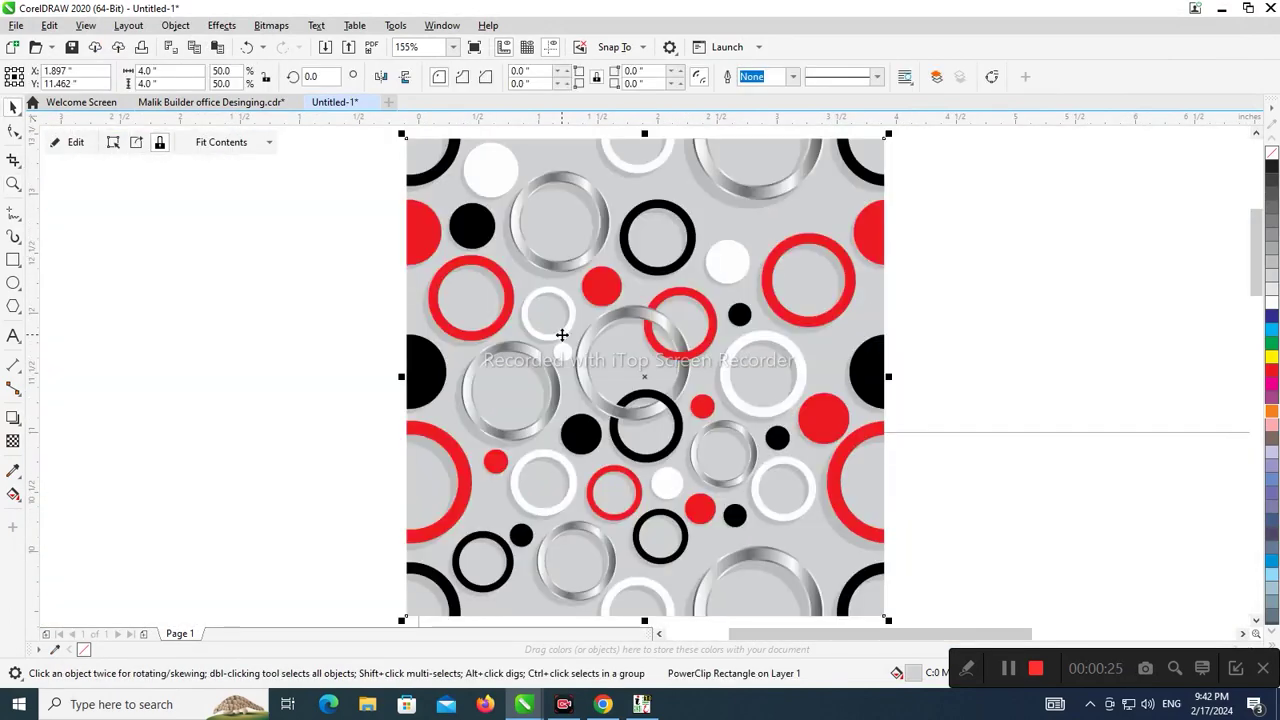
Step: Inspect one ring up close, then delete the ring square and reopen the Import browser
key(z)
scroll(674, 417, up, 2)
key(space)
scroll(600, 393, up, 4)
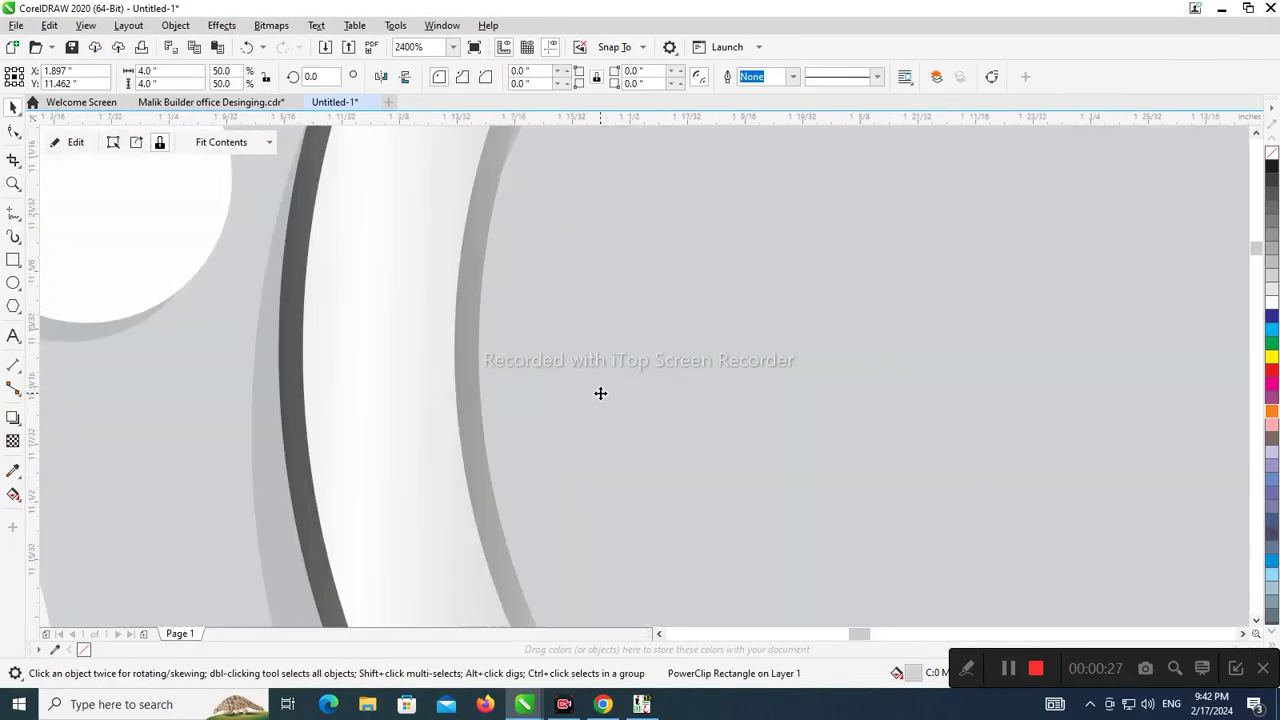
scroll(600, 393, down, 8)
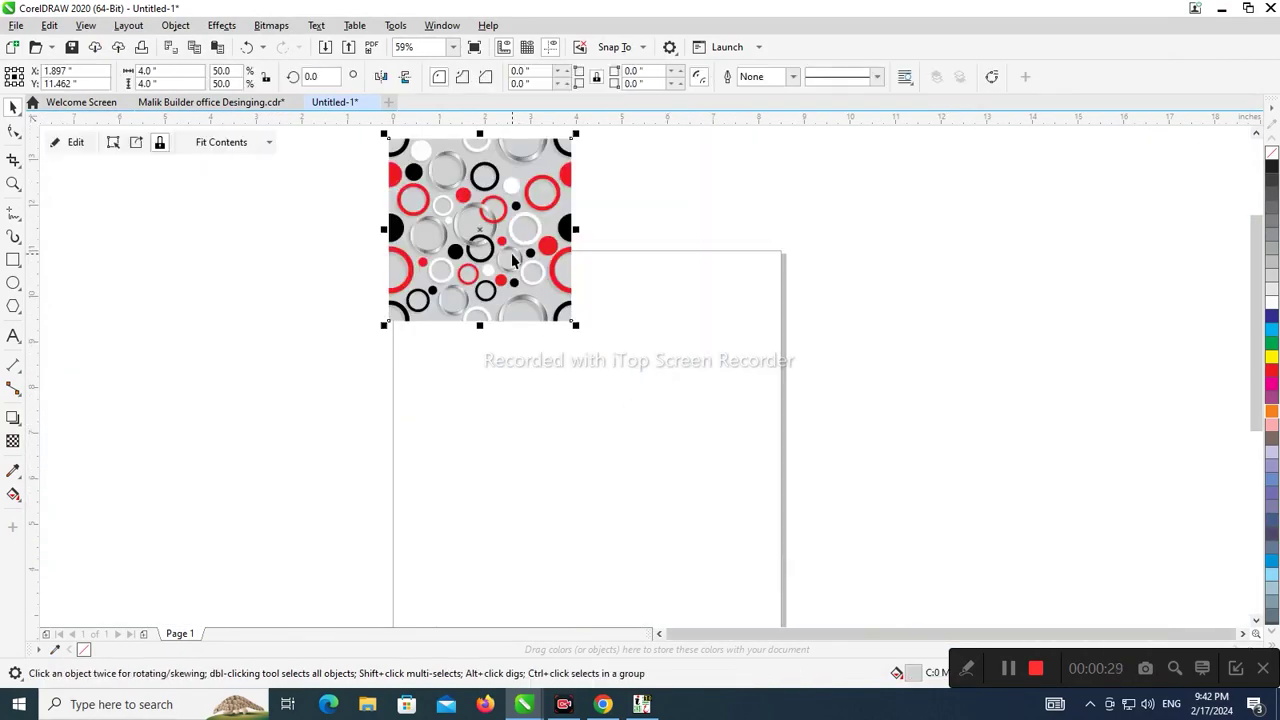
key(Delete)
key(ctrl+i)
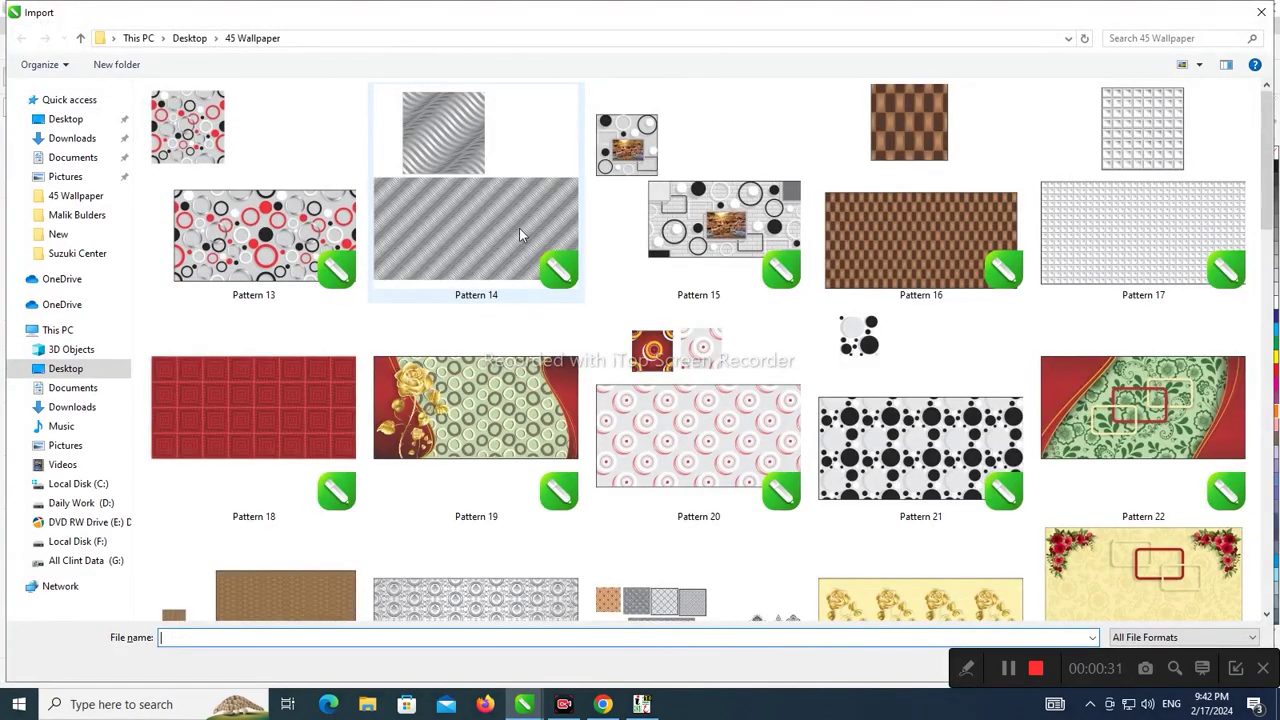
Step: Import and place Pattern 14, then delete its large wave pattern
double_click(519, 235)
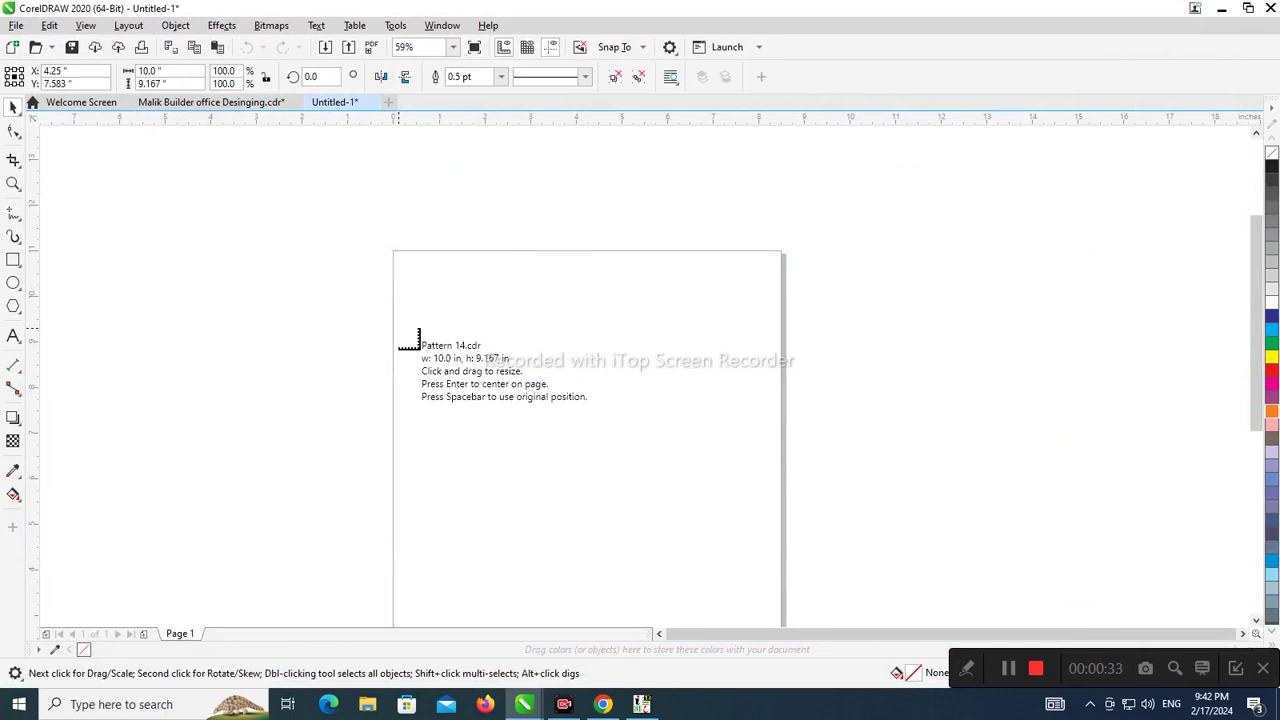
click(398, 333)
key(shift+F2)
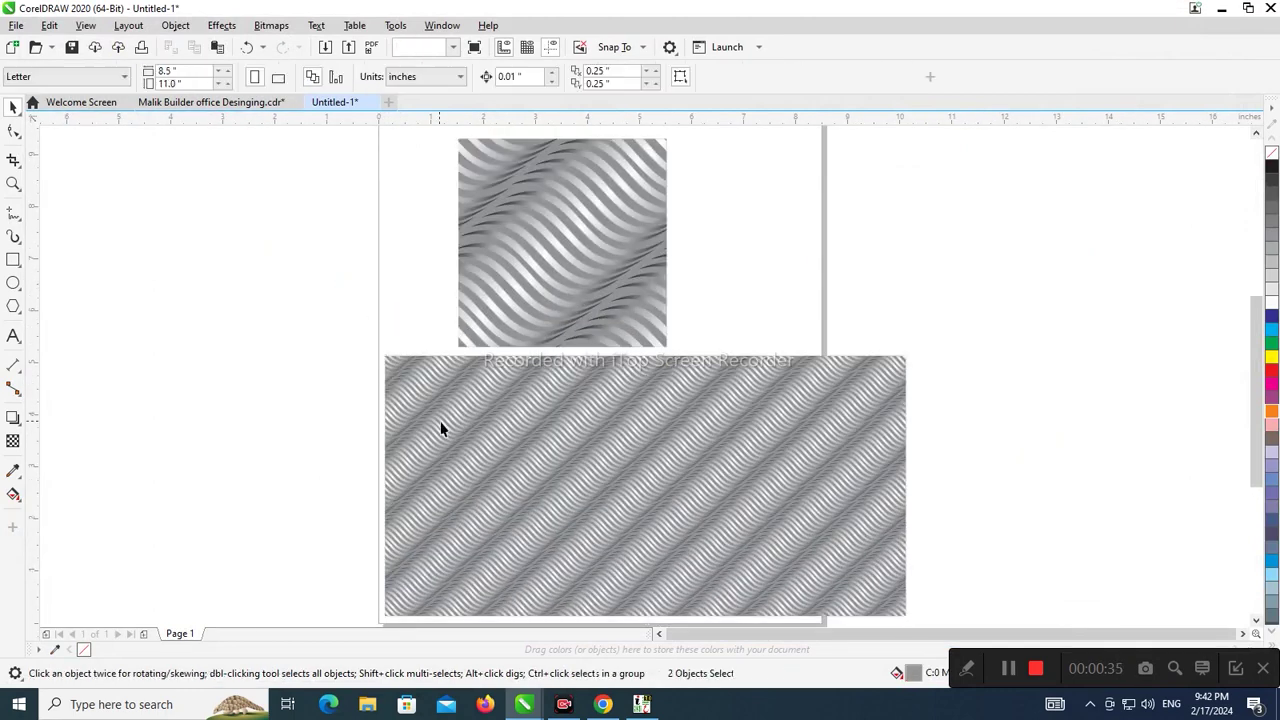
key(Delete)
Step: Select the small wave square and zoom into the middle of the waves
click(560, 240)
key(shift+F2)
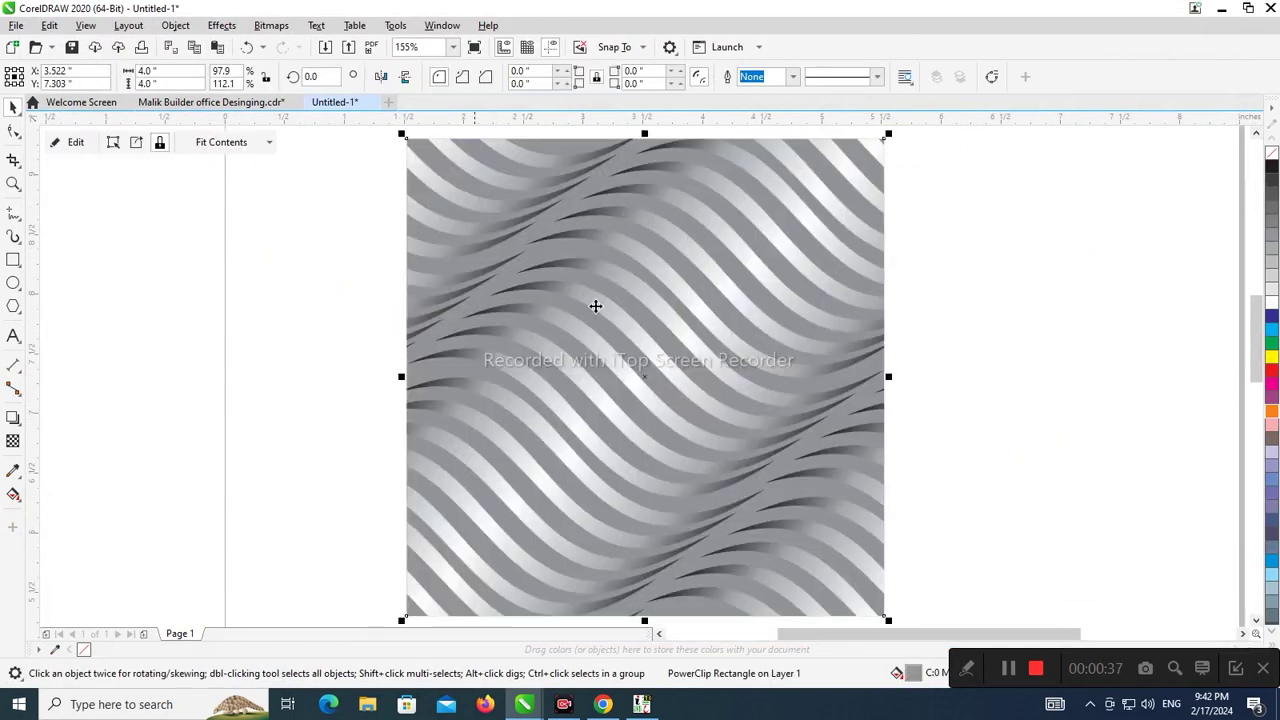
key(z)
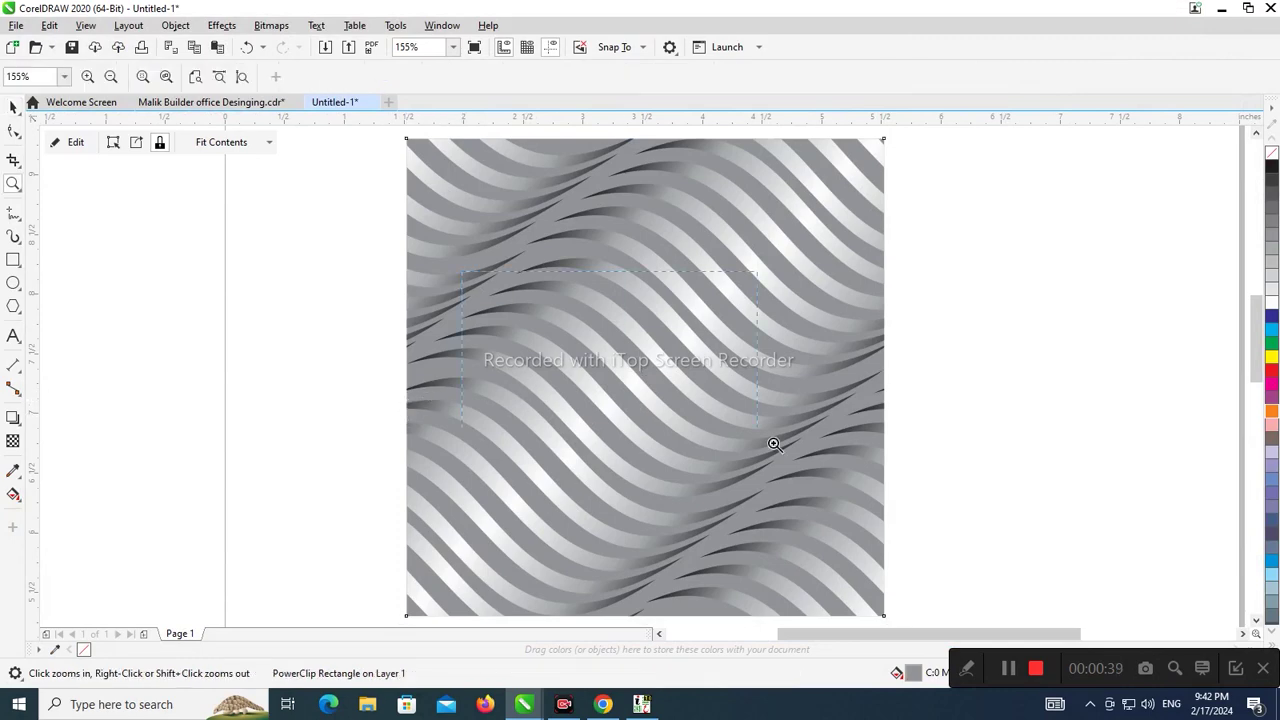
click(678, 390)
key(space)
key(shift+F2)
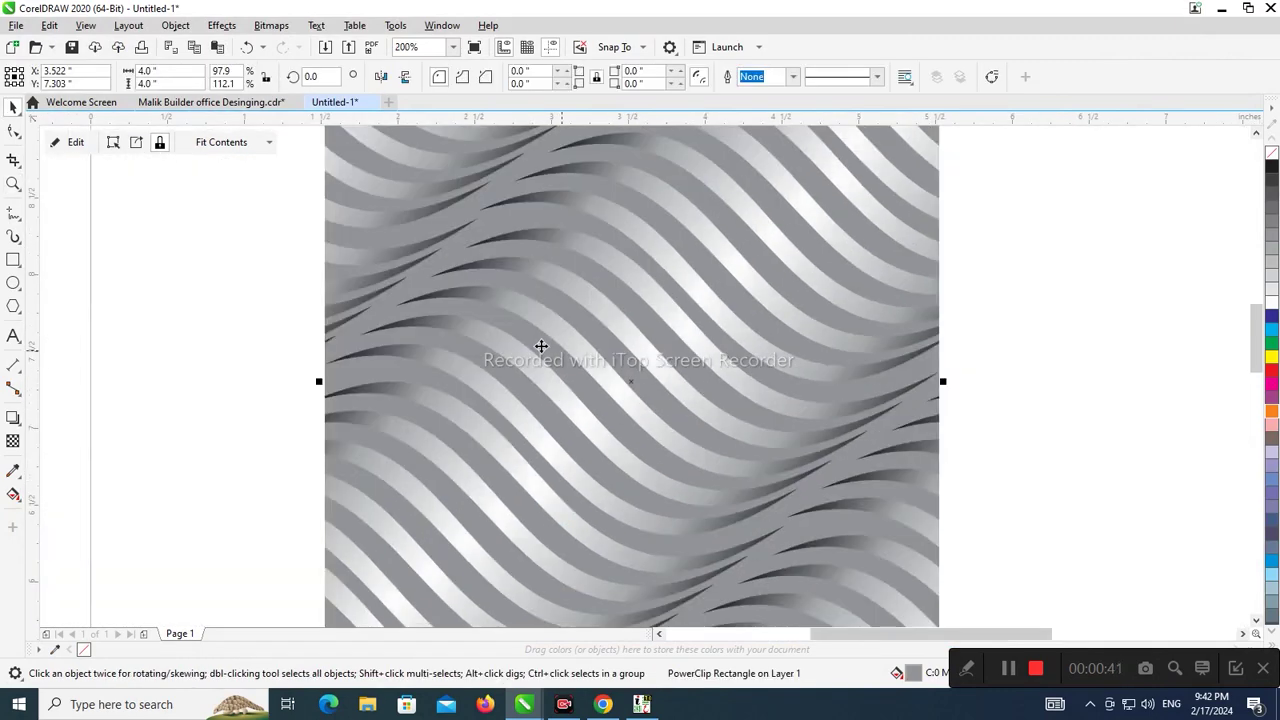
key(space)
drag(811, 143, 555, 324)
Step: Zoom in on further parts of the wave pattern, then delete it from the page
key(space)
key(shift+F2)
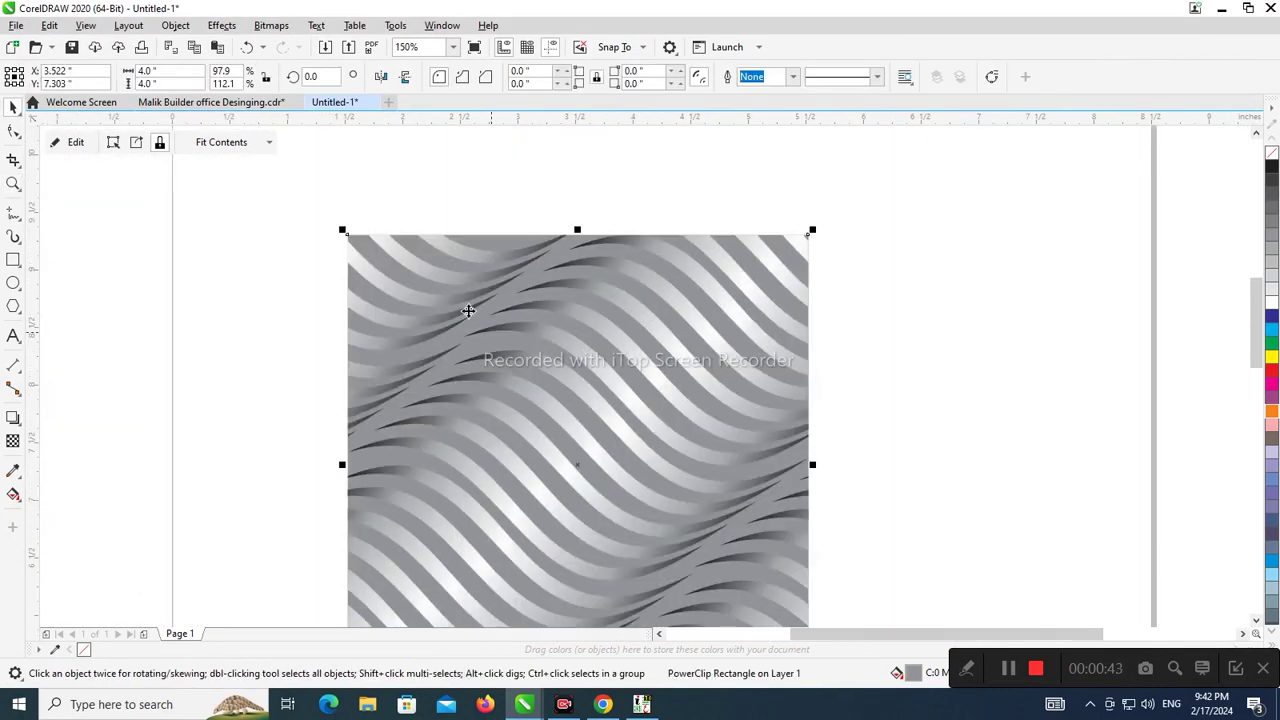
key(space)
drag(431, 240, 695, 366)
key(space)
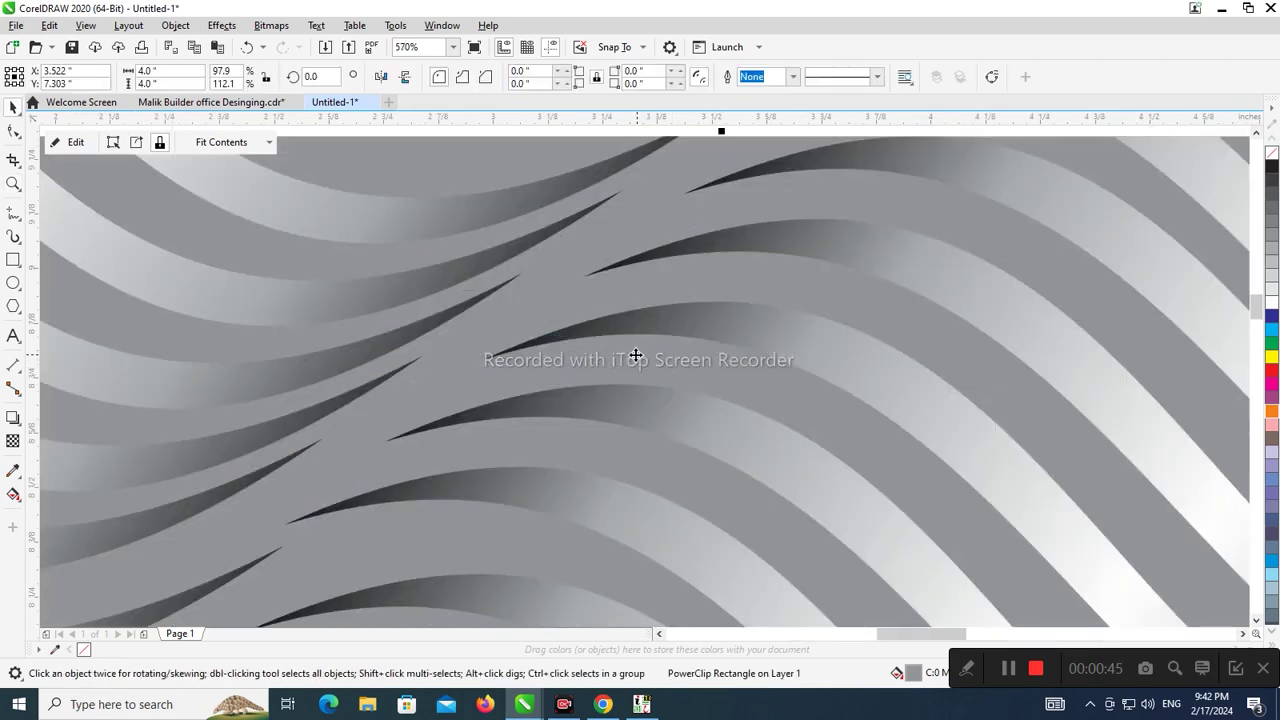
key(shift+F2)
key(space)
drag(513, 393, 799, 568)
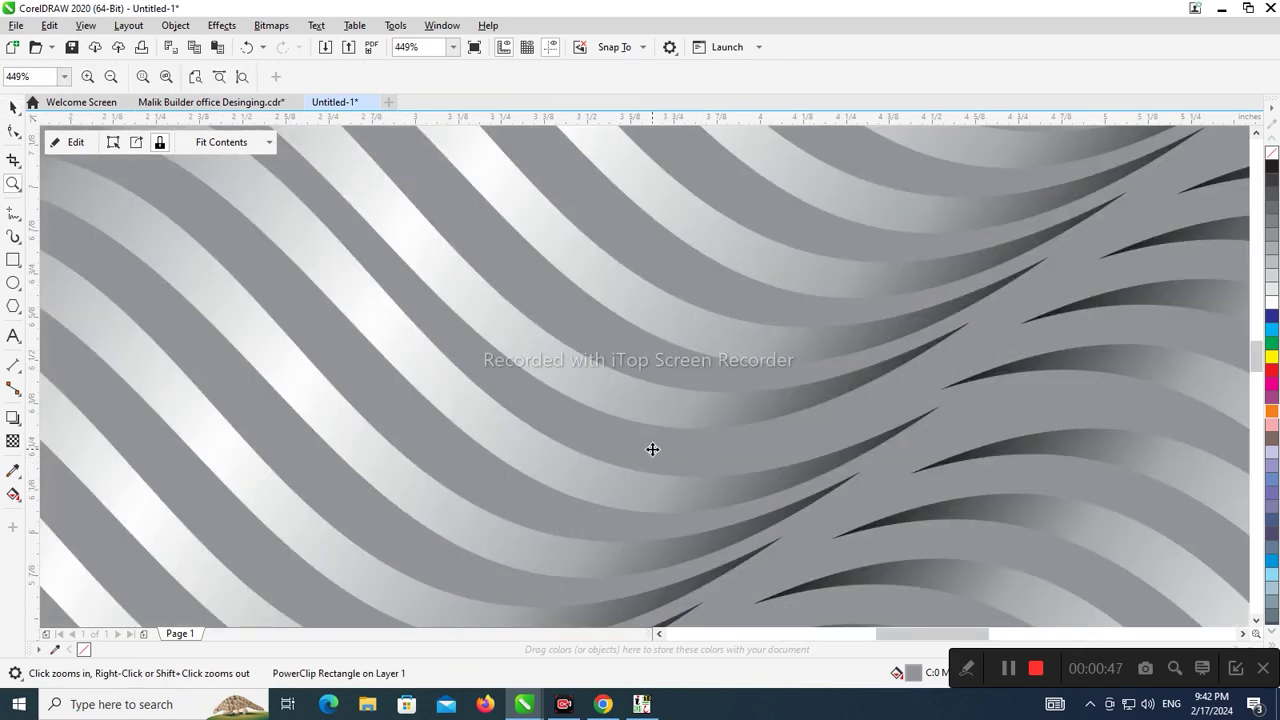
key(space)
key(shift+F2)
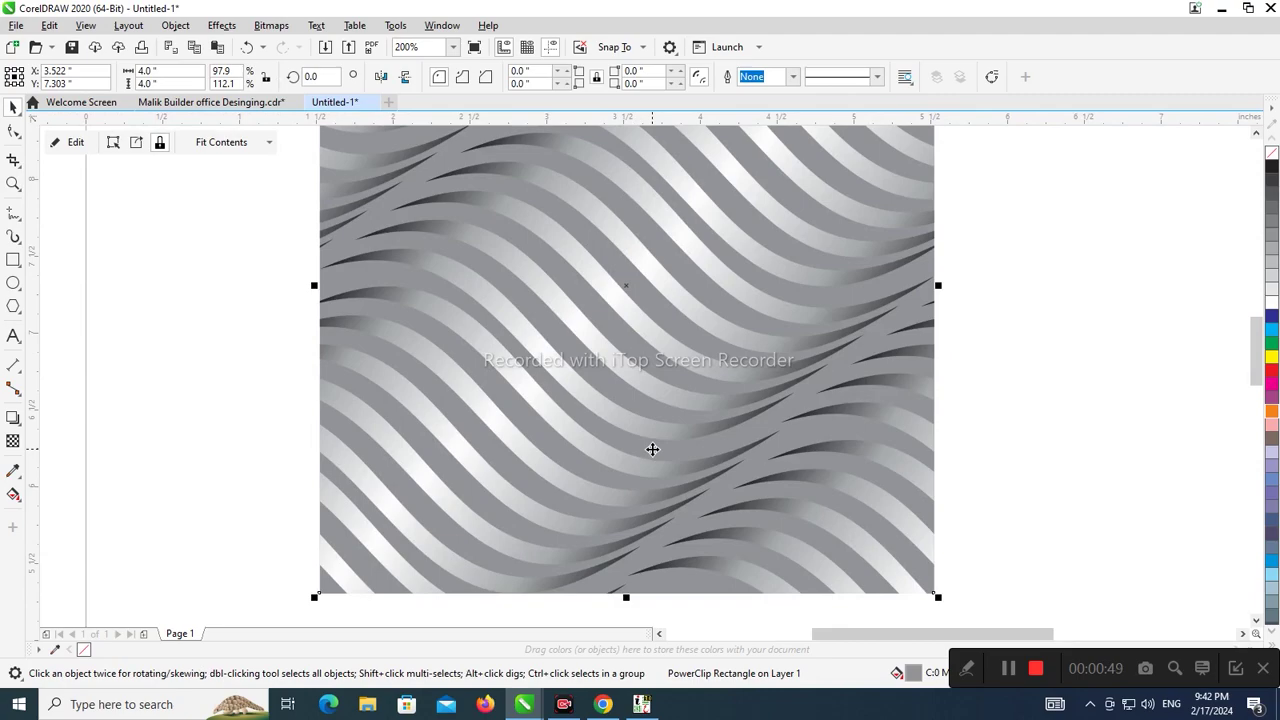
key(shift+F2)
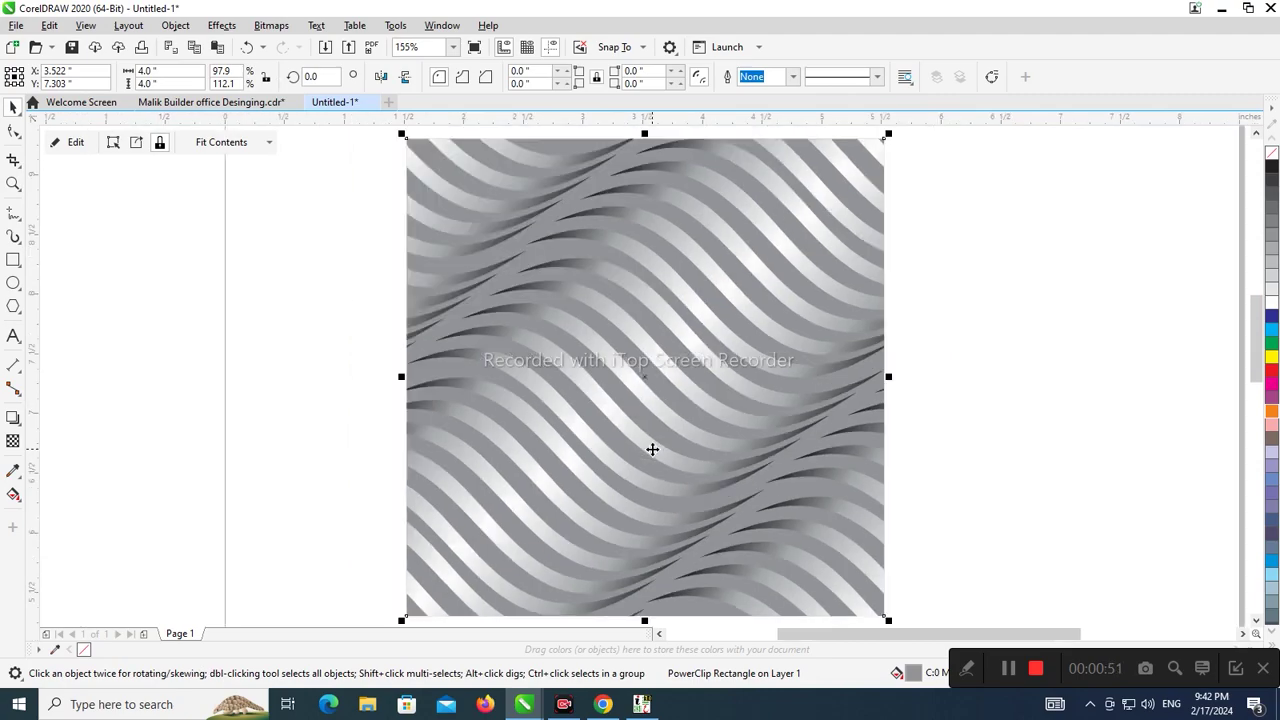
key(Delete)
key(alt+f)
Step: Import Pattern 15 from the wallpaper folder and place it on the page
key(i)
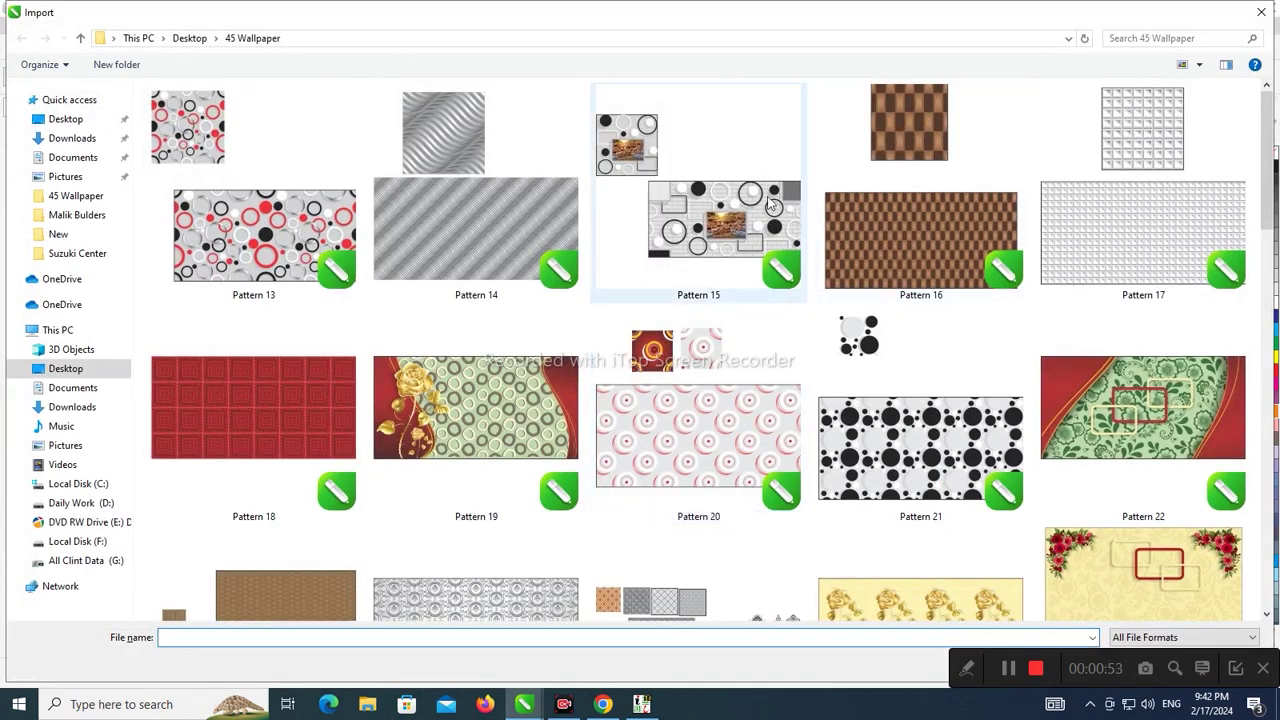
double_click(771, 204)
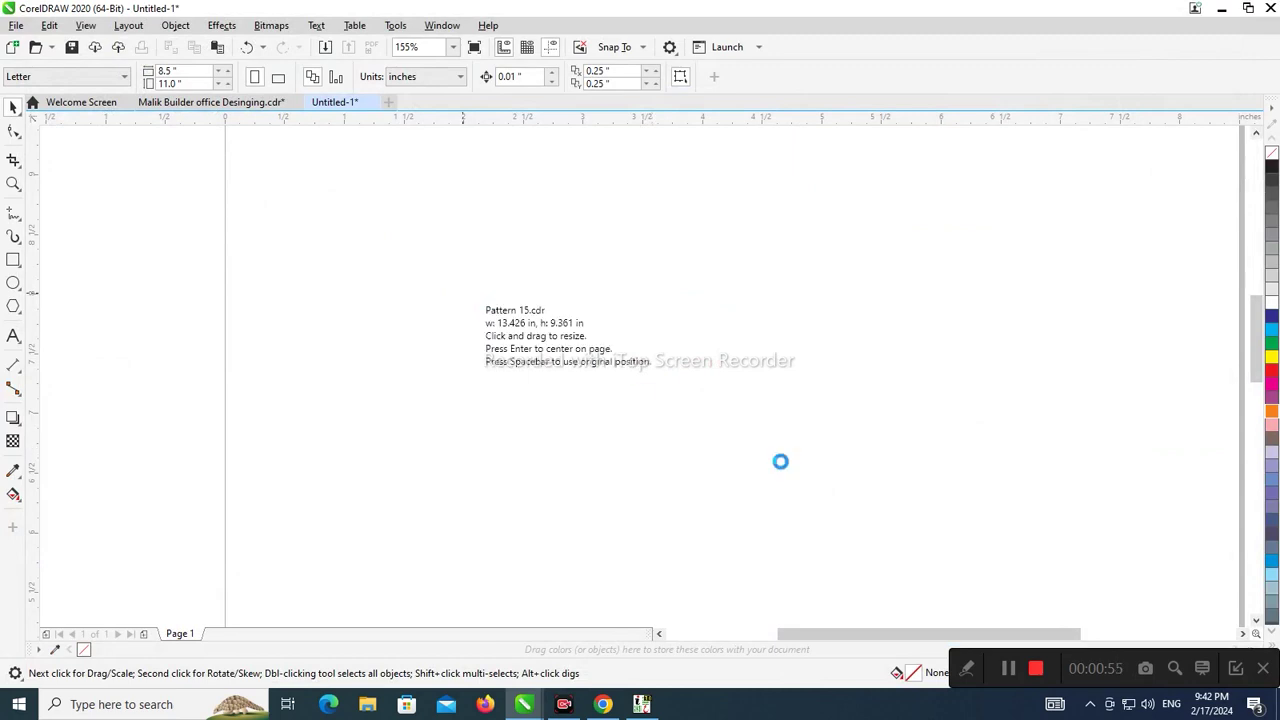
click(462, 292)
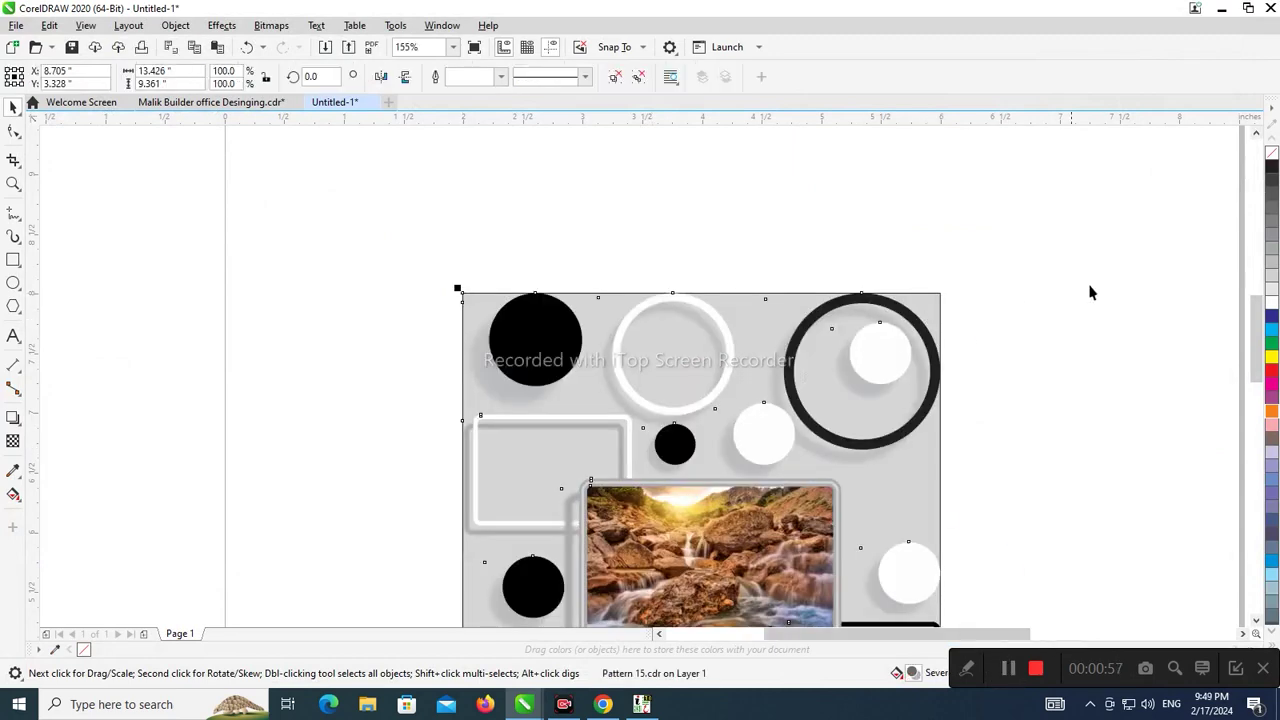
key(shift+F2)
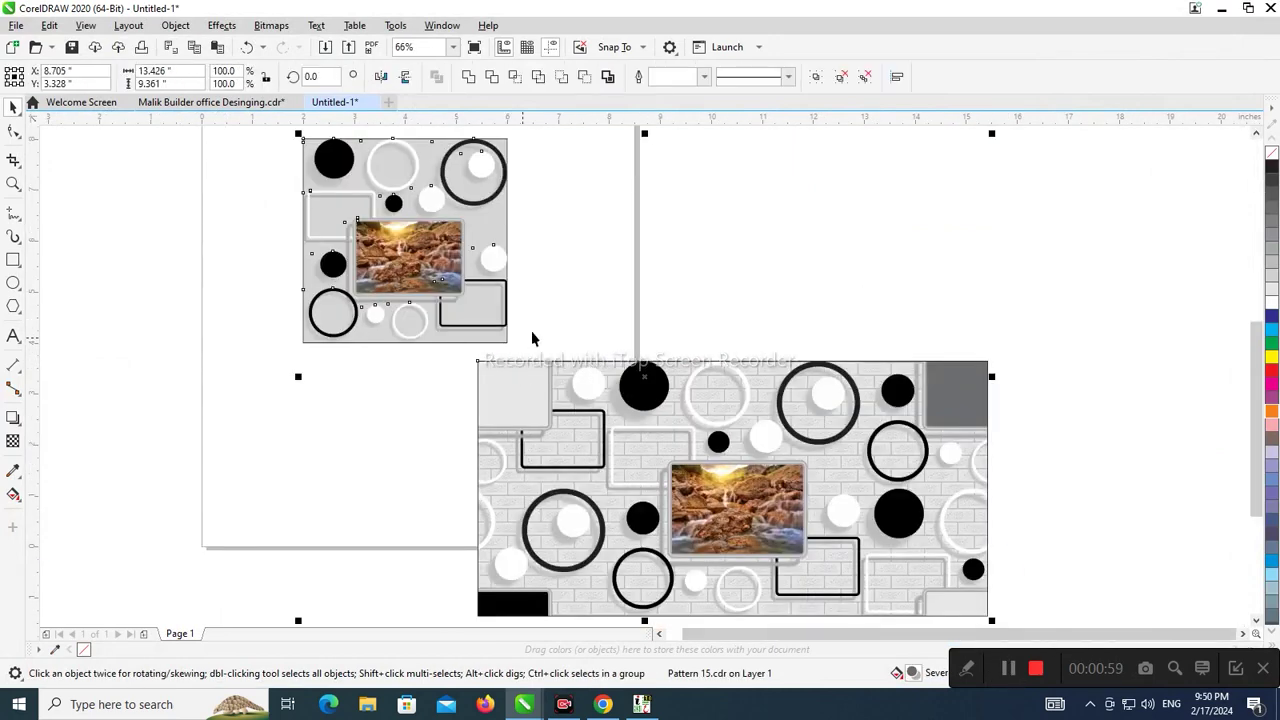
Step: Select the wide brick pattern and zoom in on its brick texture
click(557, 363)
key(z)
drag(782, 498, 558, 383)
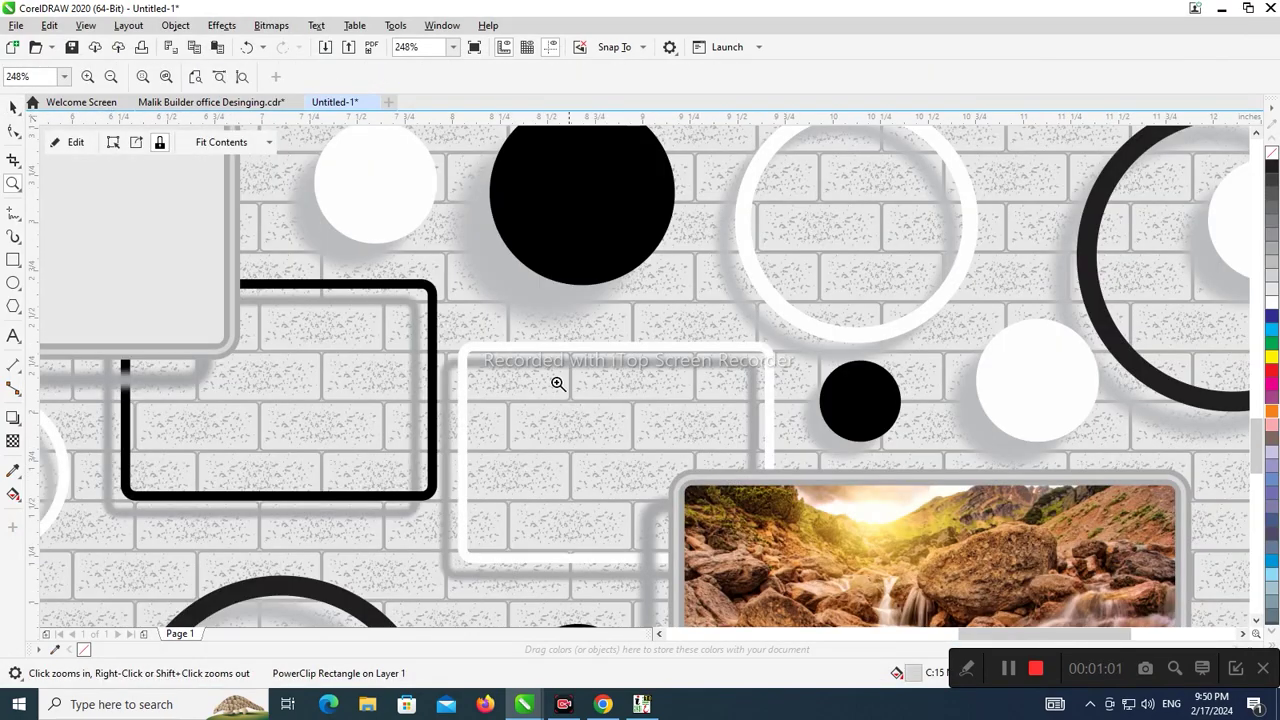
click(622, 438)
key(space)
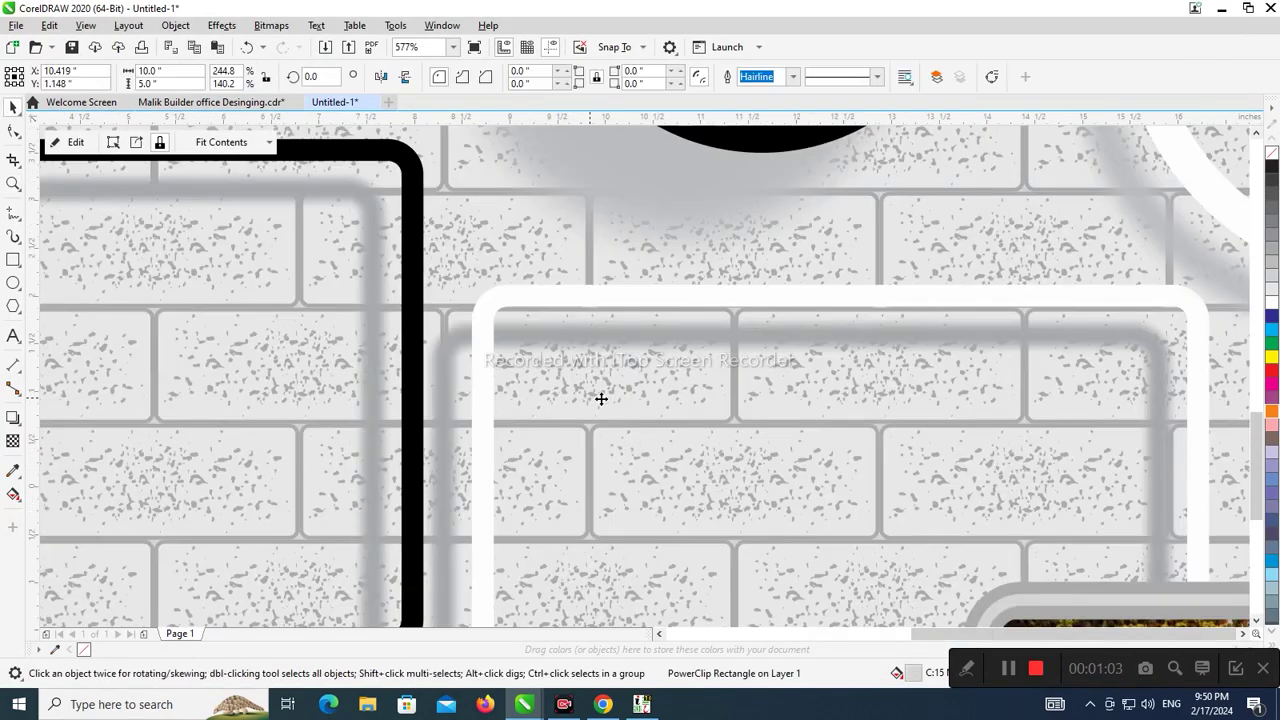
Step: Zoom in to inspect the black ring and the waterfall photo
scroll(696, 481, down, 2)
key(z)
drag(754, 217, 913, 323)
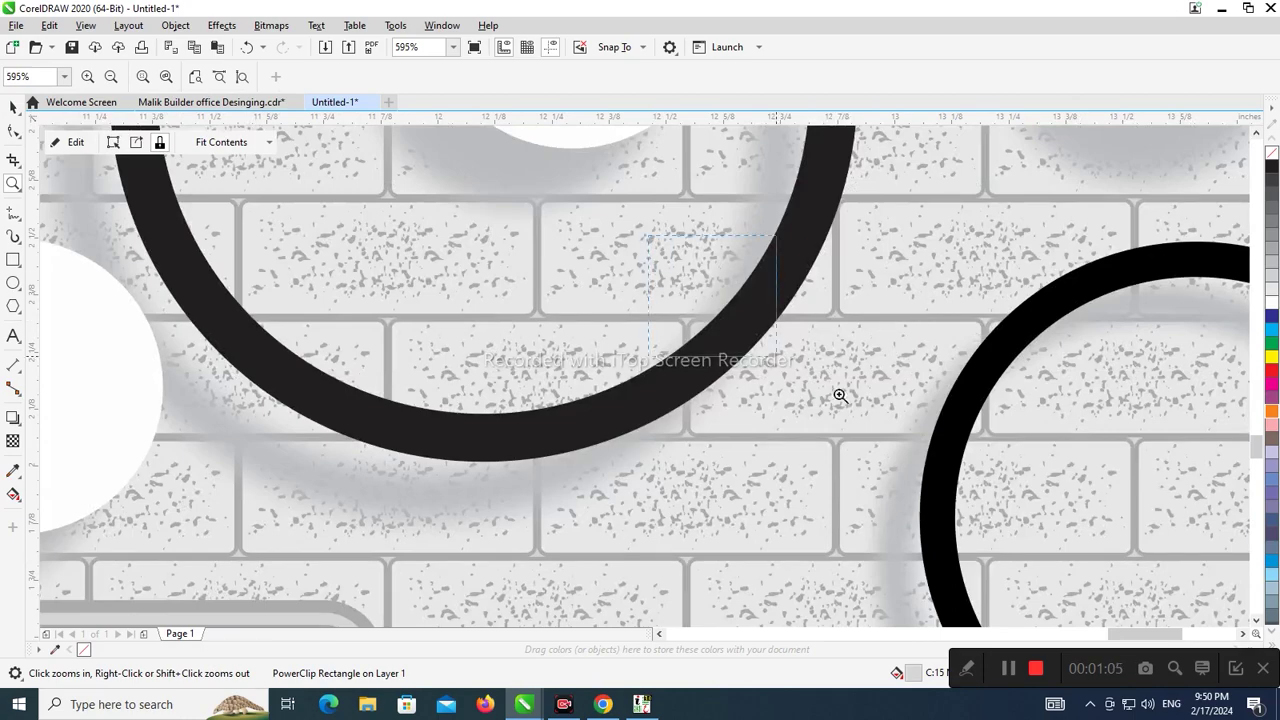
scroll(886, 443, up, 1)
key(space)
scroll(778, 507, down, 3)
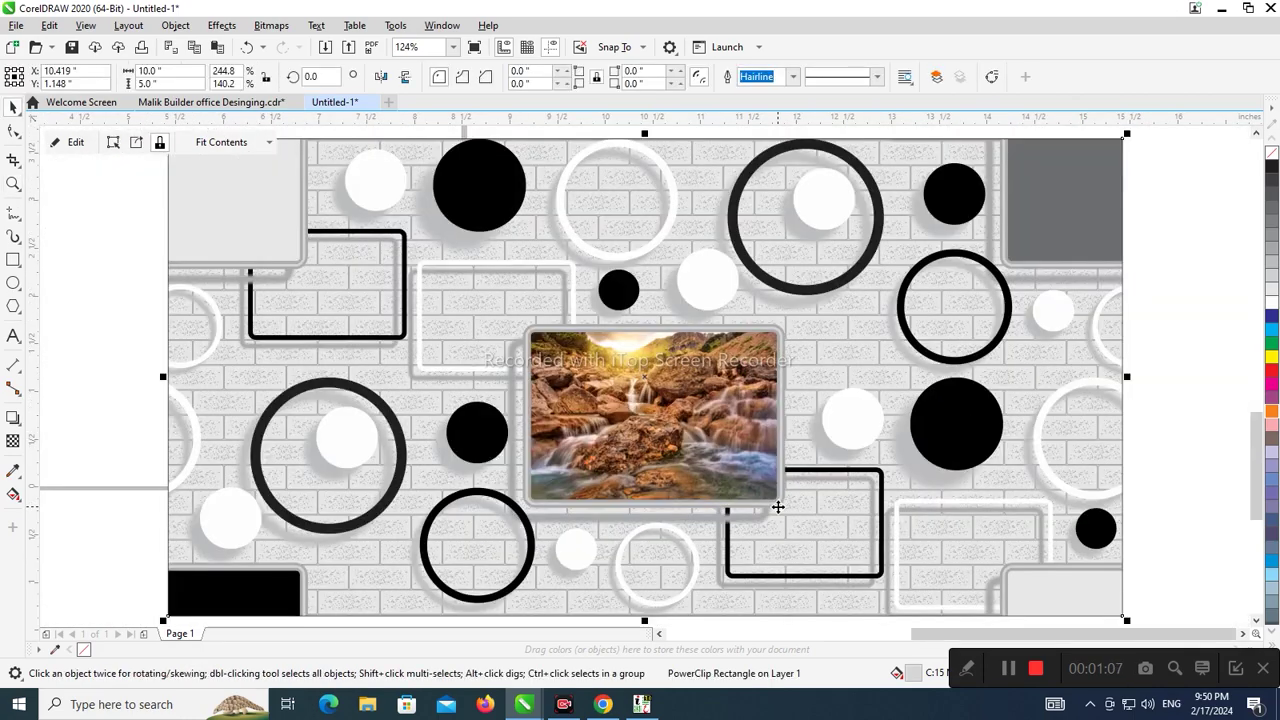
key(z)
drag(530, 413, 623, 490)
key(space)
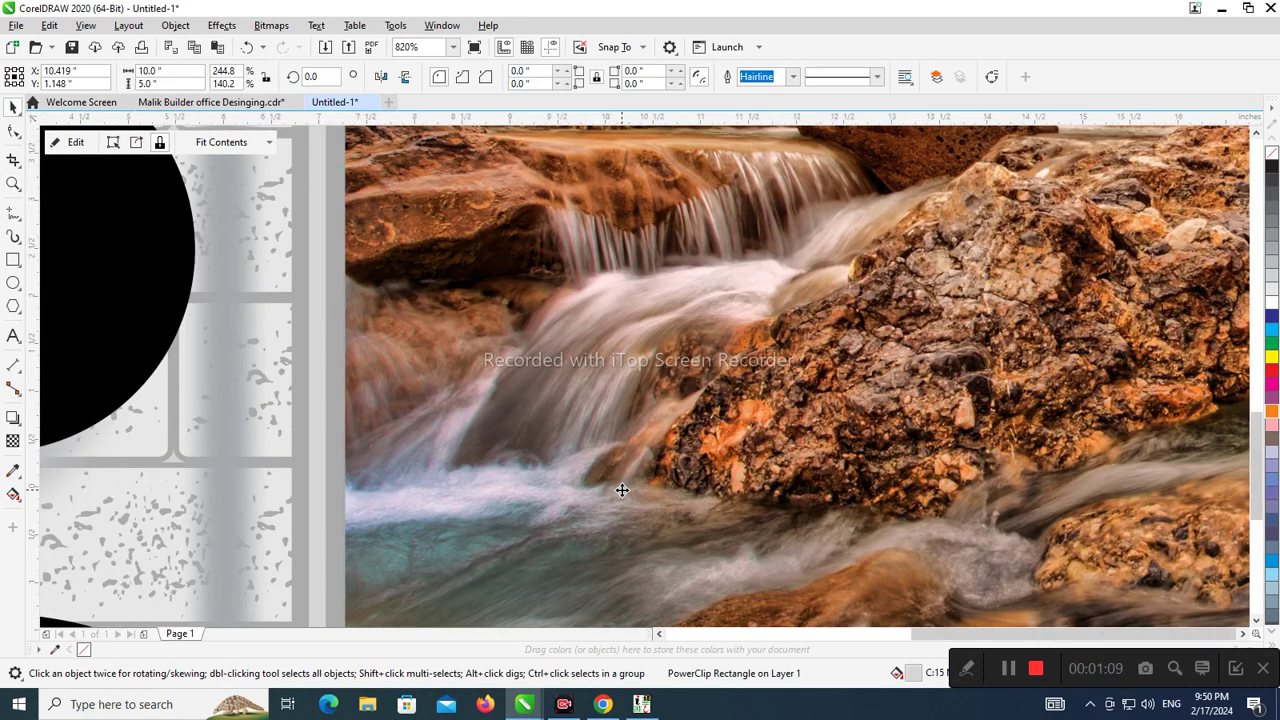
Step: Delete the wide brick pattern, keeping only the square sample
scroll(654, 441, down, 5)
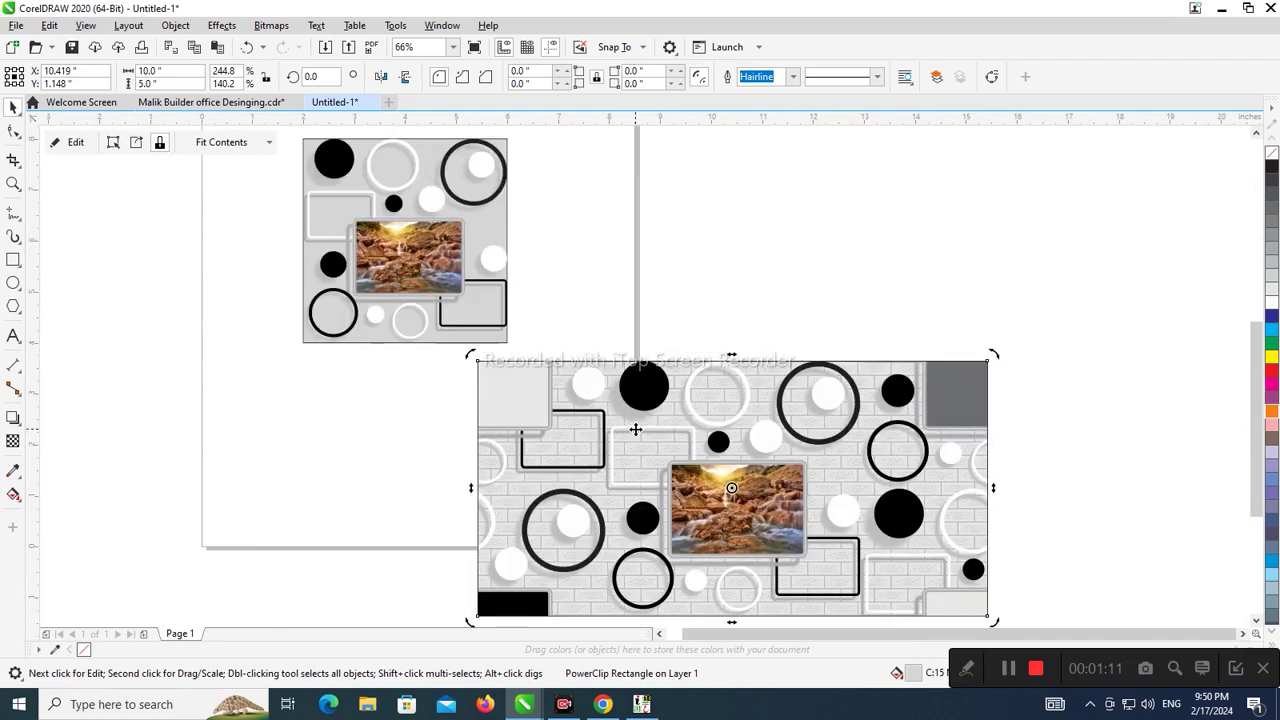
key(Delete)
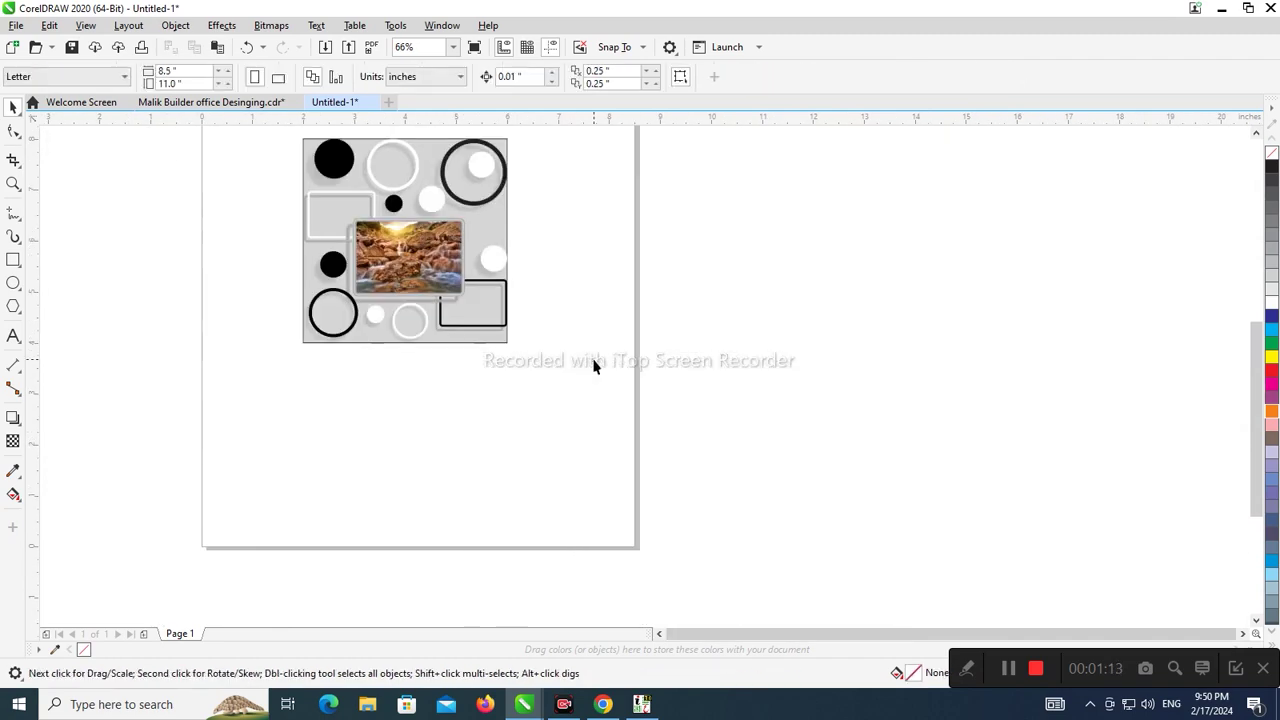
key(ctrl+F4)
Step: Cancel closing the document, delete the old sample, and import and place Pattern 16
click(700, 392)
key(Delete)
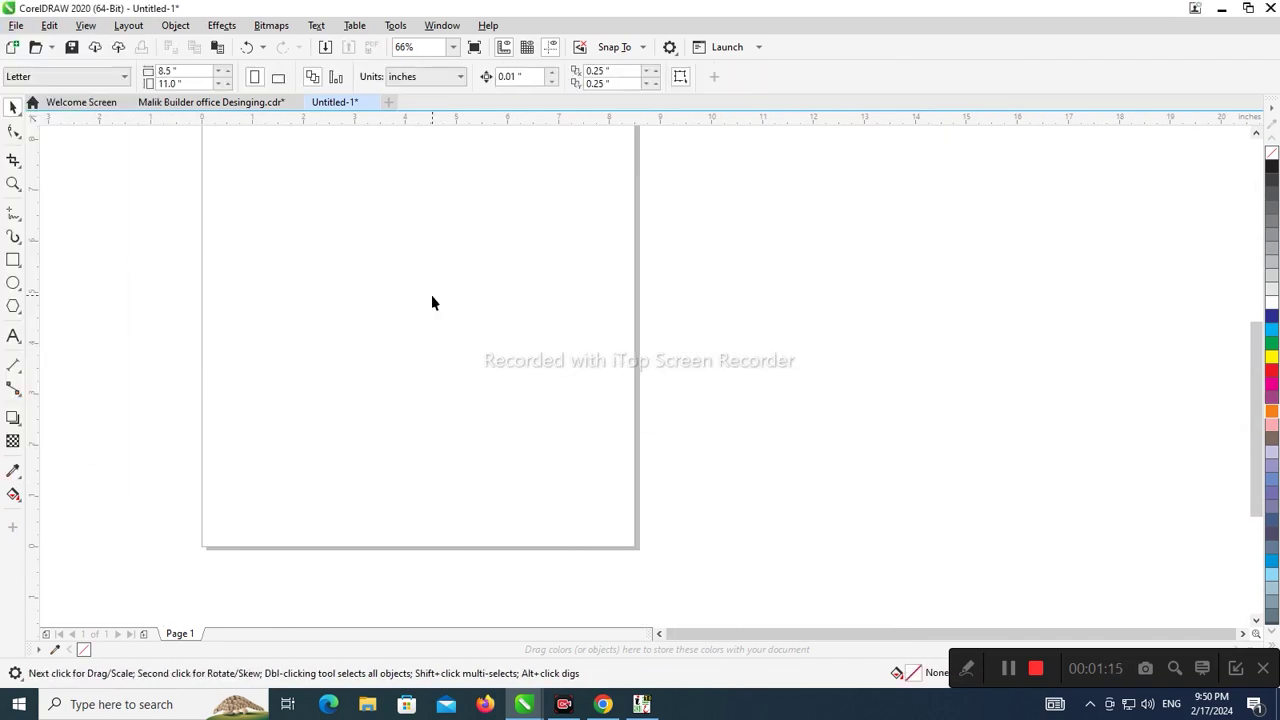
key(ctrl+i)
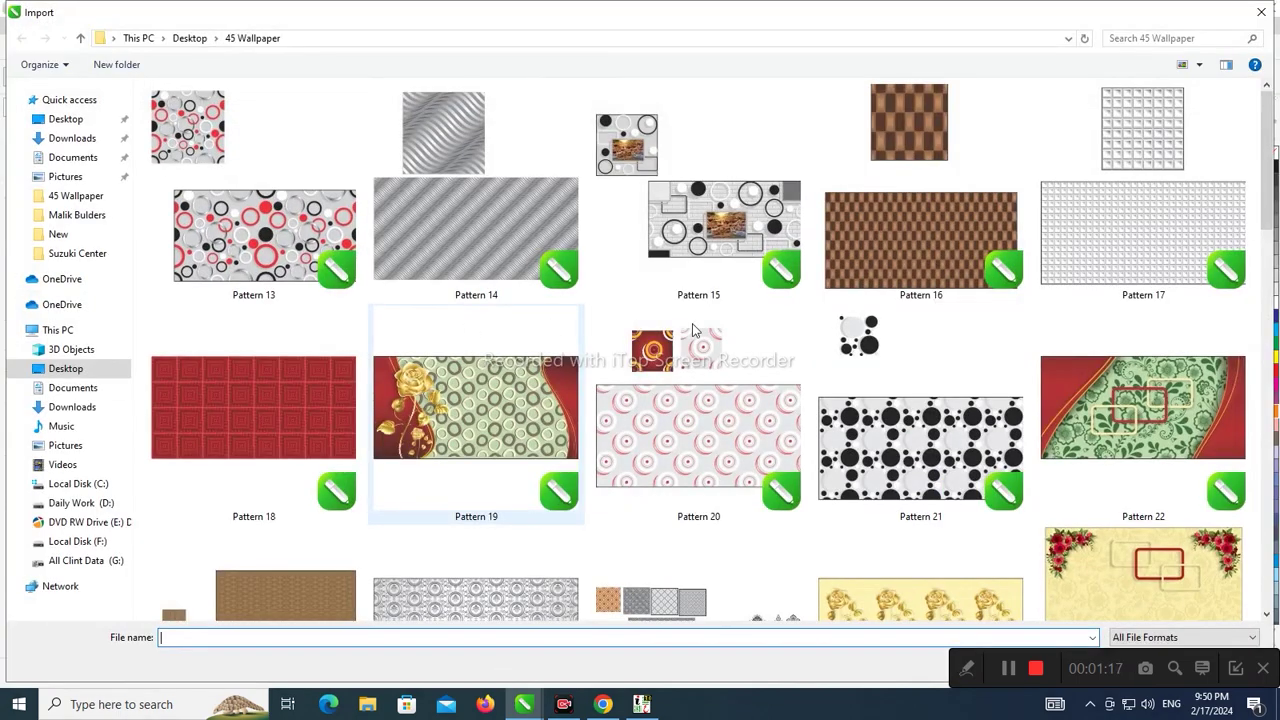
double_click(972, 247)
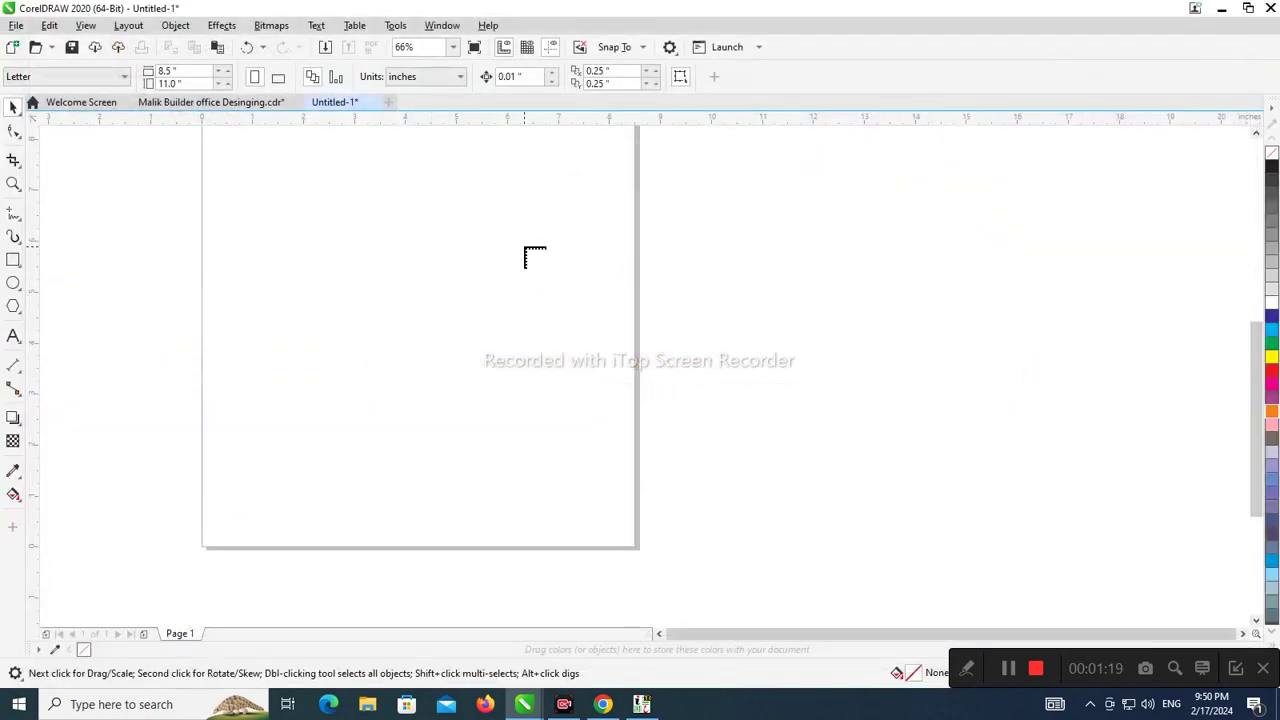
click(524, 257)
Step: Delete the wide brown weave copy of Pattern 16
key(shift+F2)
key(ctrl+u)
click(651, 383)
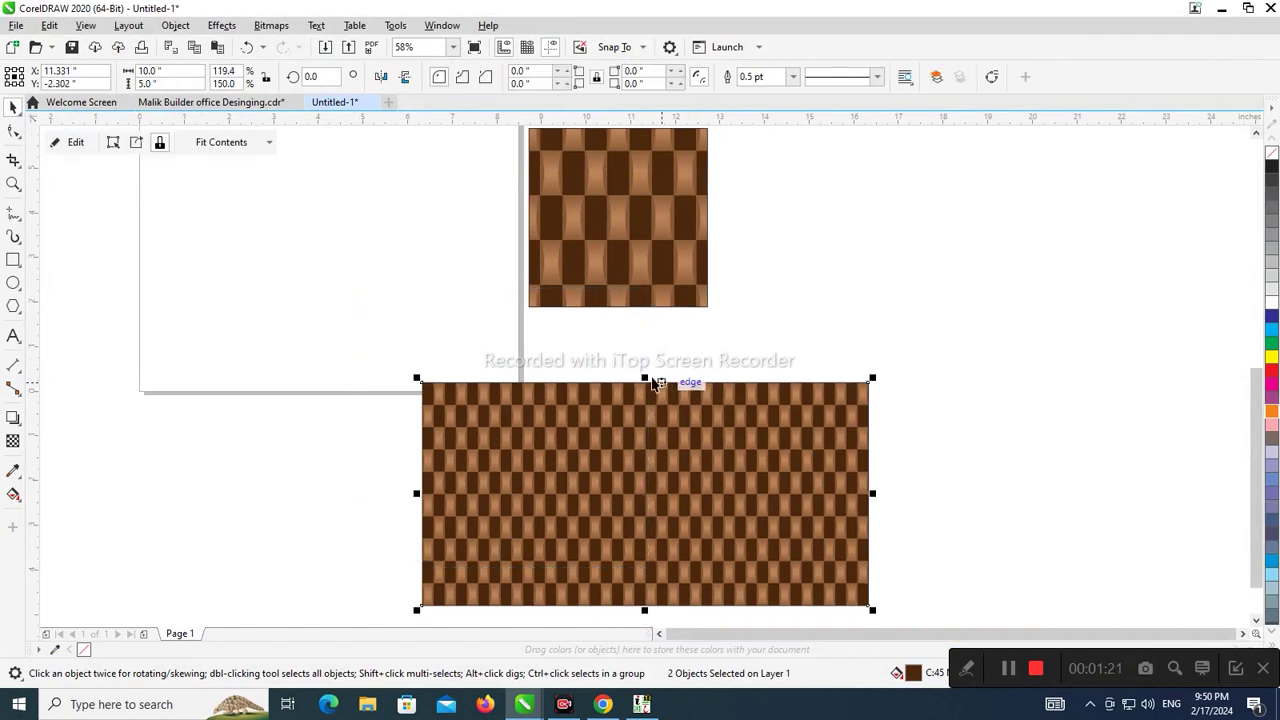
key(Delete)
Step: Zoom in to inspect the square brown weave sample, then delete it
key(shift+F2)
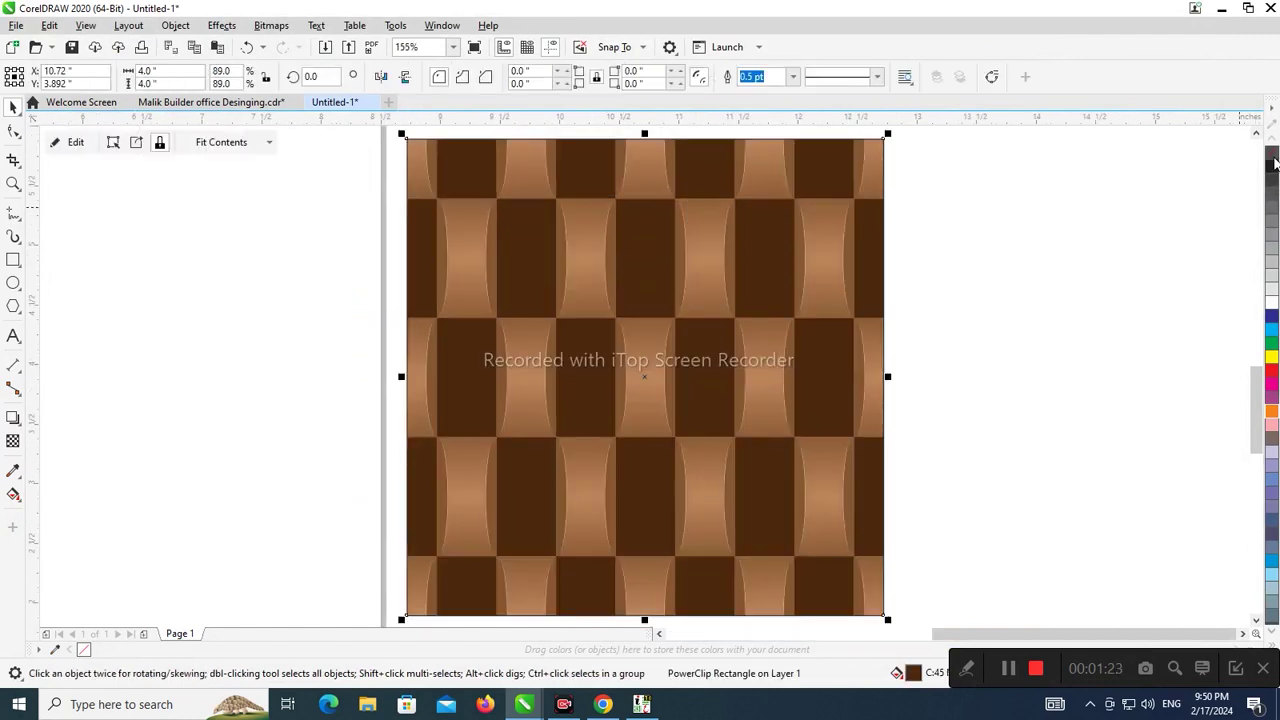
scroll(551, 257, up, 4)
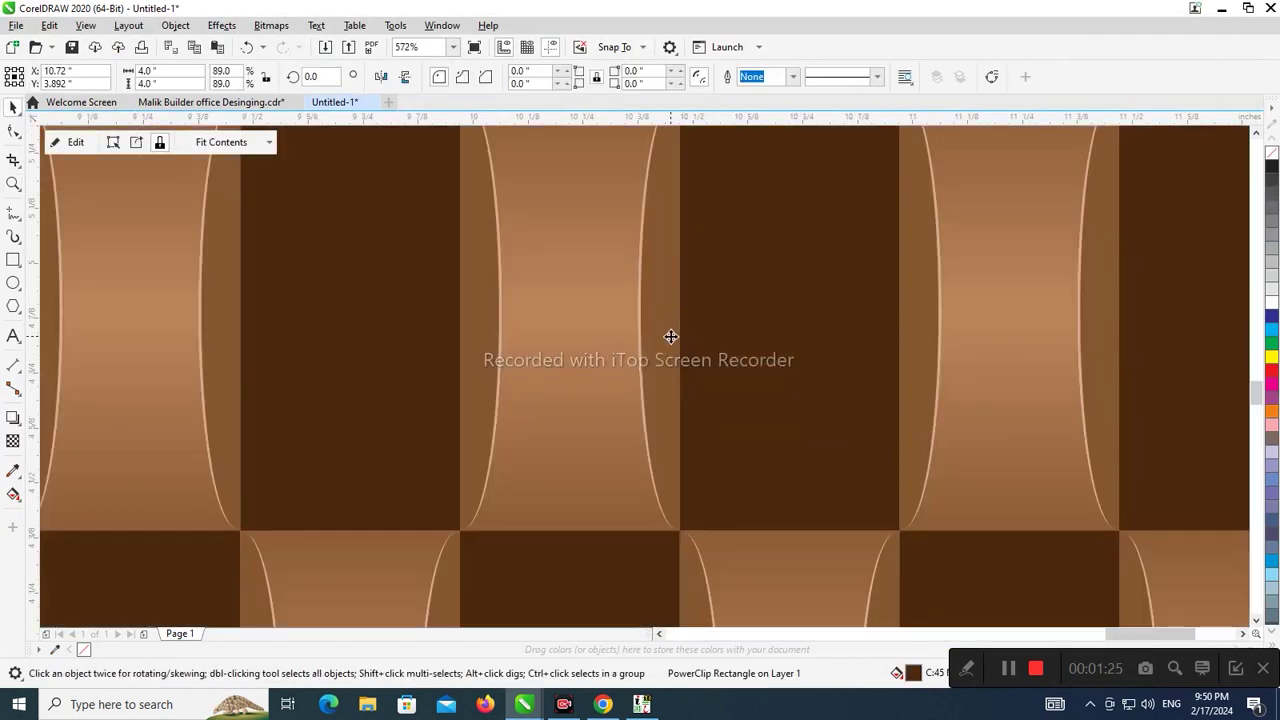
scroll(670, 336, up, 2)
key(shift+F2)
key(z)
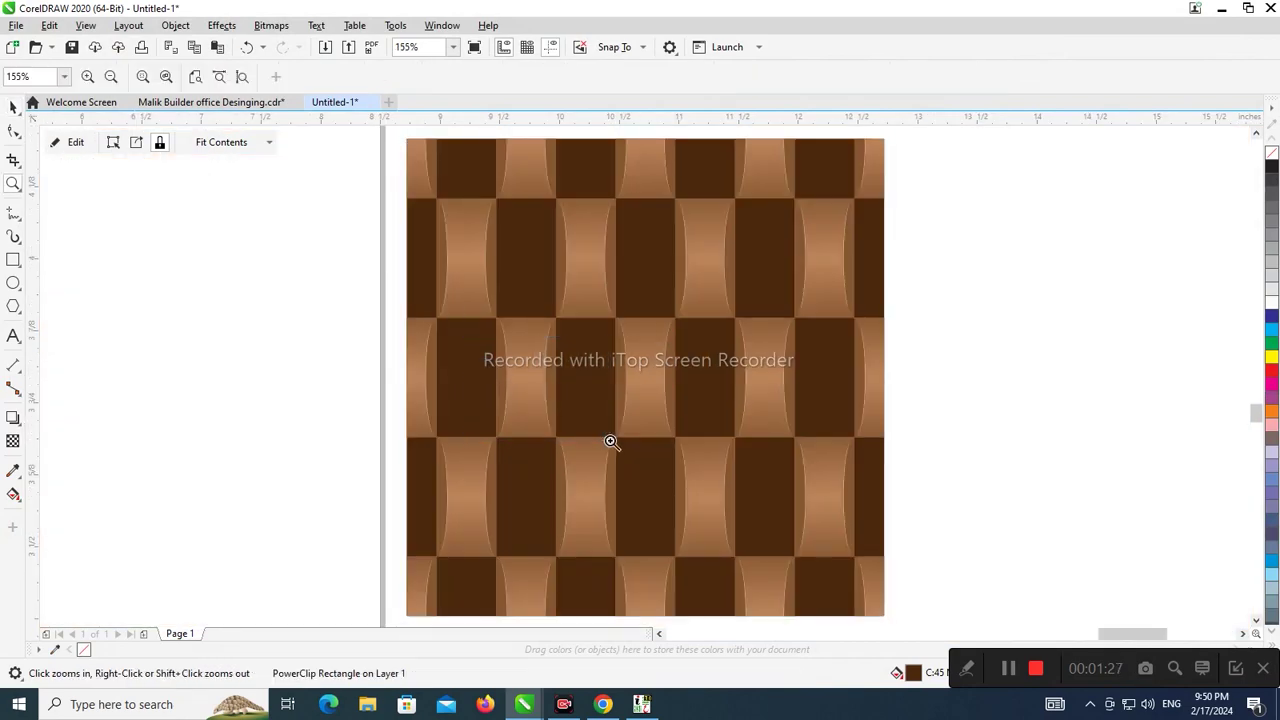
scroll(605, 420, up, 2)
key(space)
key(shift+F2)
key(Delete)
key(alt+f)
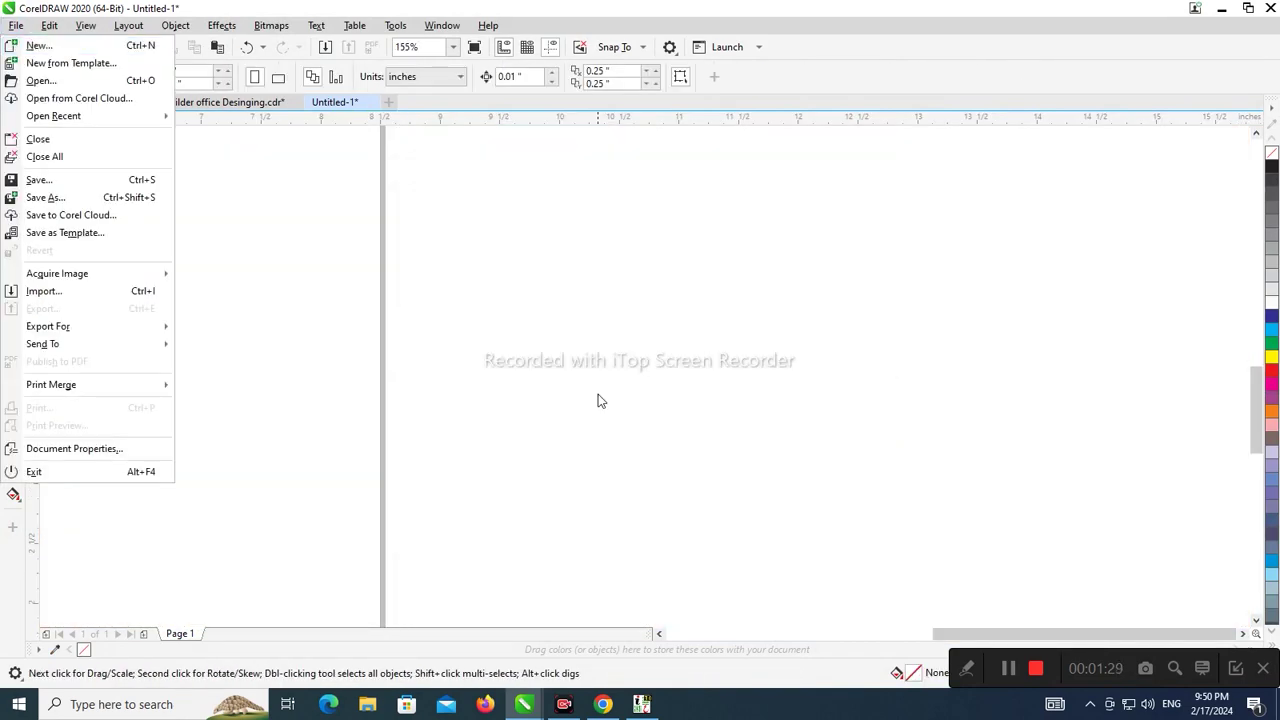
Step: Import and place Pattern 17, then remove its wide tile grid copy
key(i)
double_click(1077, 244)
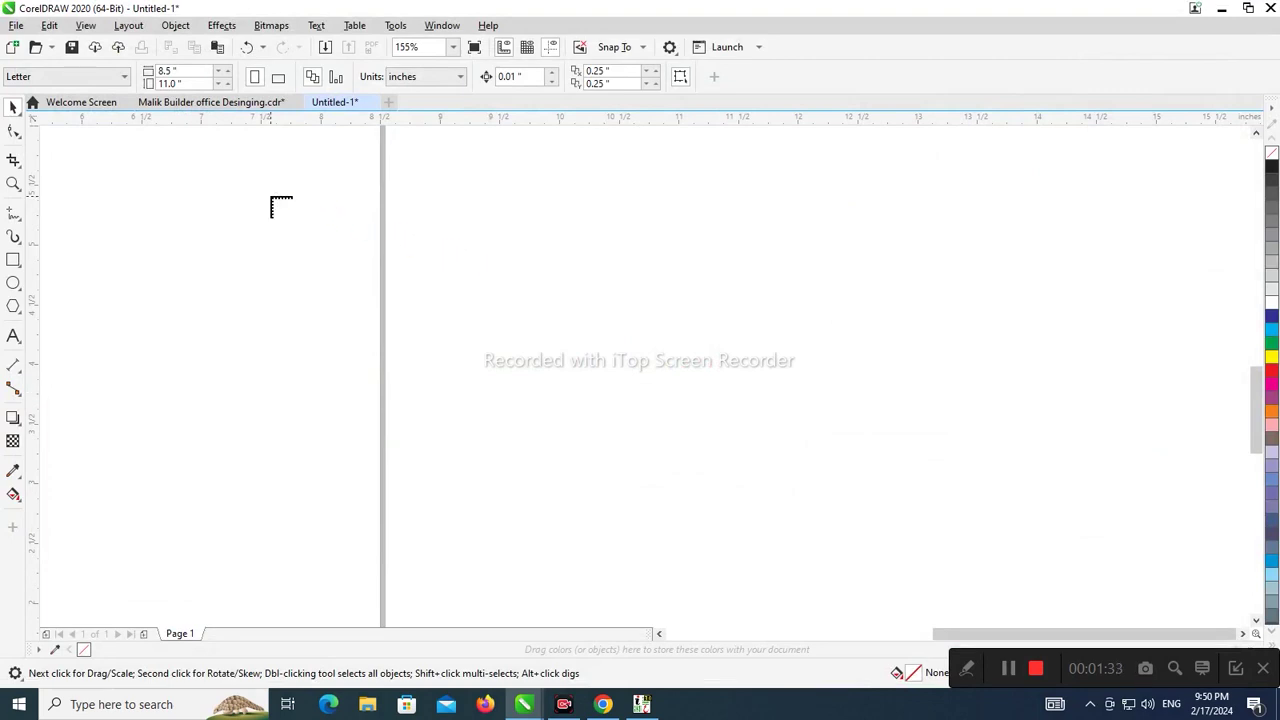
key(Return)
key(F4)
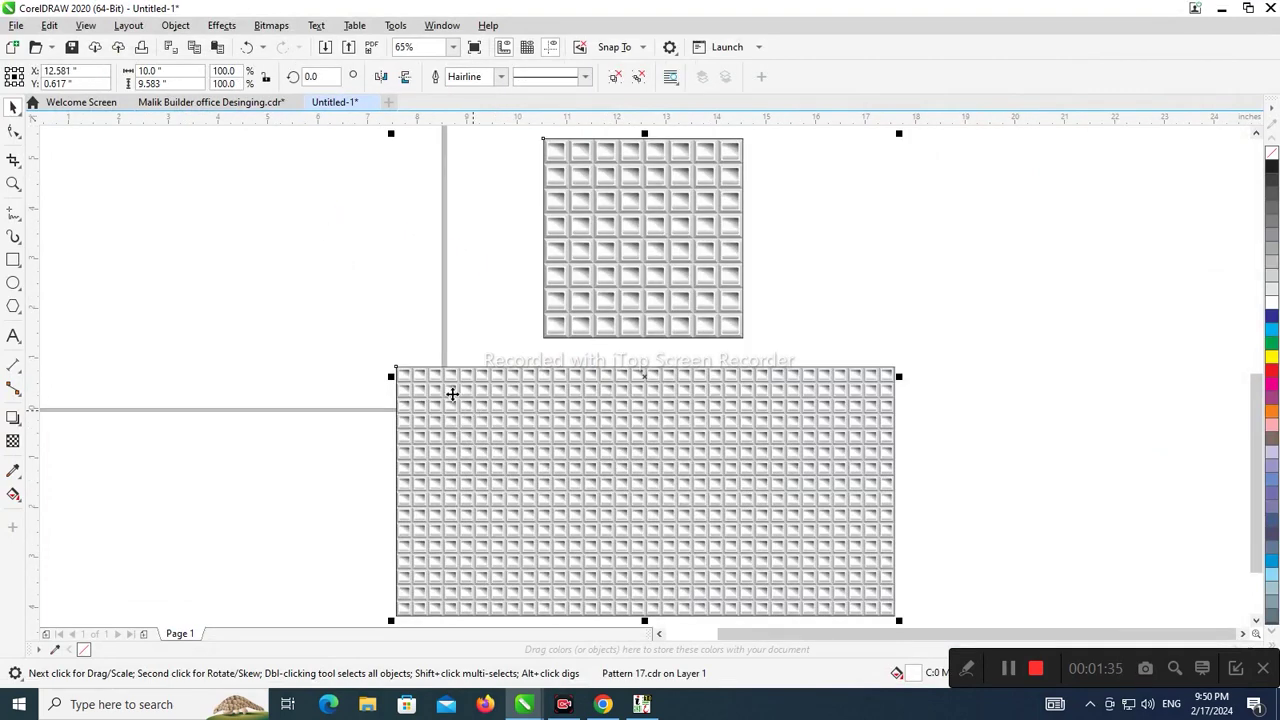
key(ctrl+z)
key(F4)
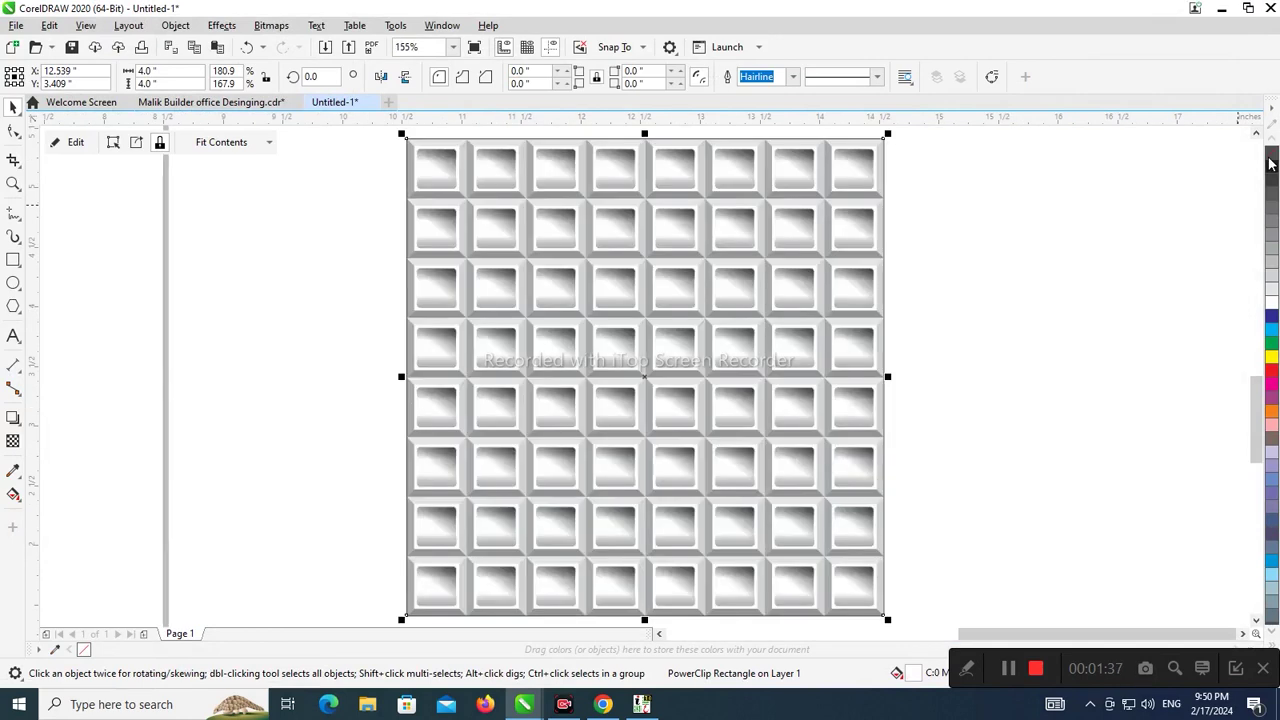
Step: Zoom in on the grey square tiles' edges, then zoom back out to the whole grid
key(z)
click(605, 324)
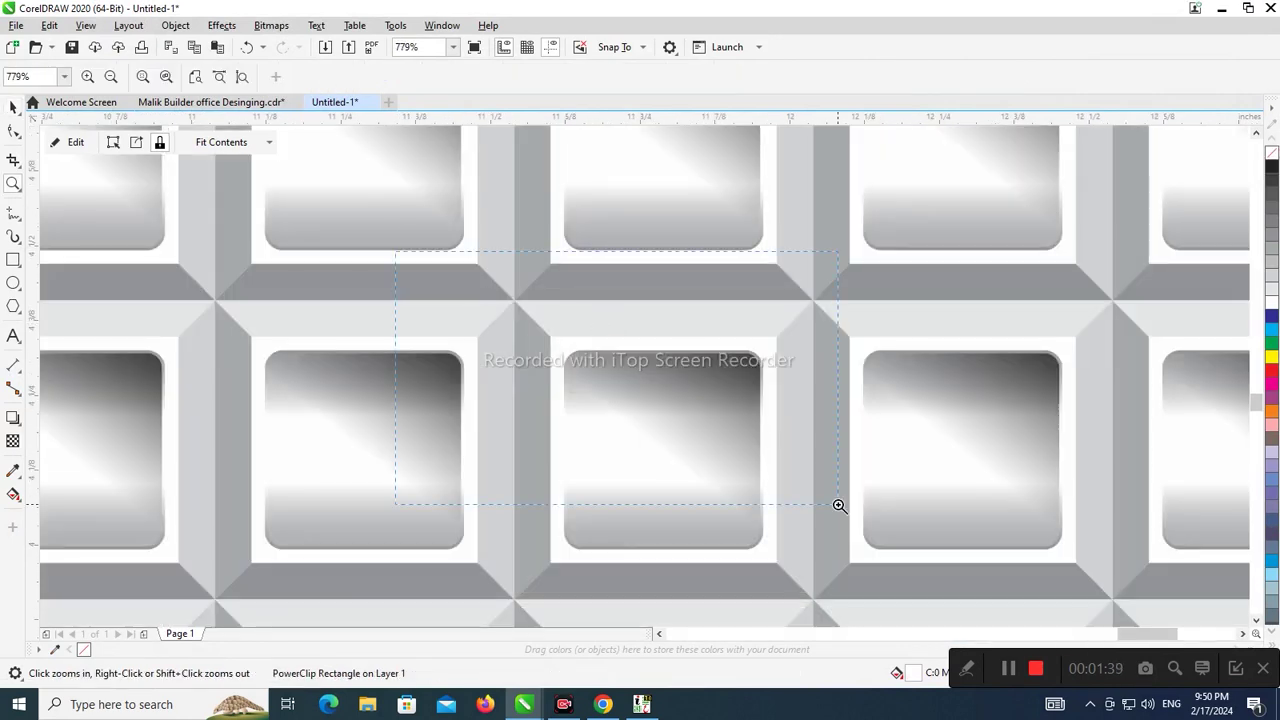
drag(838, 504, 838, 504)
key(space)
key(Escape)
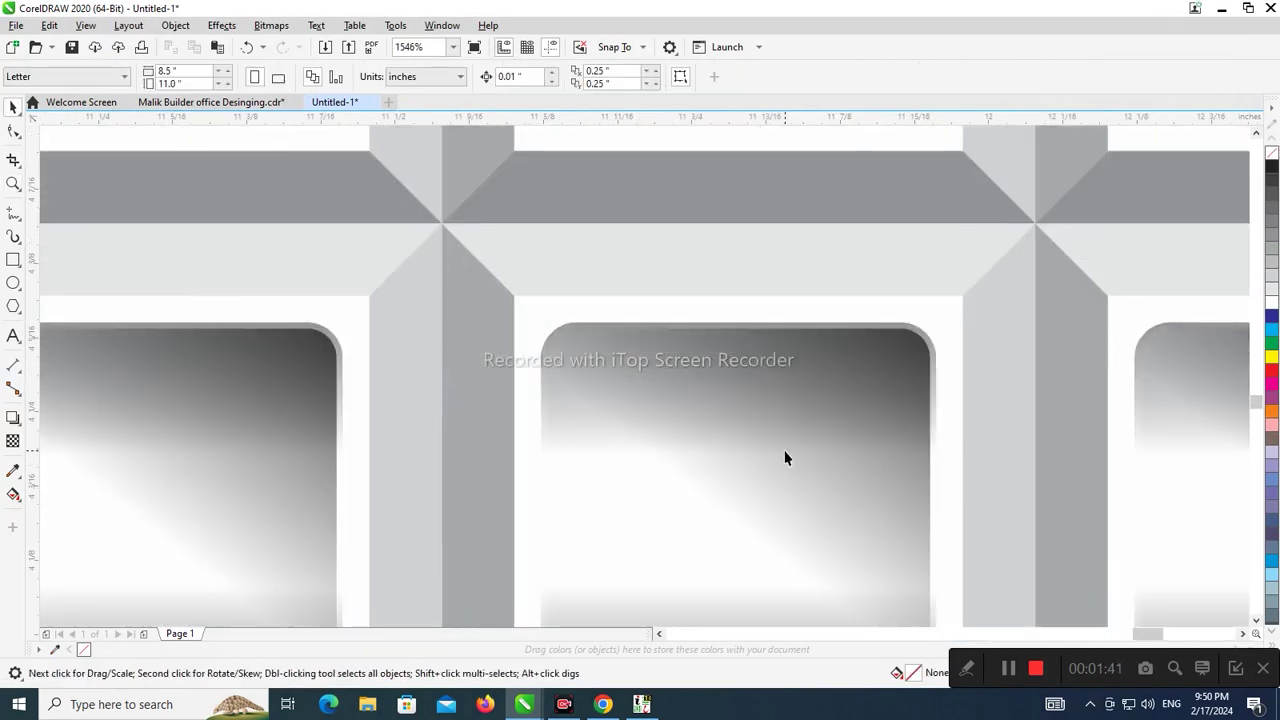
key(F3)
key(F3)
click(774, 429)
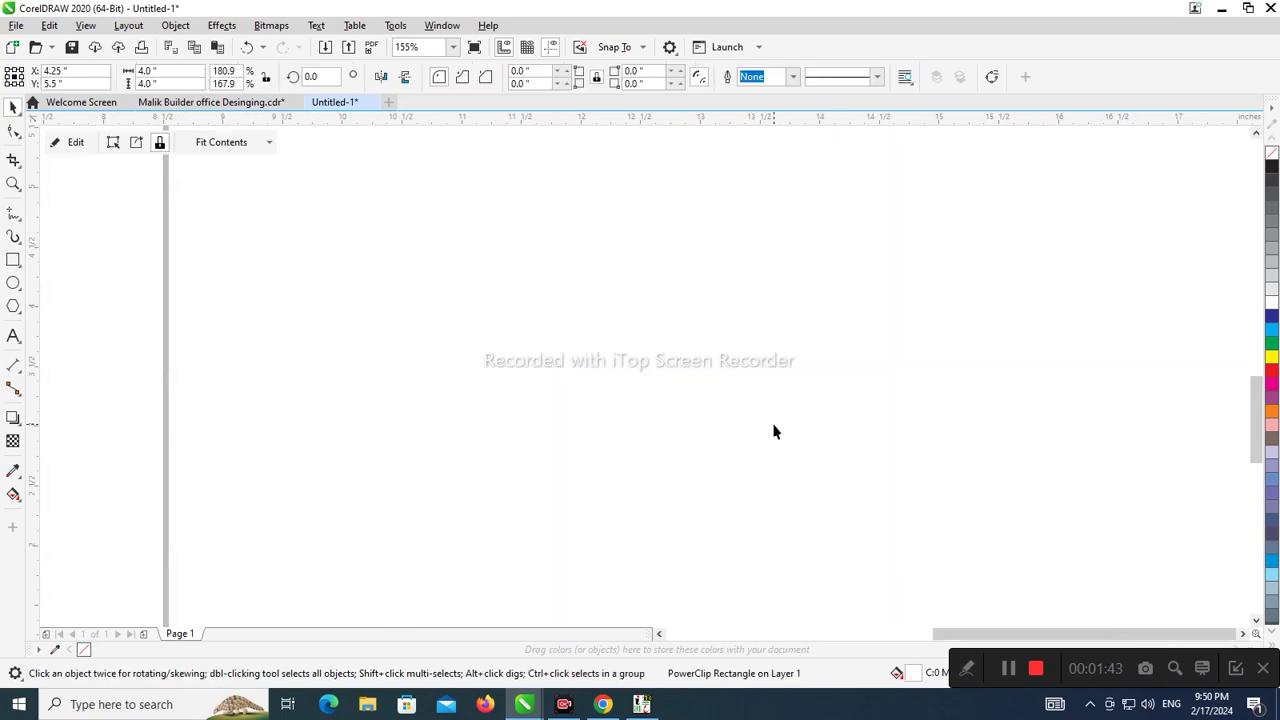
scroll(770, 451, left, 5)
click(770, 451)
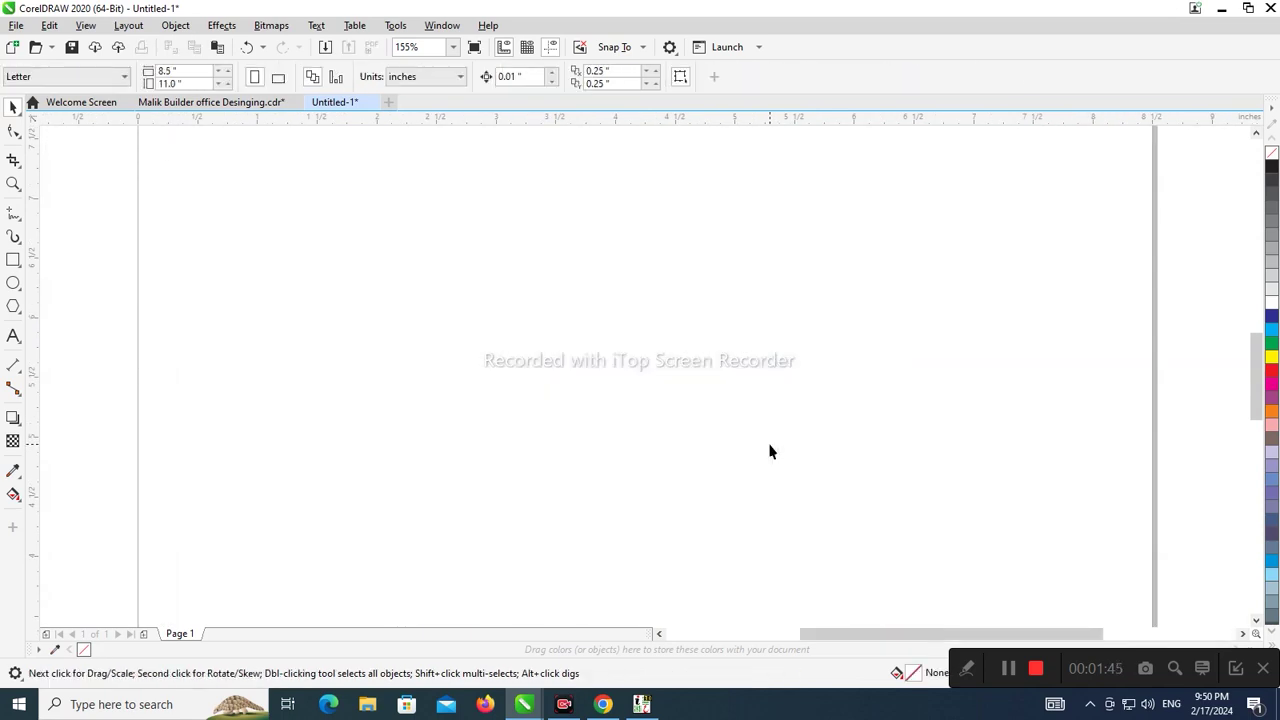
Step: Import Pattern 18 from the 45 Wallpaper folder and place it on the page
key(ctrl+i)
click(269, 418)
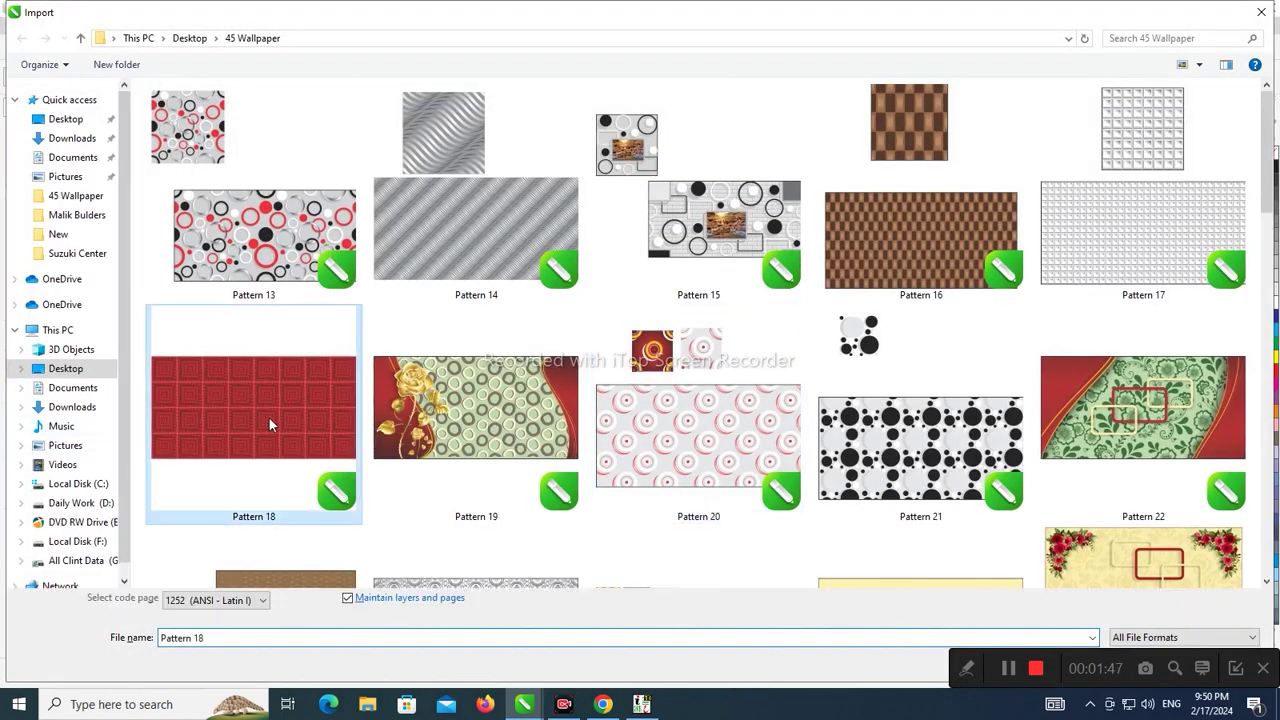
double_click(269, 418)
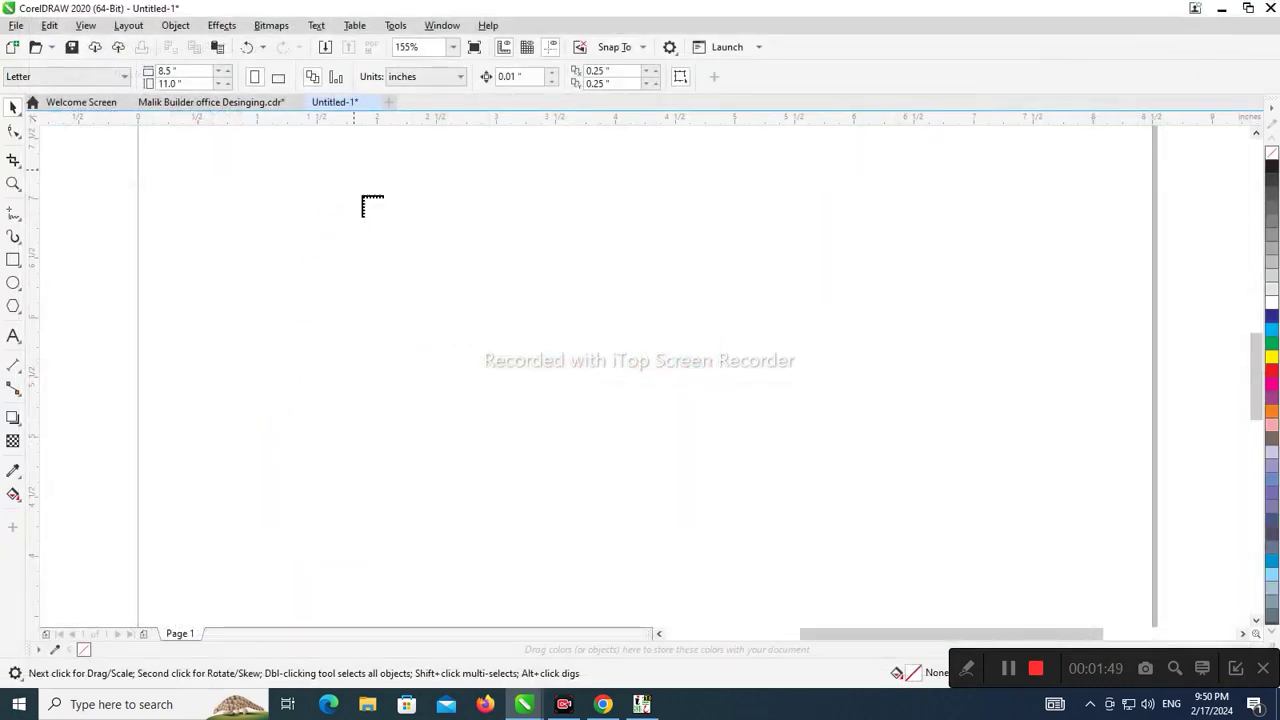
click(353, 198)
Step: Zoom in on the red concentric squares and the central square, delete Pattern 18, and reopen Import
key(shift+F2)
key(z)
drag(300, 223, 420, 346)
scroll(526, 434, up, 1)
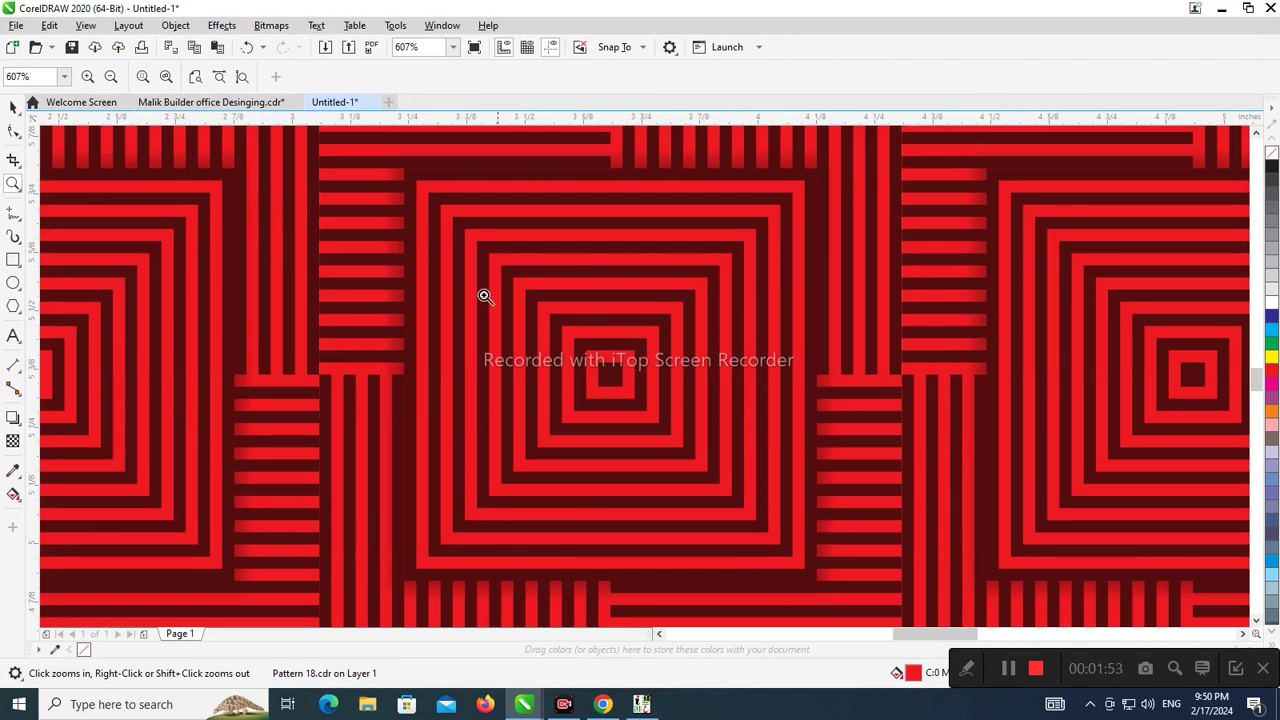
drag(408, 178, 834, 594)
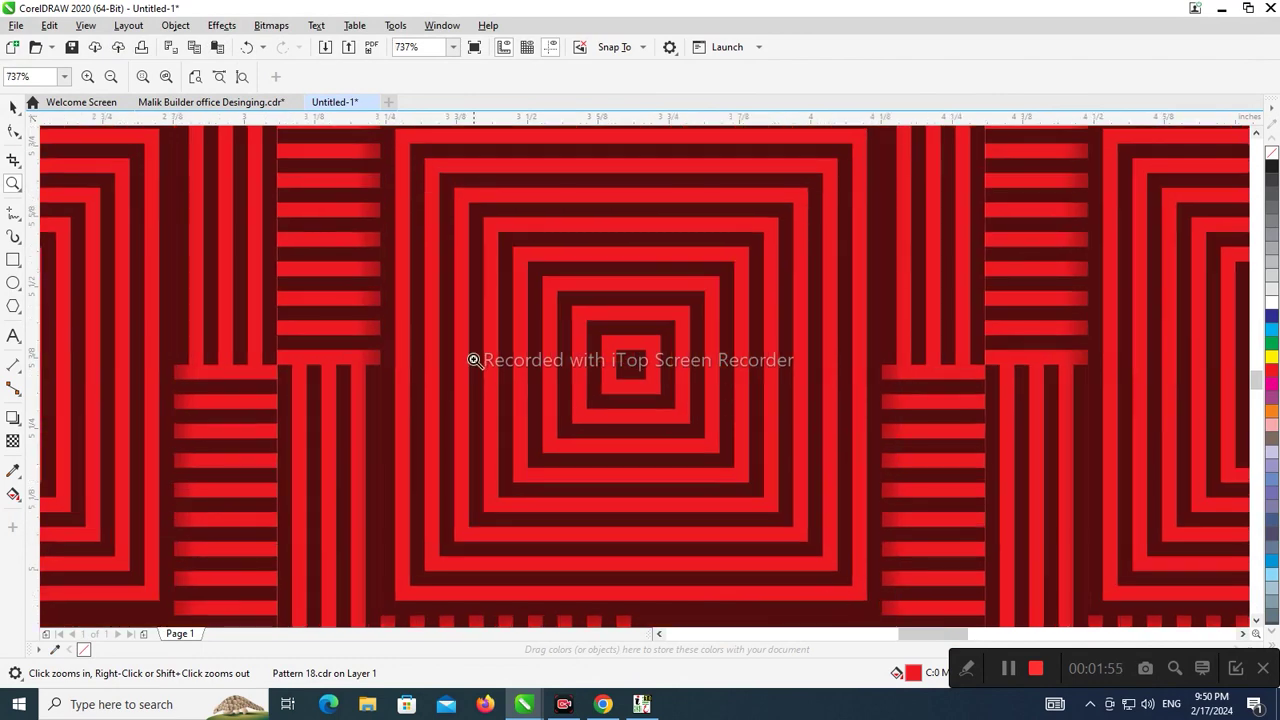
scroll(769, 403, up, 6)
key(space)
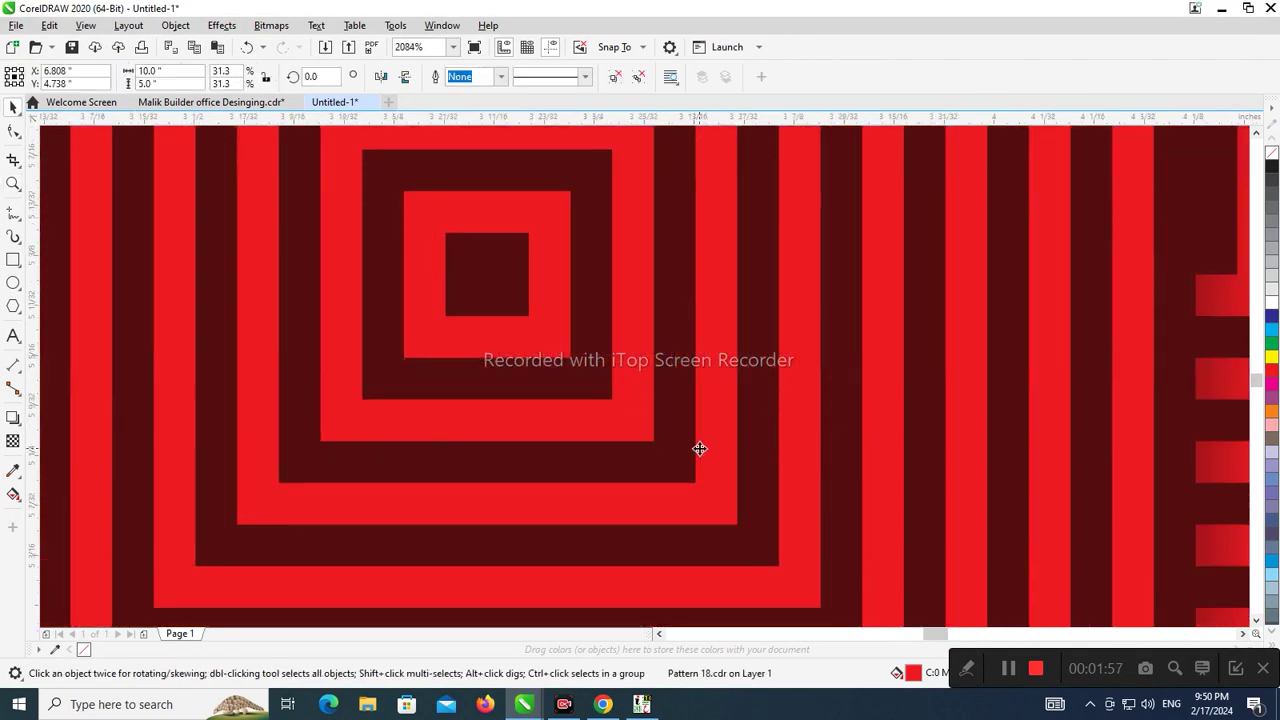
scroll(702, 446, down, 15)
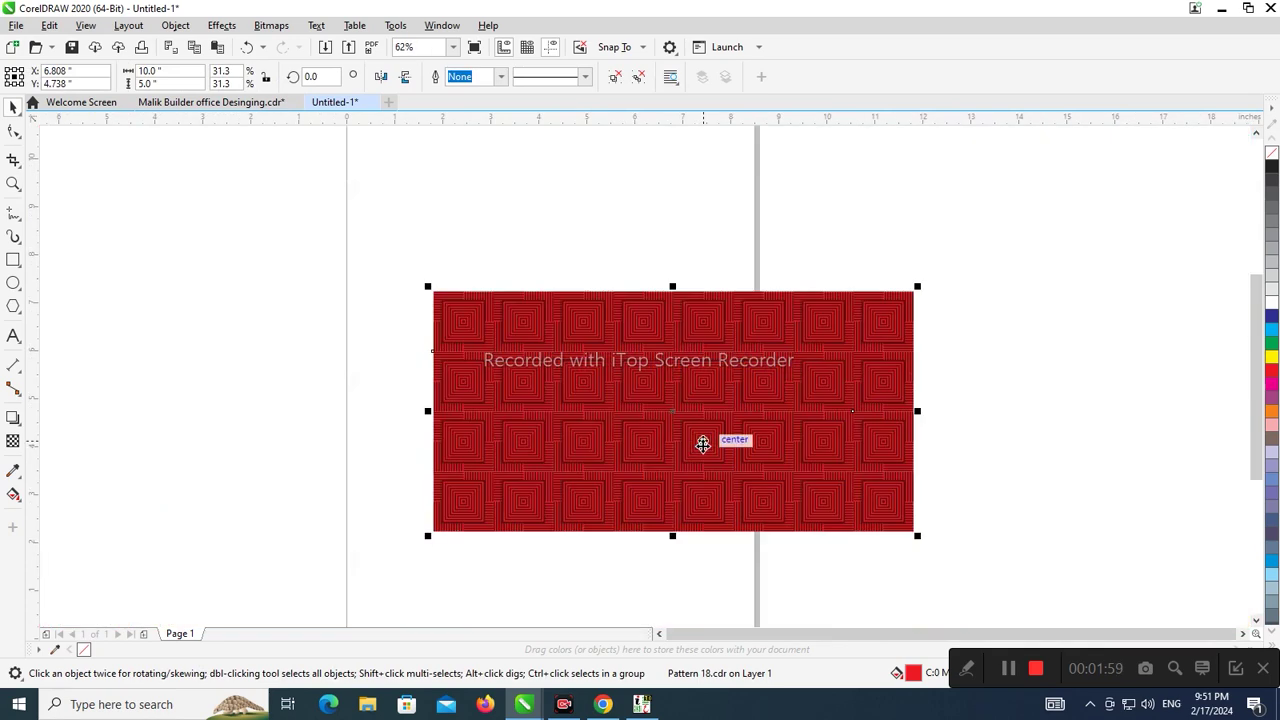
scroll(702, 446, up, 4)
key(Delete)
key(ctrl+i)
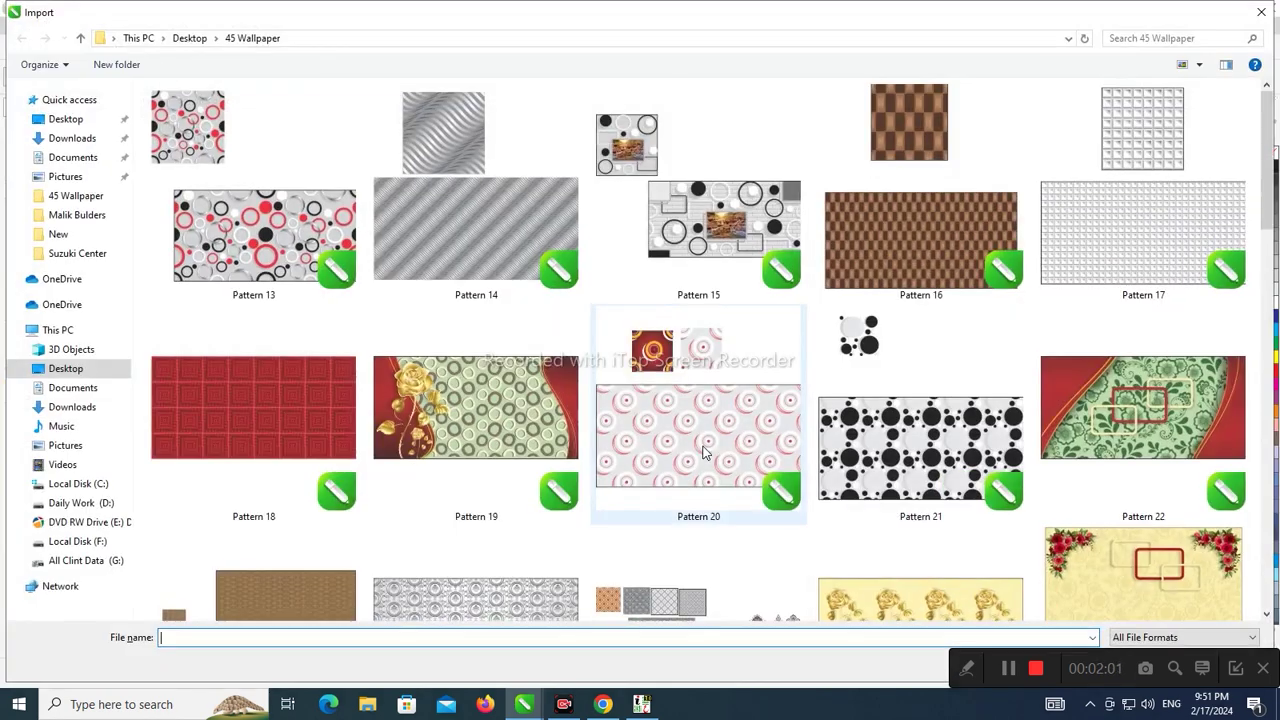
Step: Place Pattern 19's gold rose and ring wallpaper, zoom in to examine it, then delete it
double_click(517, 440)
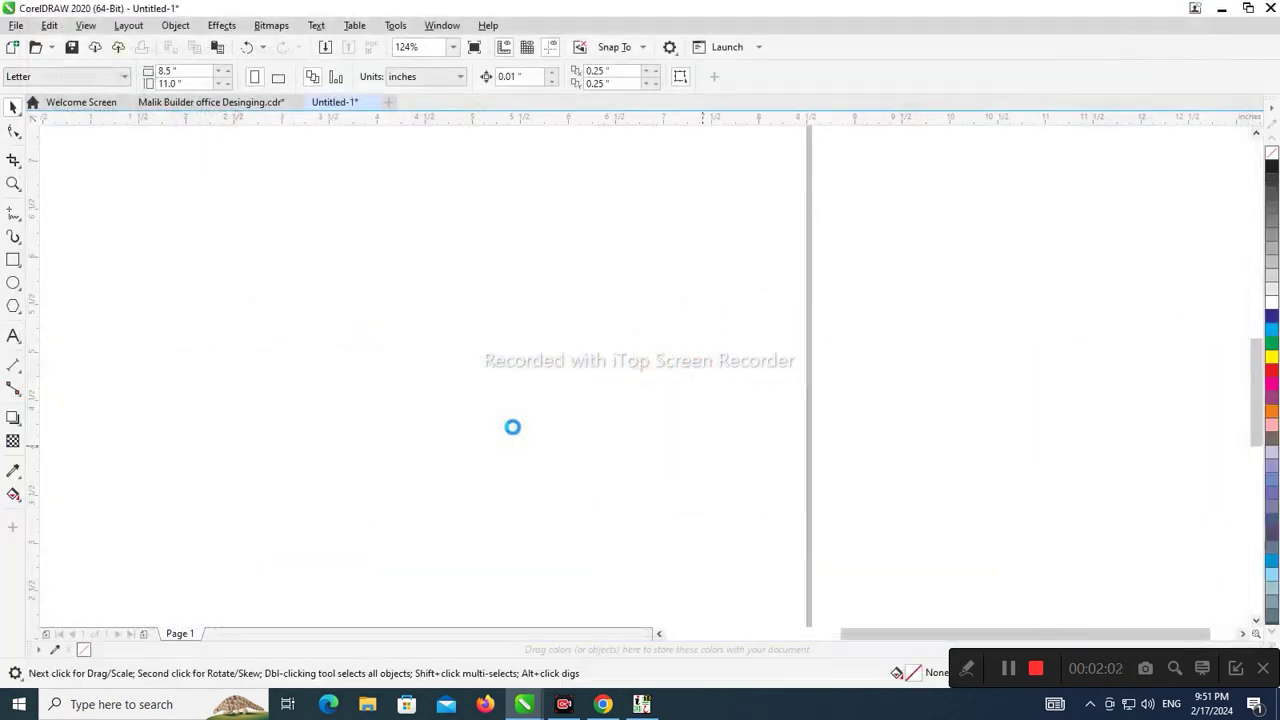
click(391, 194)
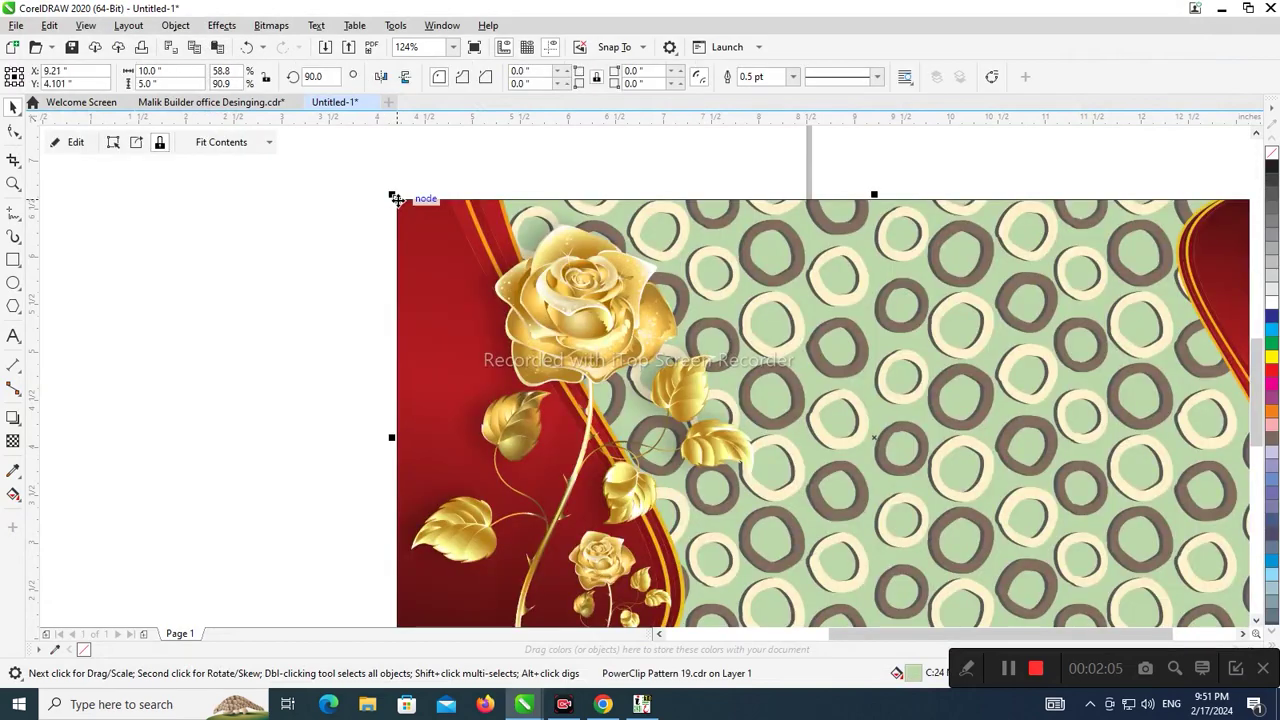
key(z)
scroll(561, 374, up, 5)
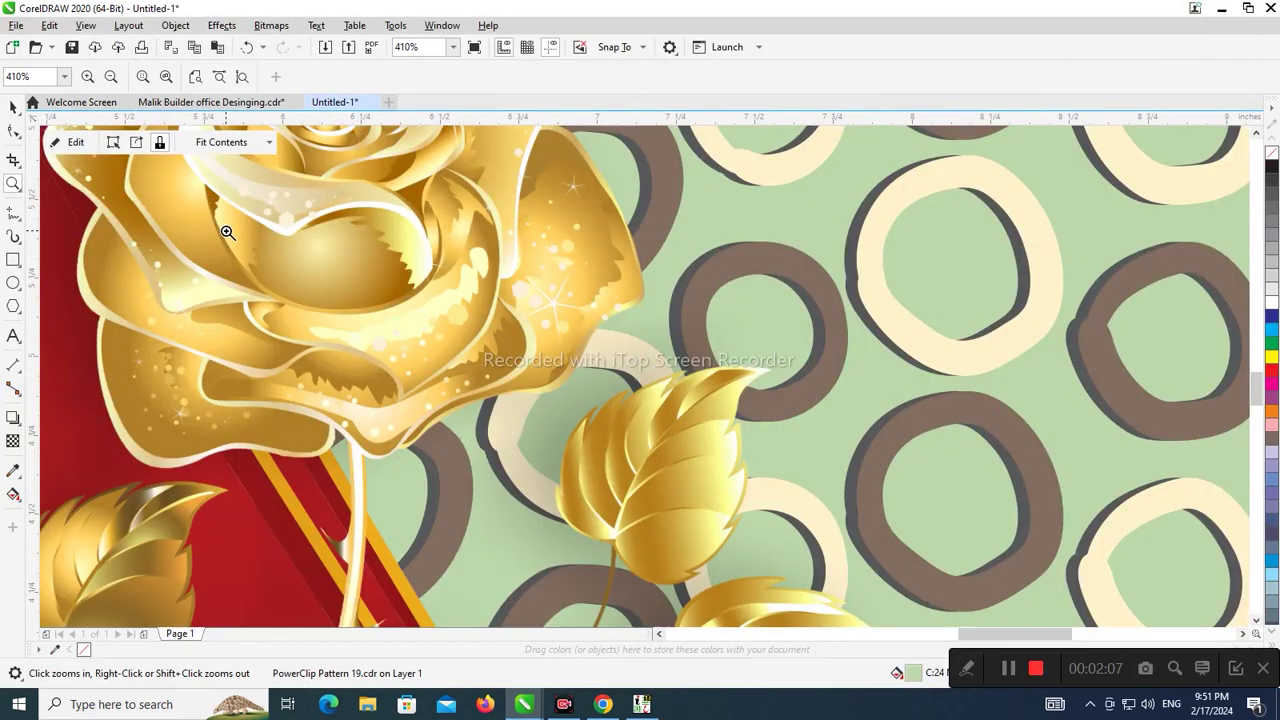
key(space)
scroll(770, 428, down, 5)
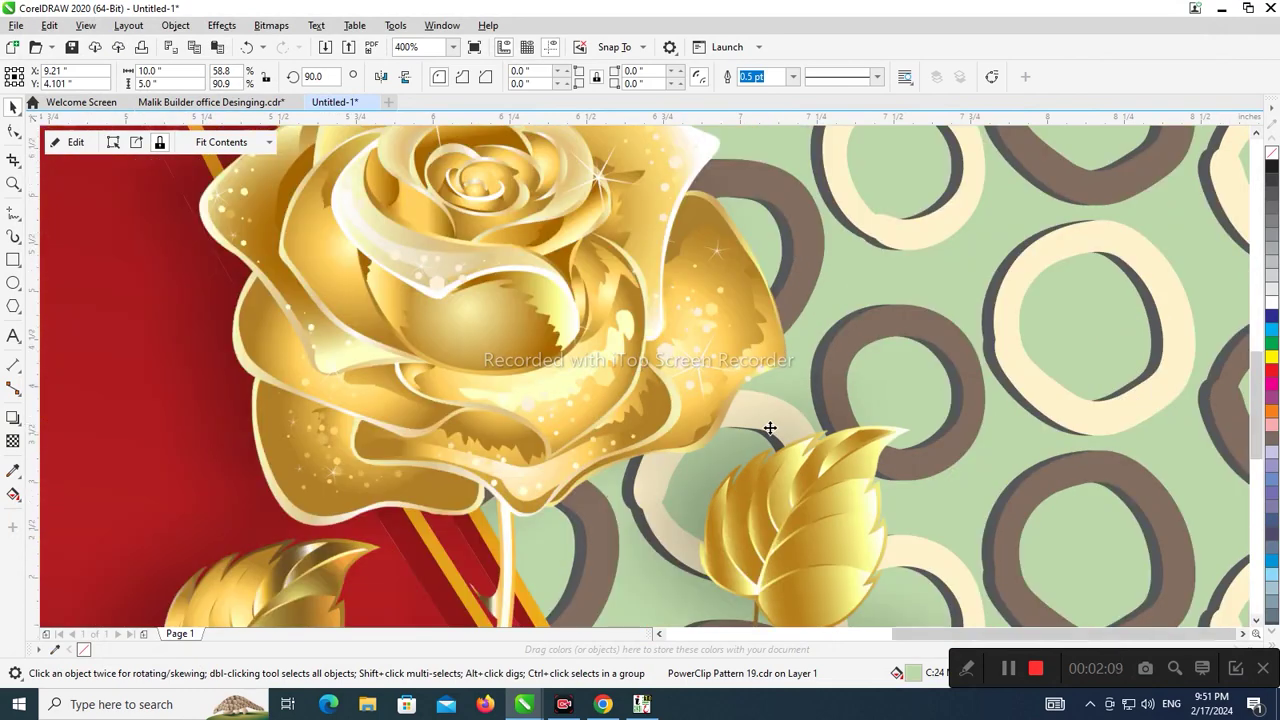
key(Delete)
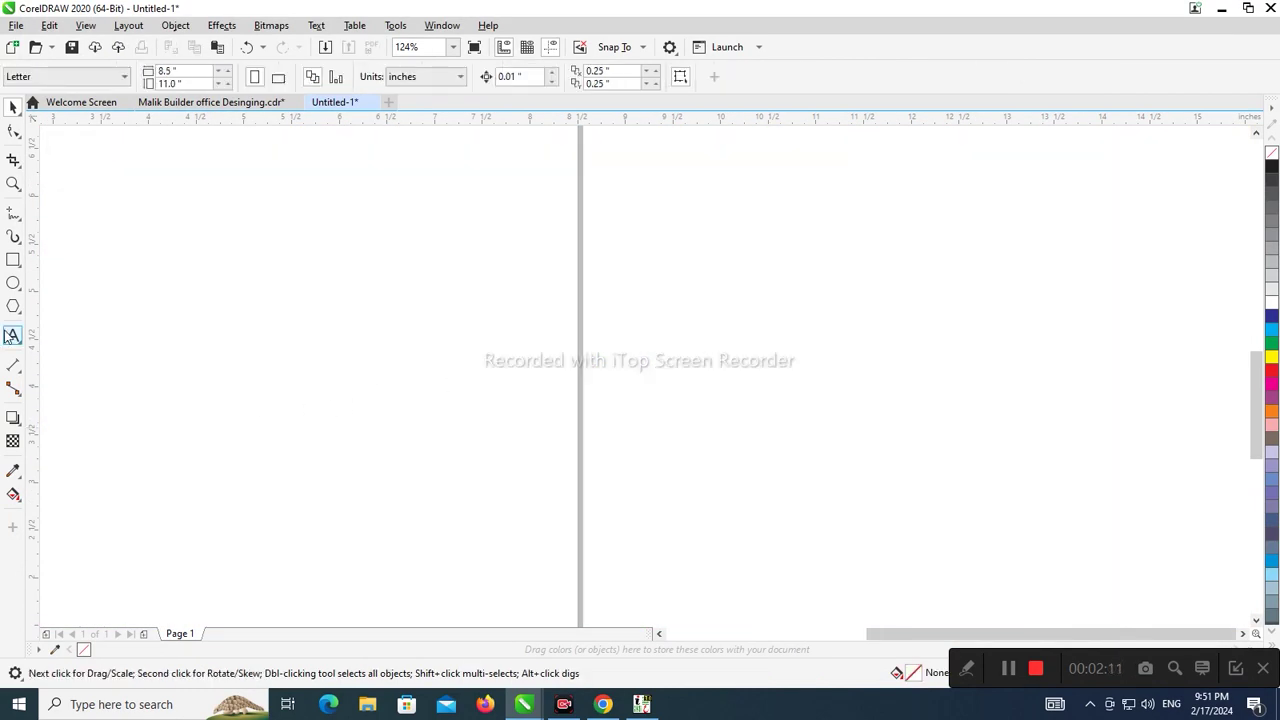
click(12, 335)
click(379, 395)
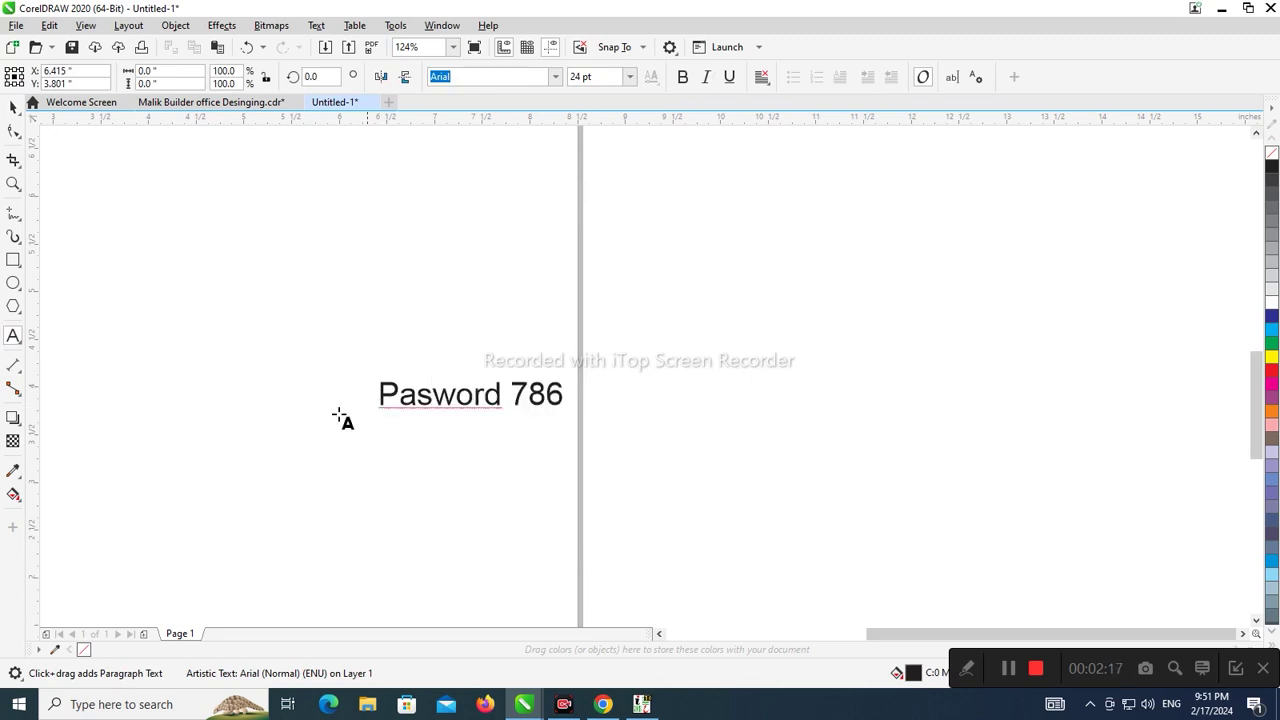
click(19, 110)
double_click(562, 395)
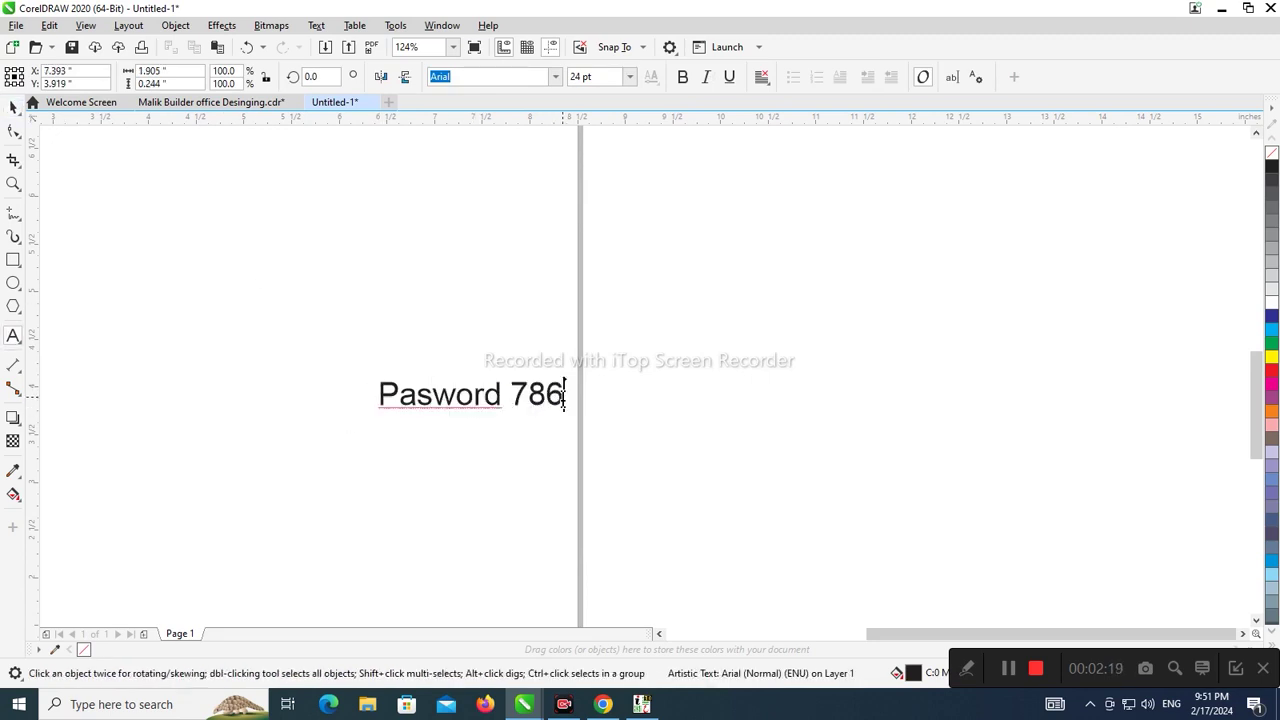
text(part 1)
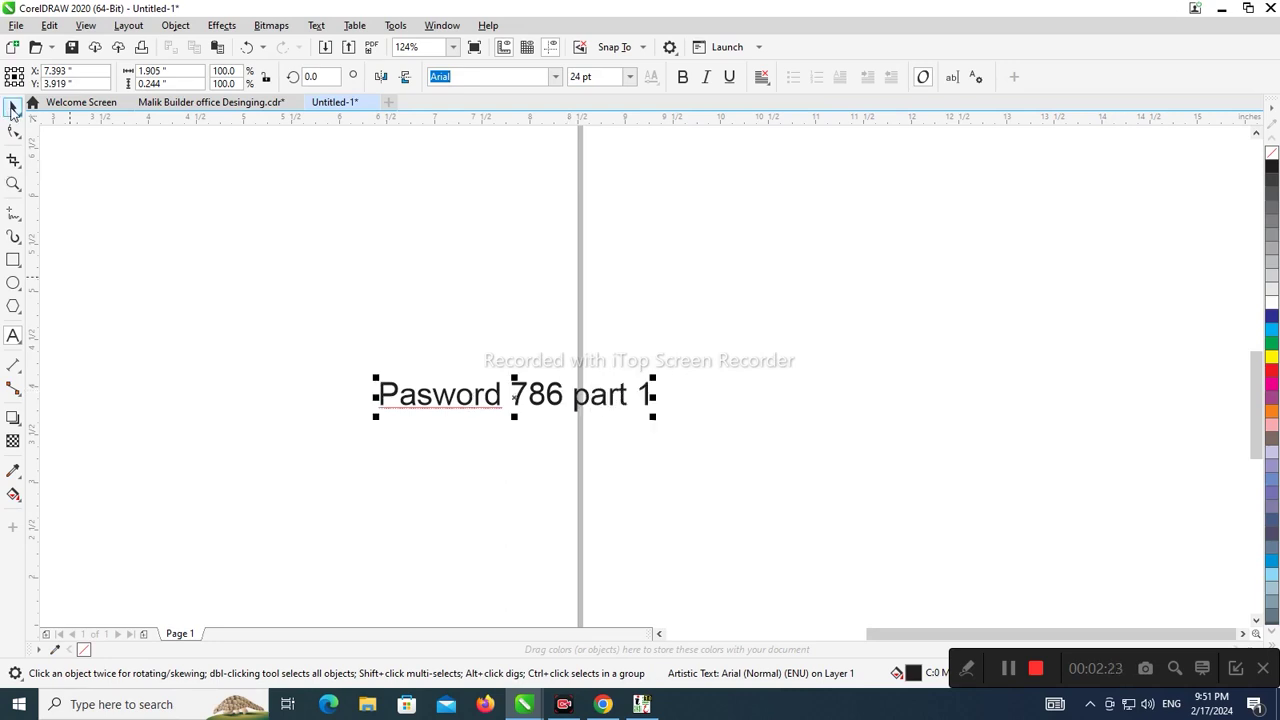
key(Delete)
scroll(408, 351, down, 2)
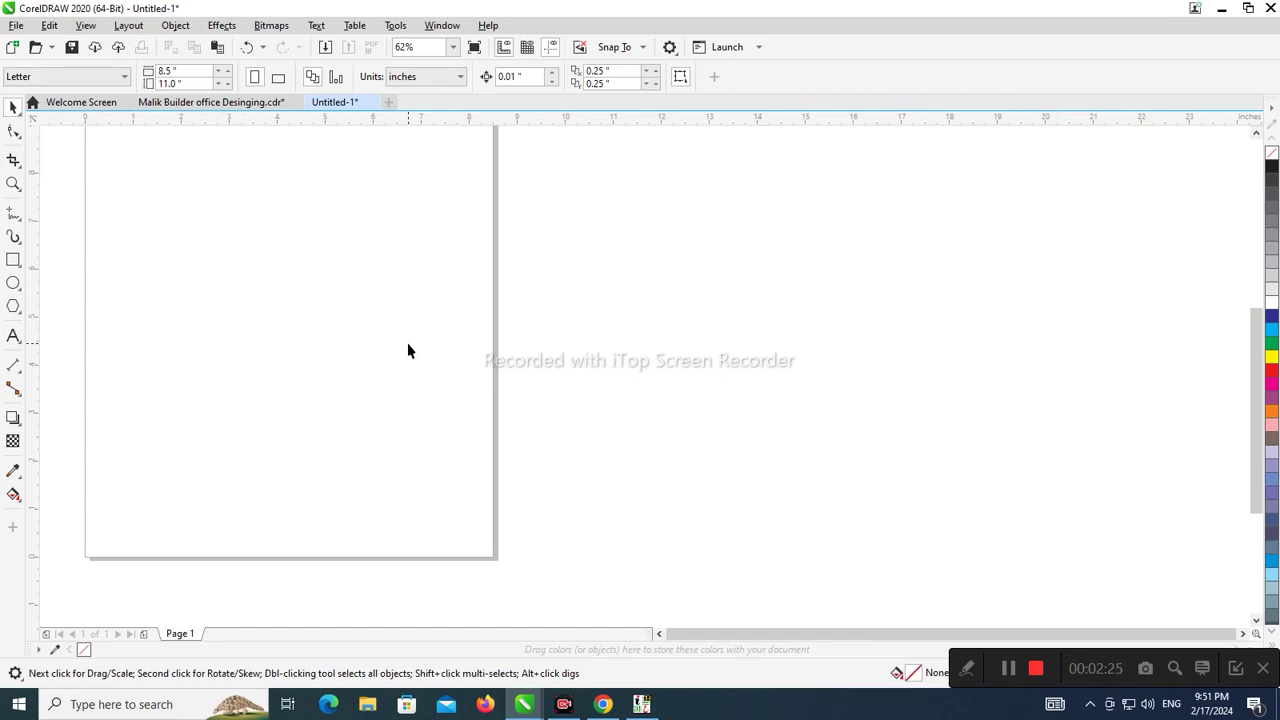
key(alt+f)
key(i)
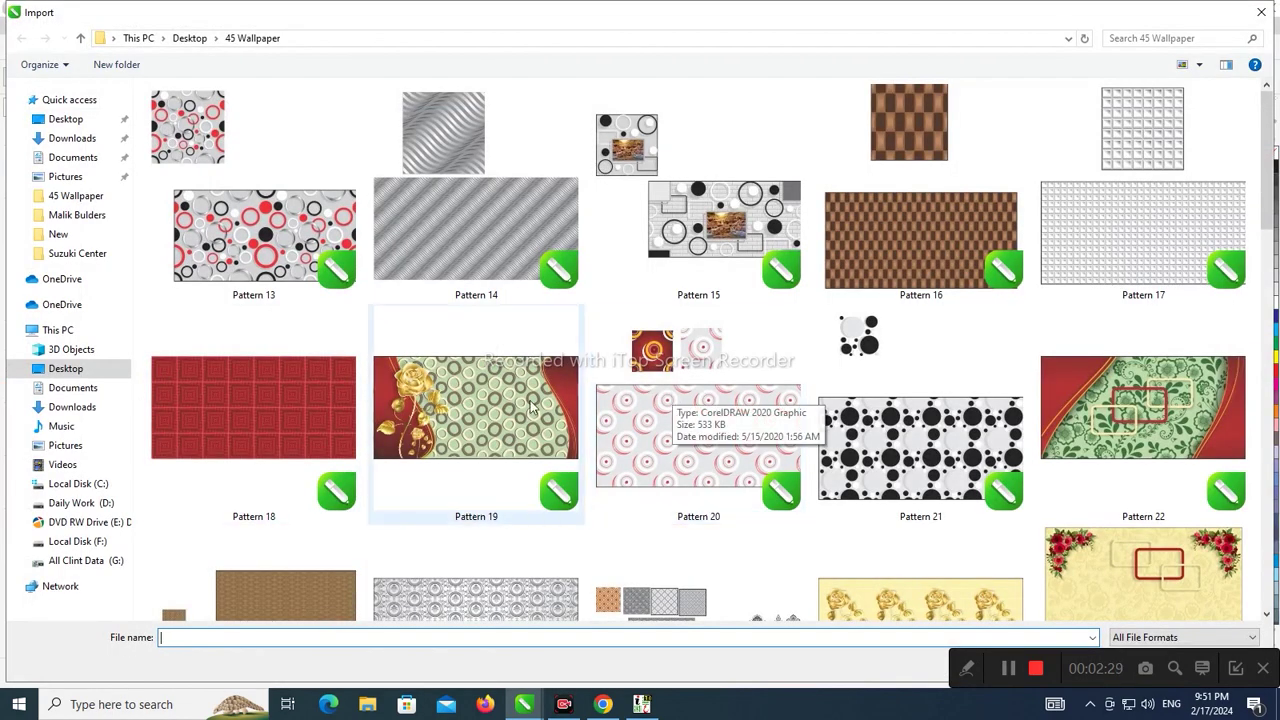
double_click(676, 410)
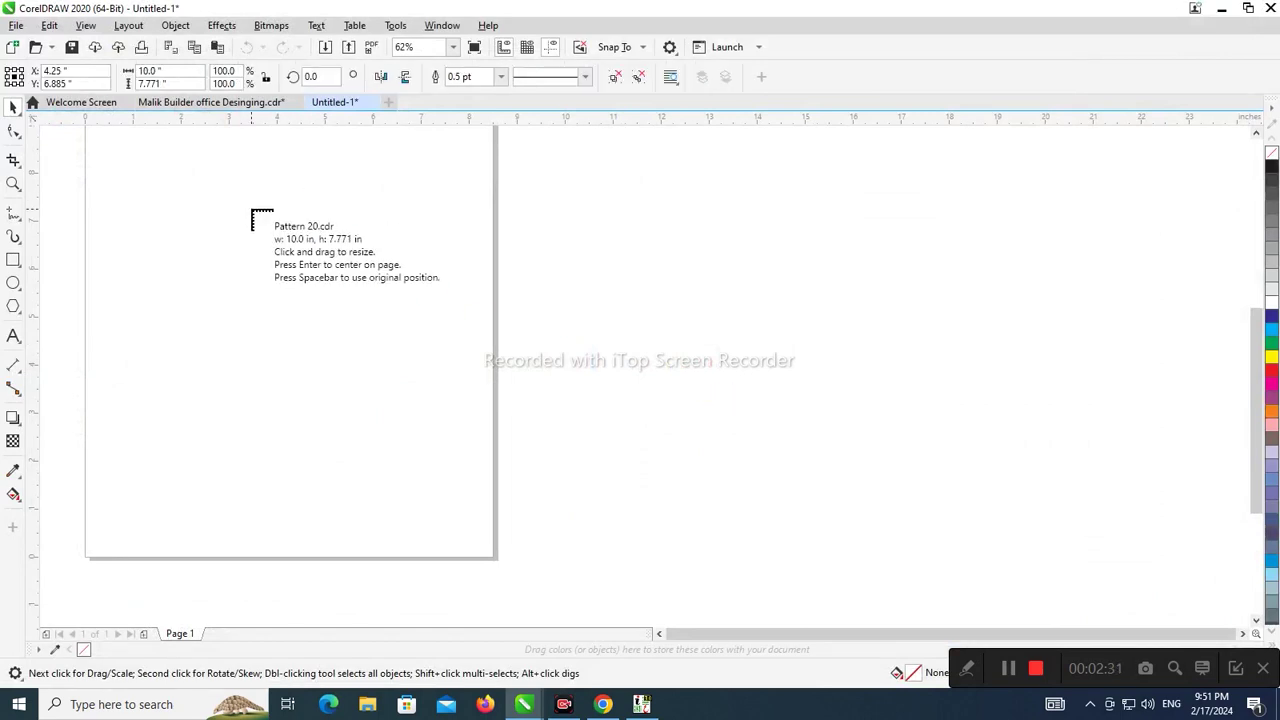
click(252, 208)
key(shift+F2)
click(298, 288)
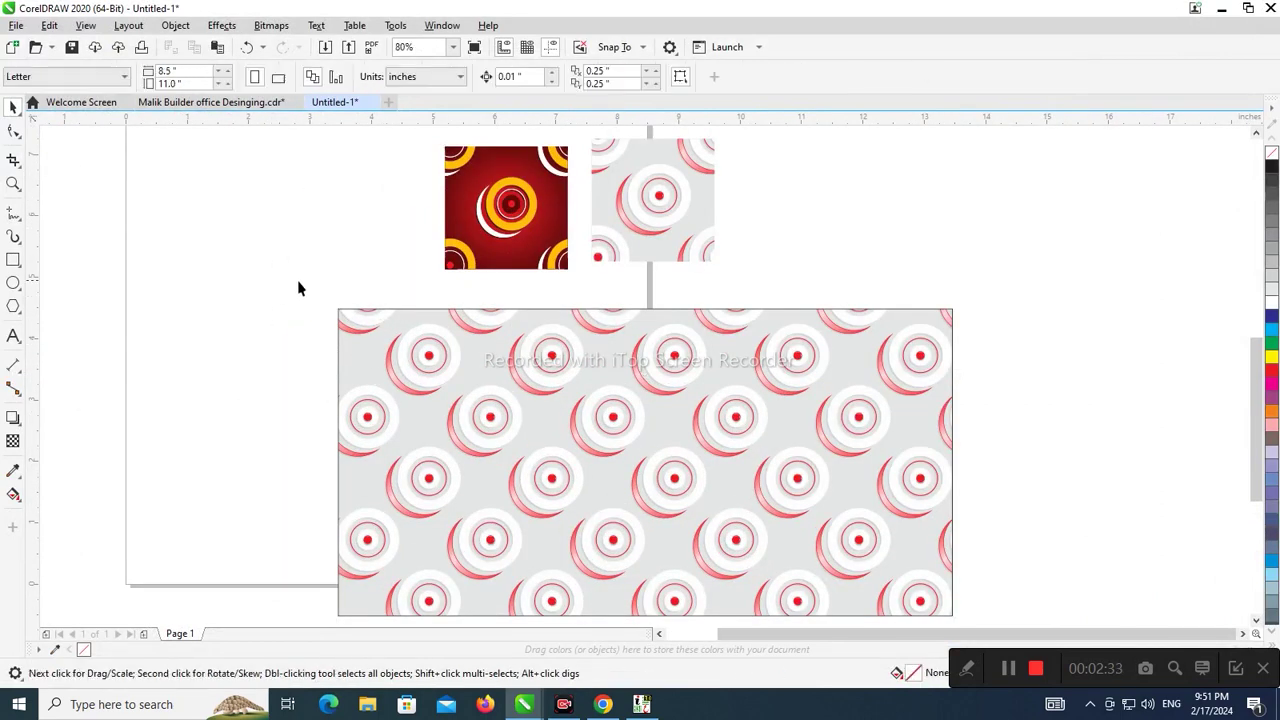
click(441, 254)
key(shift+F2)
key(Escape)
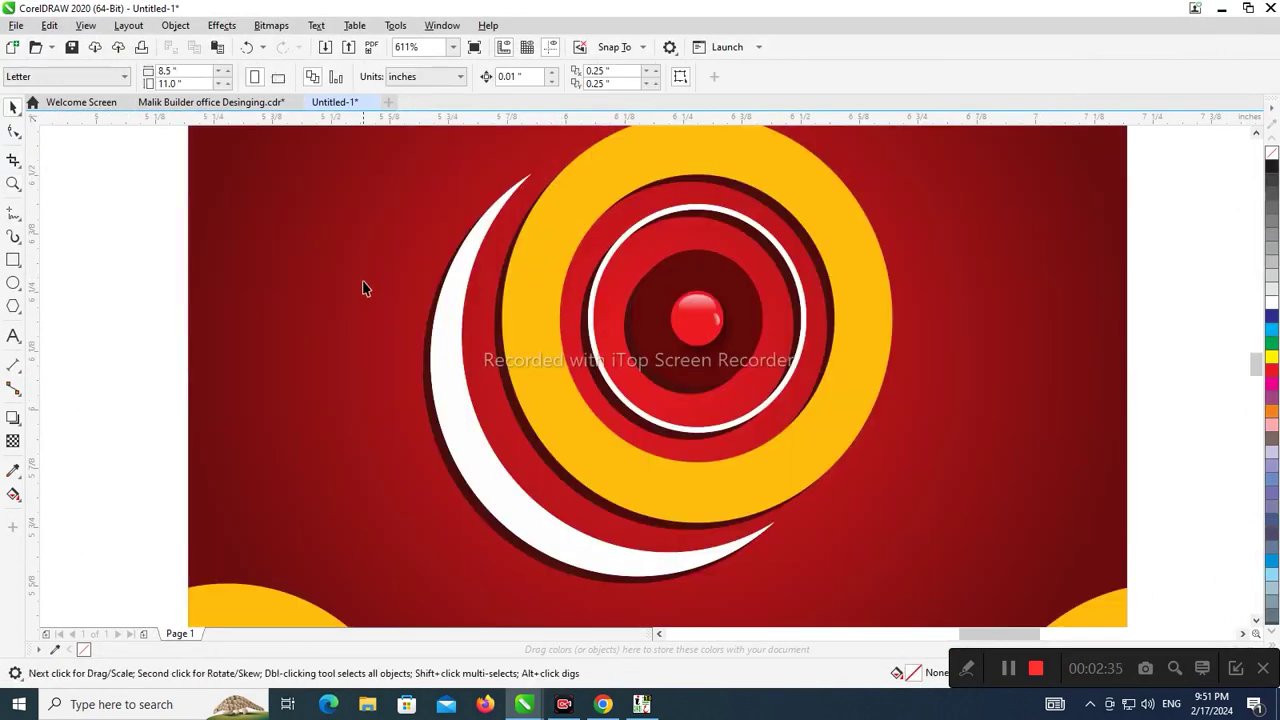
scroll(364, 288, down, 3)
key(z)
drag(400, 243, 680, 400)
scroll(619, 383, down, 1)
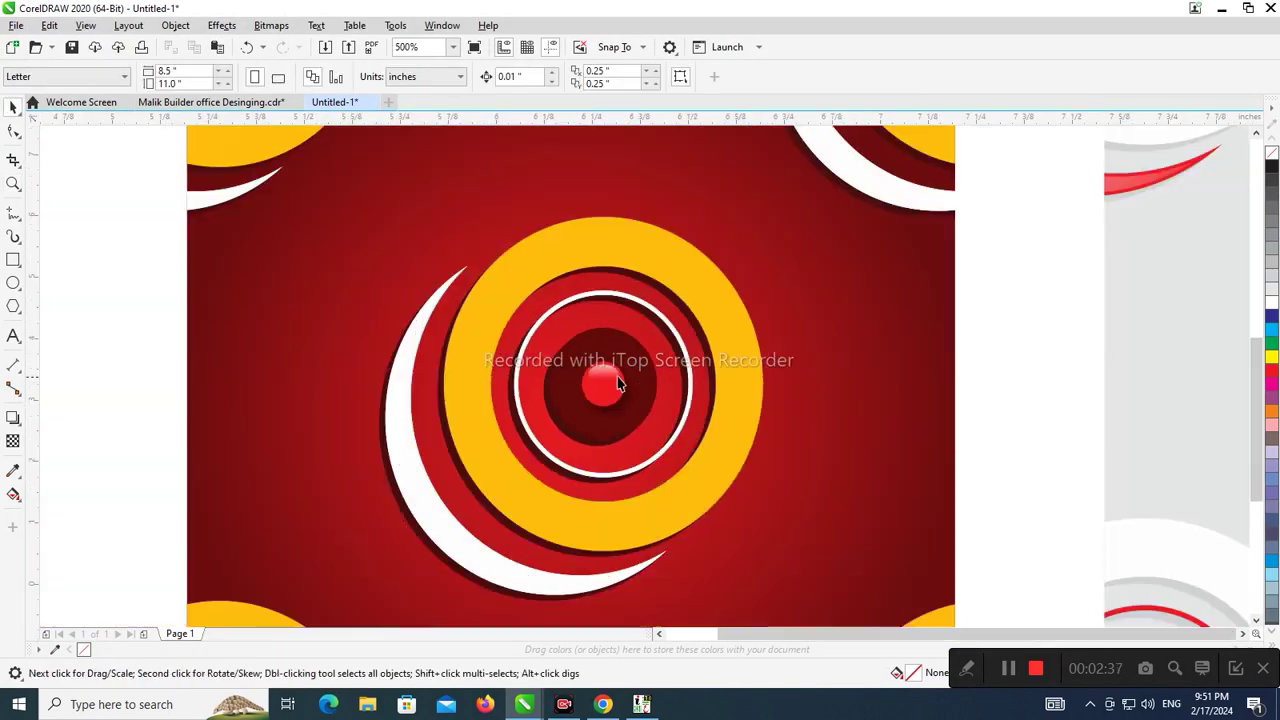
key(F4)
drag(878, 97, 723, 206)
key(shift+F2)
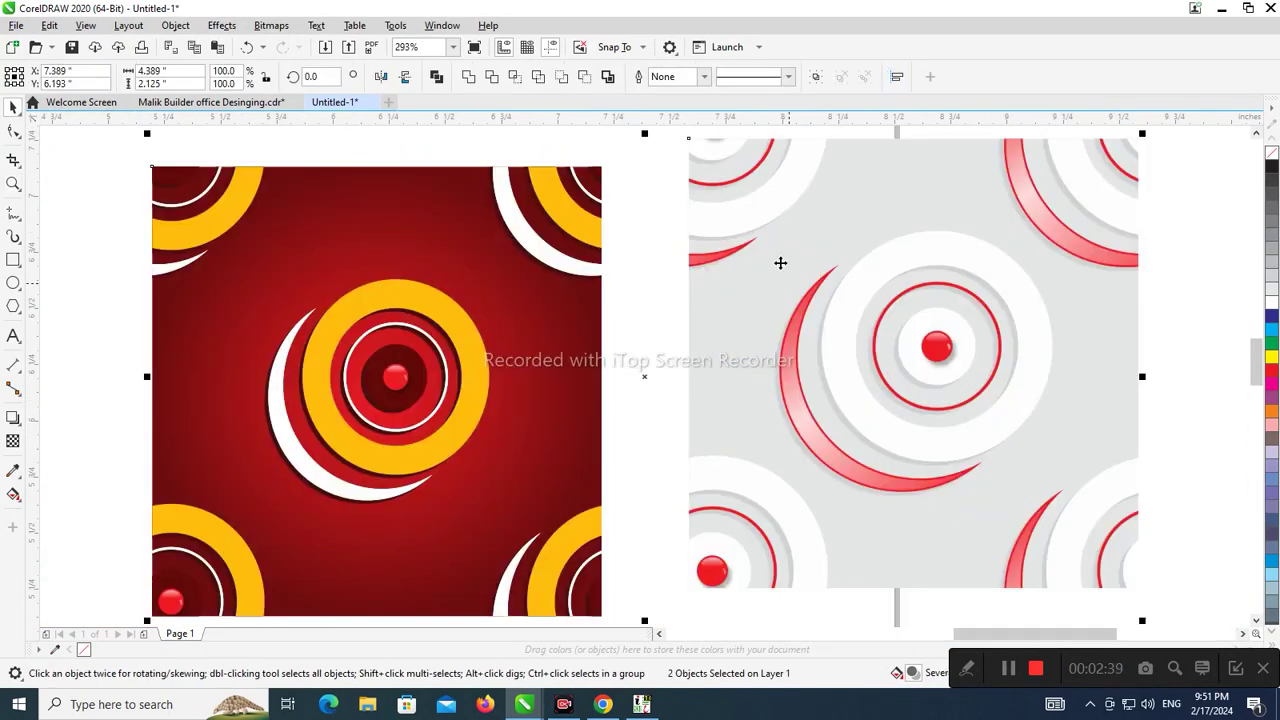
key(z)
scroll(957, 391, up, 2)
scroll(956, 392, up, 1)
key(space)
key(shift+F2)
scroll(842, 377, down, 3)
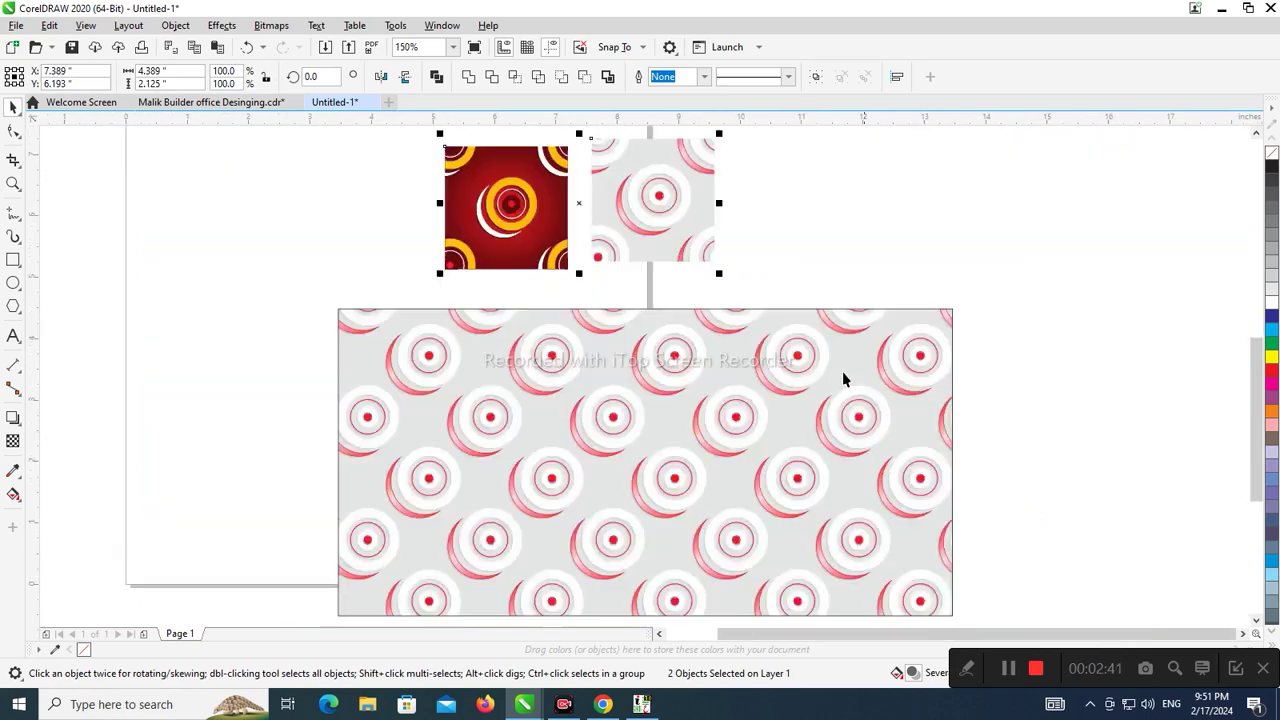
key(Delete)
click(694, 391)
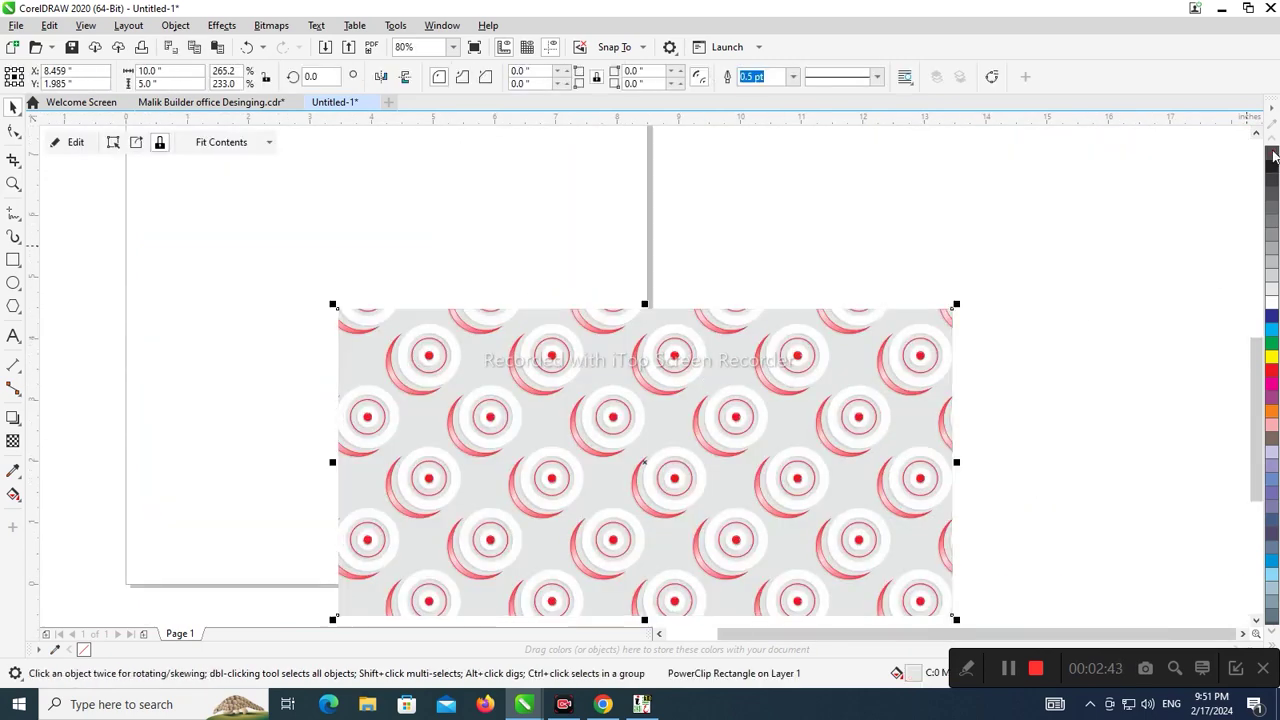
key(shift+F2)
scroll(902, 217, up, 2)
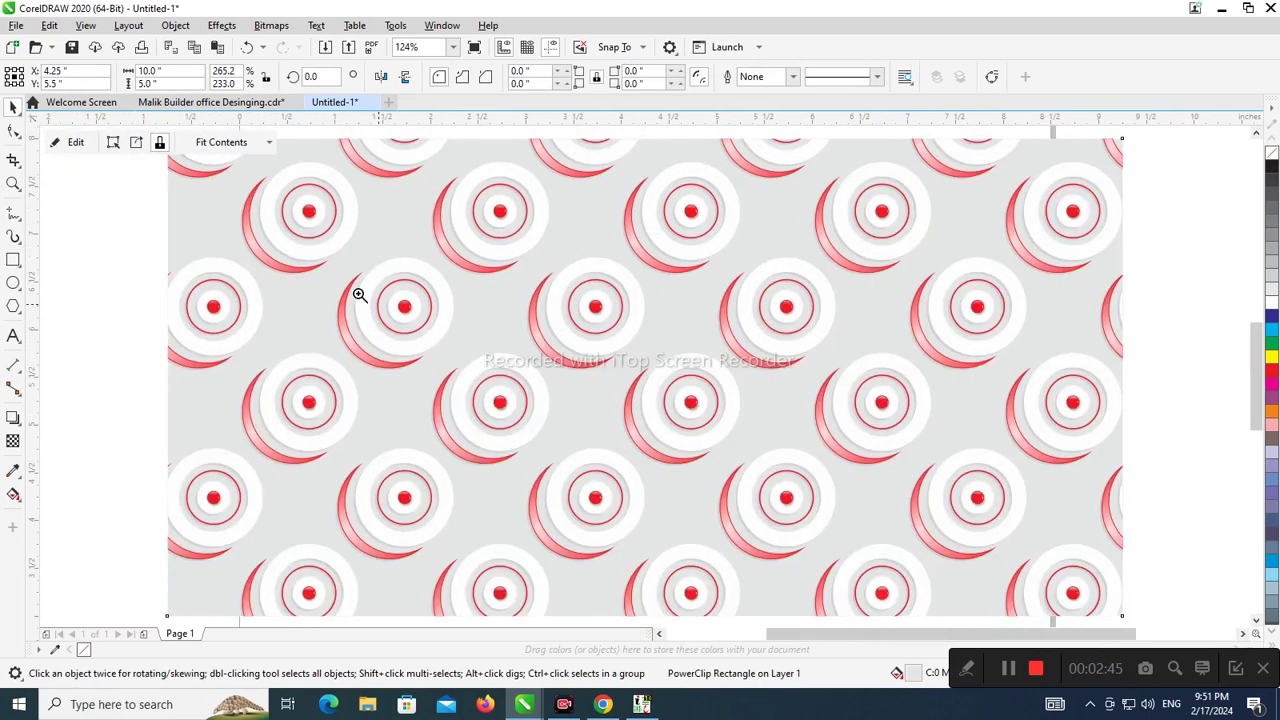
key(z)
drag(305, 244, 489, 378)
scroll(602, 356, up, 2)
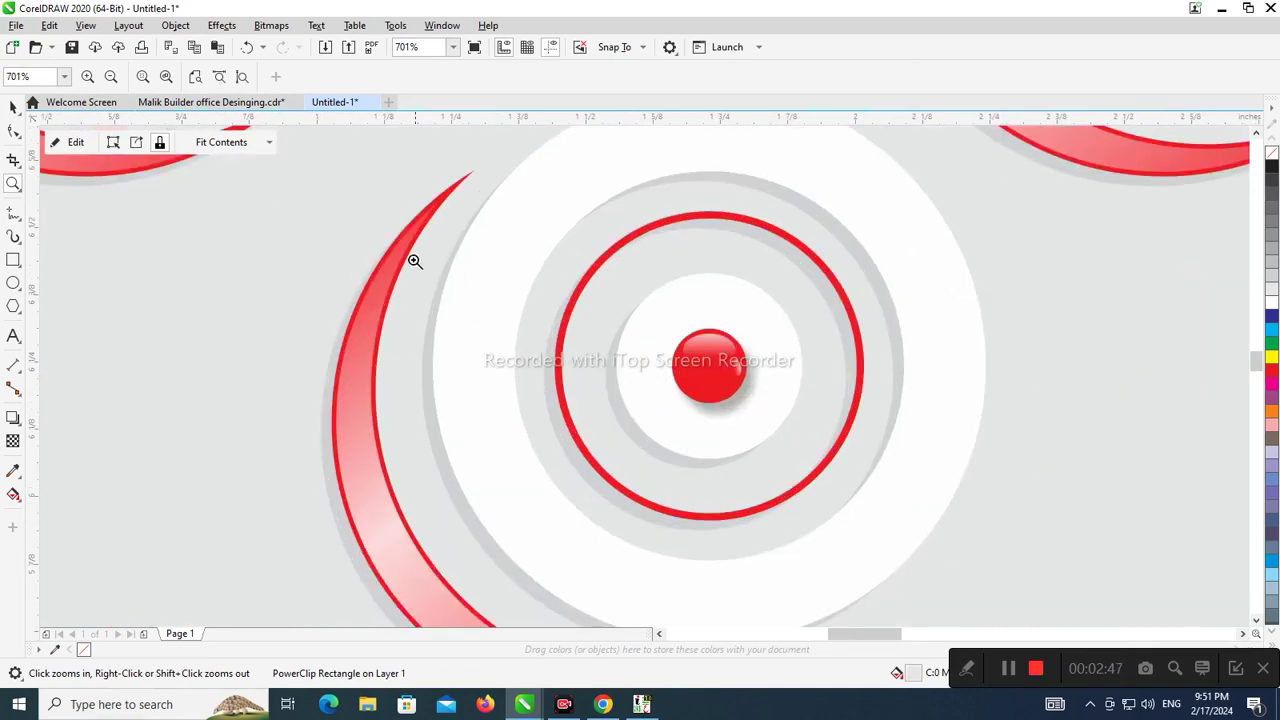
scroll(741, 366, up, 4)
key(space)
key(F4)
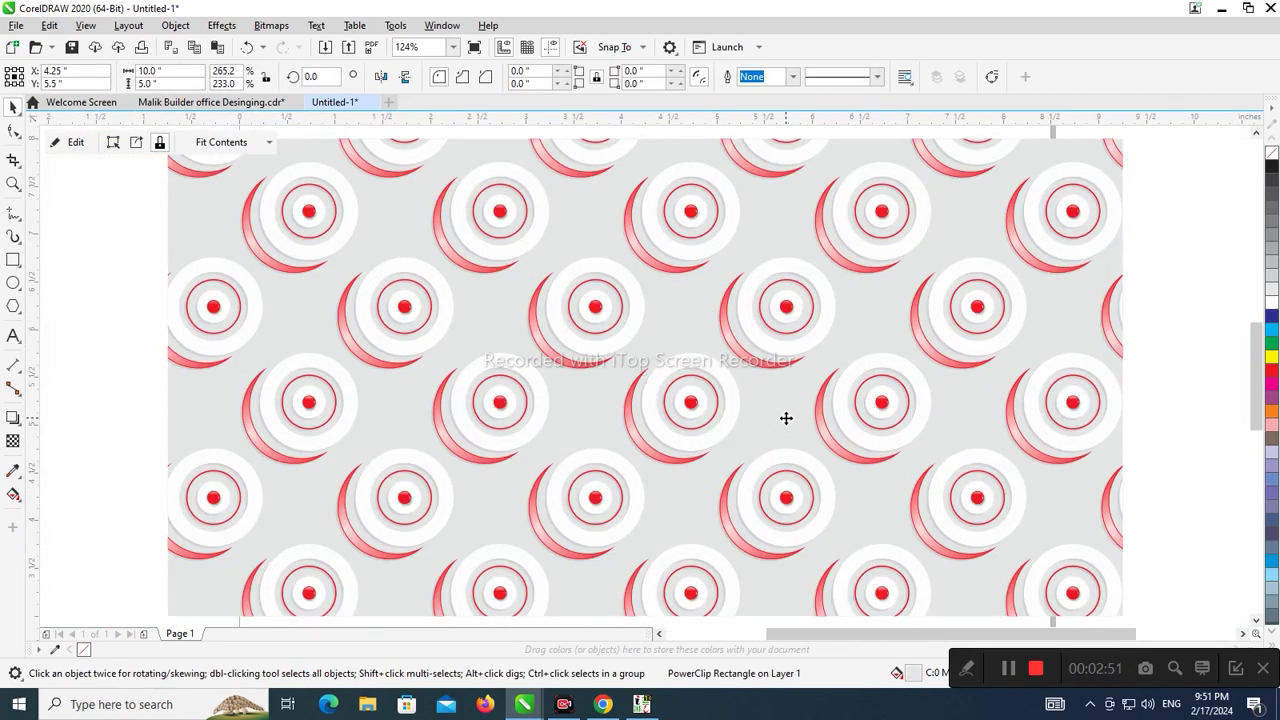
key(Delete)
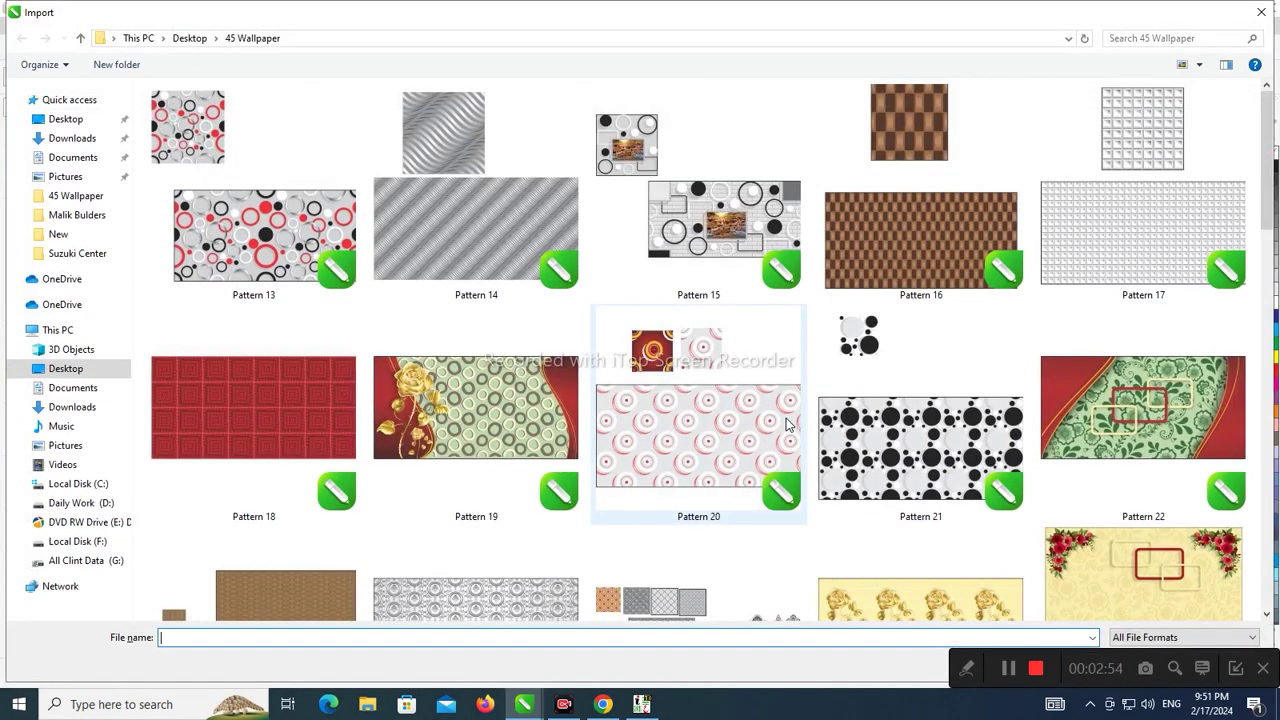
double_click(829, 404)
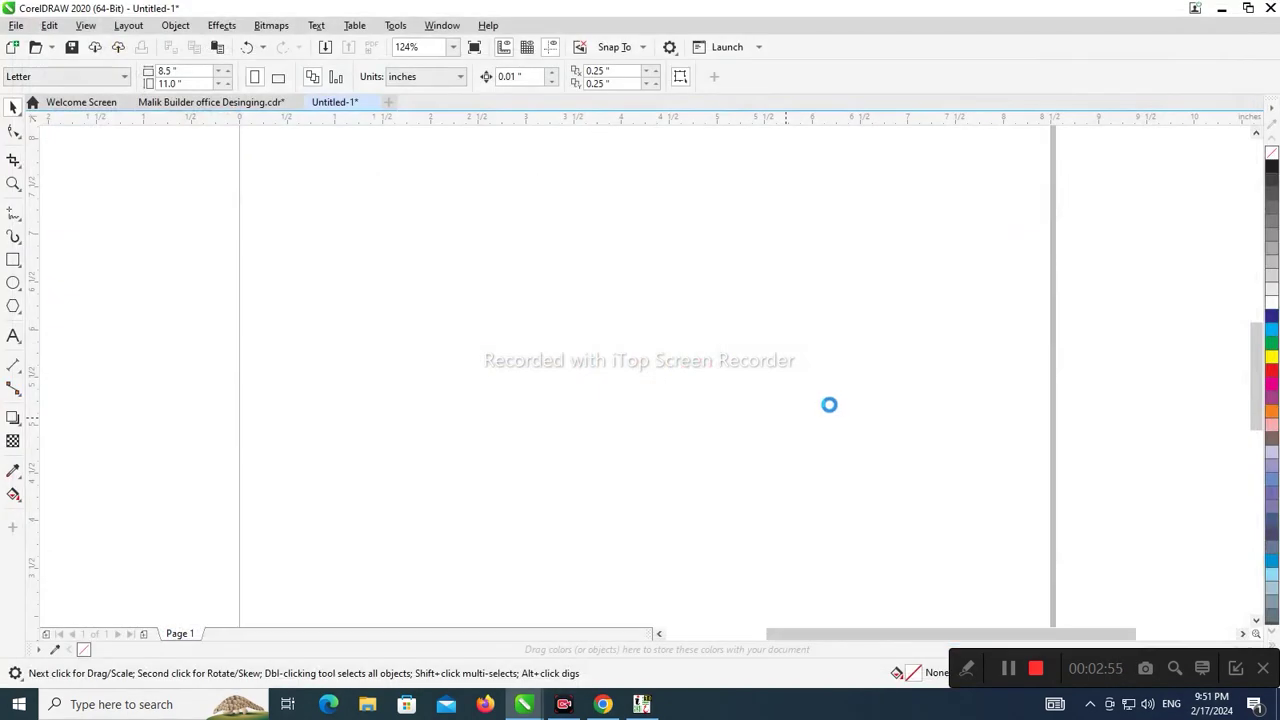
click(271, 198)
key(F4)
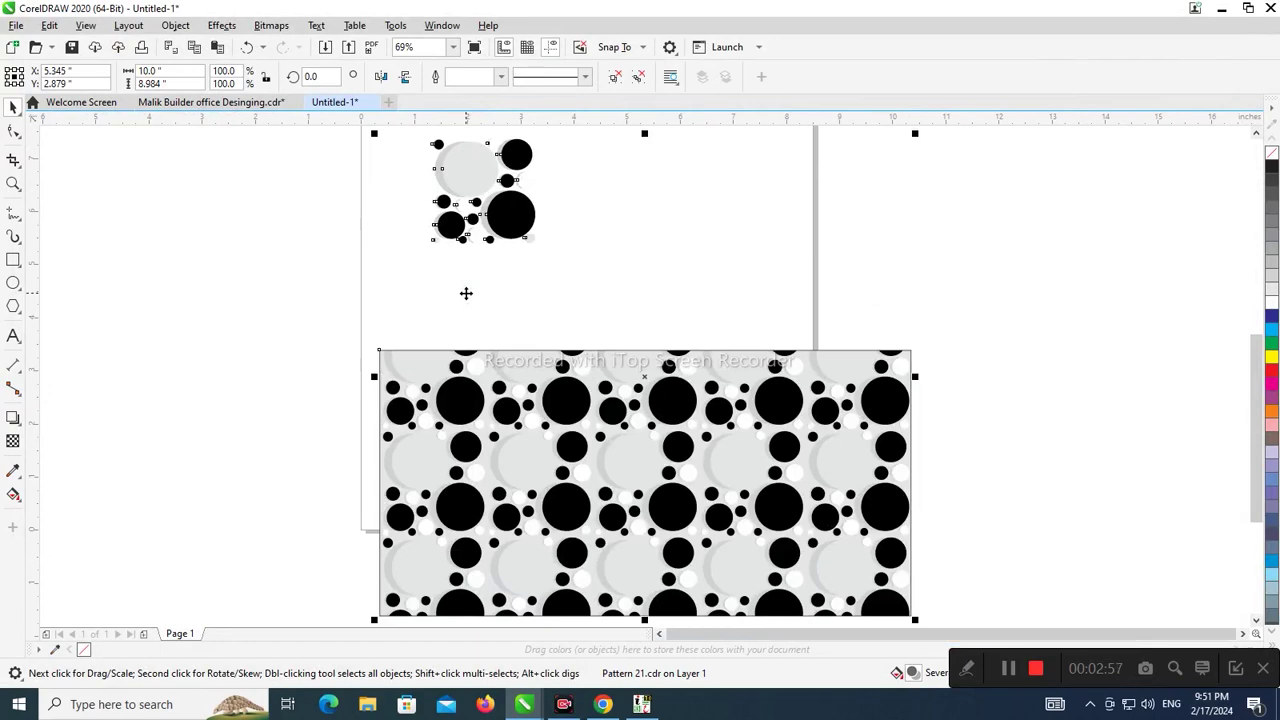
key(Tab)
key(Delete)
key(Tab)
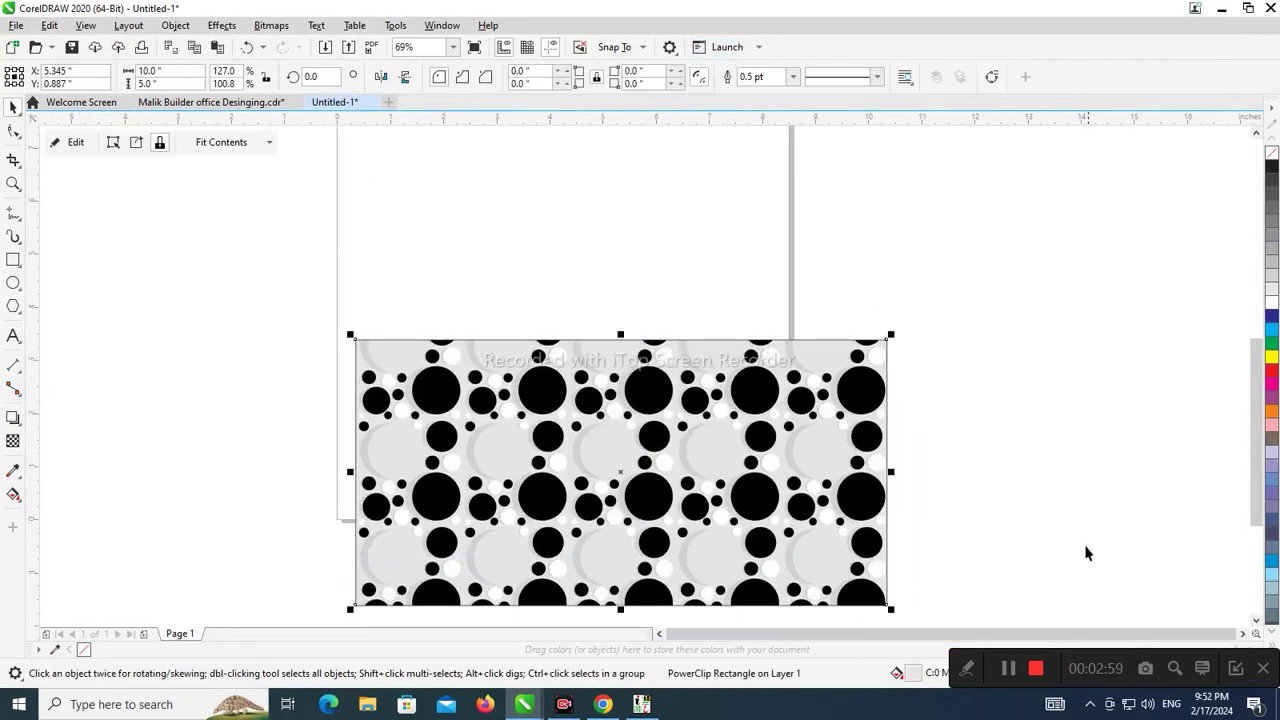
key(shift+F2)
key(z)
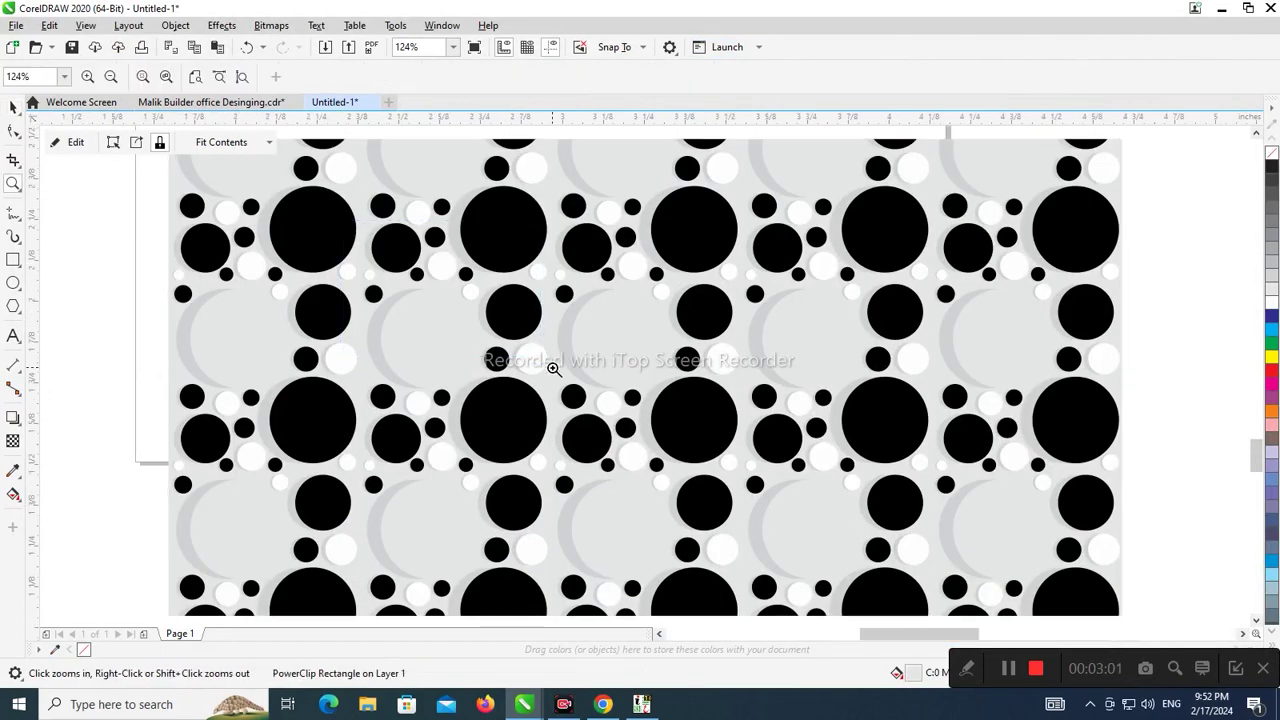
click(554, 369)
drag(414, 294, 703, 434)
key(space)
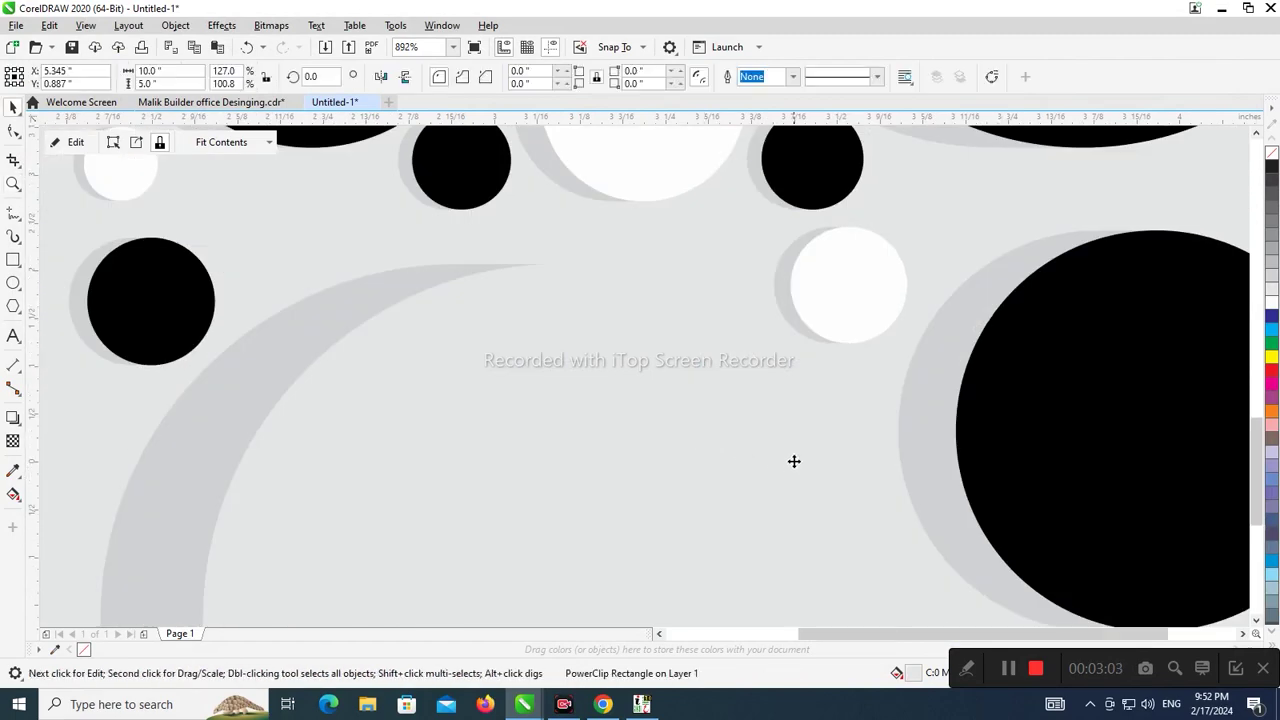
key(shift+F2)
key(Delete)
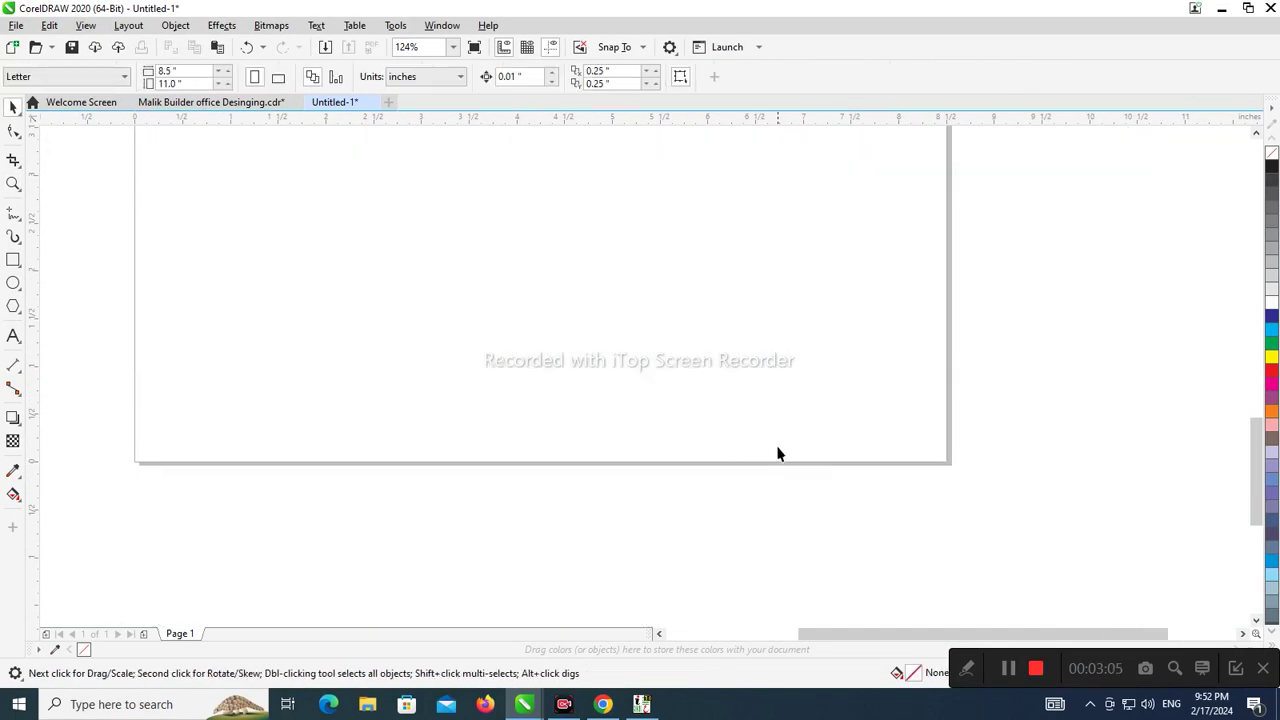
key(z)
scroll(508, 411, down, 3)
scroll(846, 226, up, 2)
Step: Clear the previous pattern and import Pattern 22 onto the page
key(space)
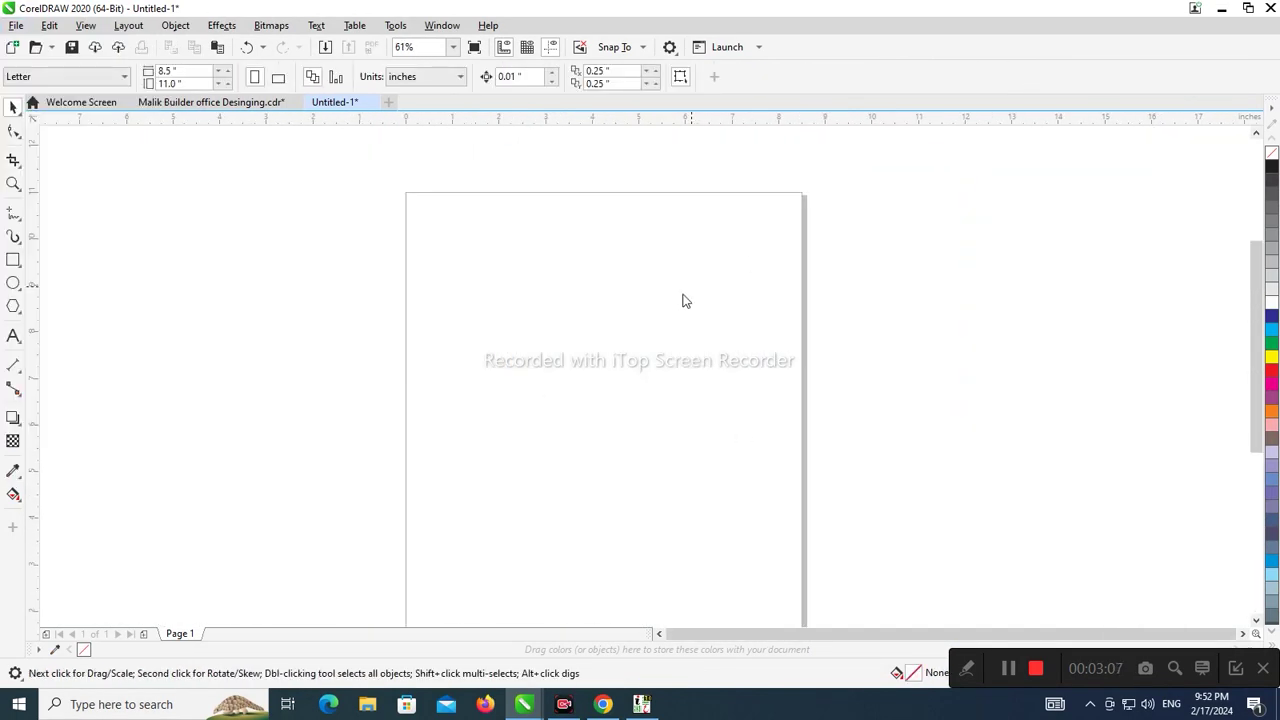
key(ctrl+i)
double_click(1143, 410)
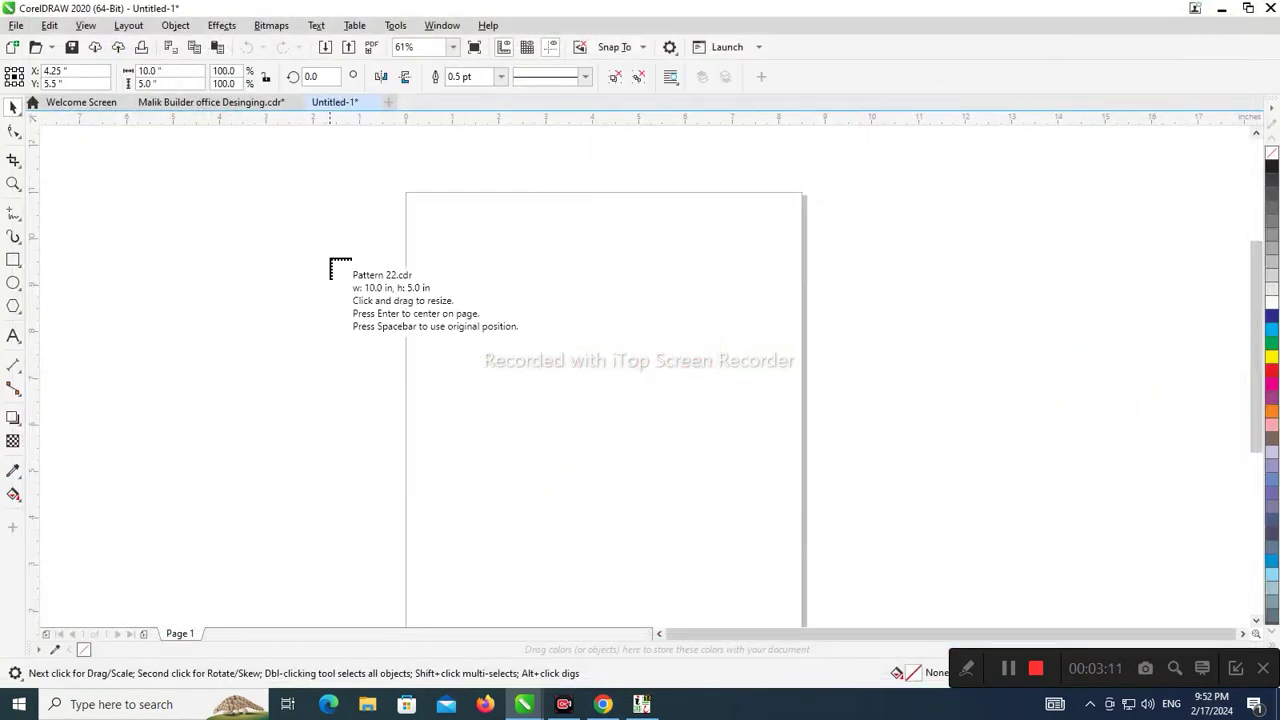
click(331, 260)
Step: Zoom in on Pattern 22's overlapping frames, including the lower-left frame area, then zoom back out
key(shift+F2)
key(ctrl+u)
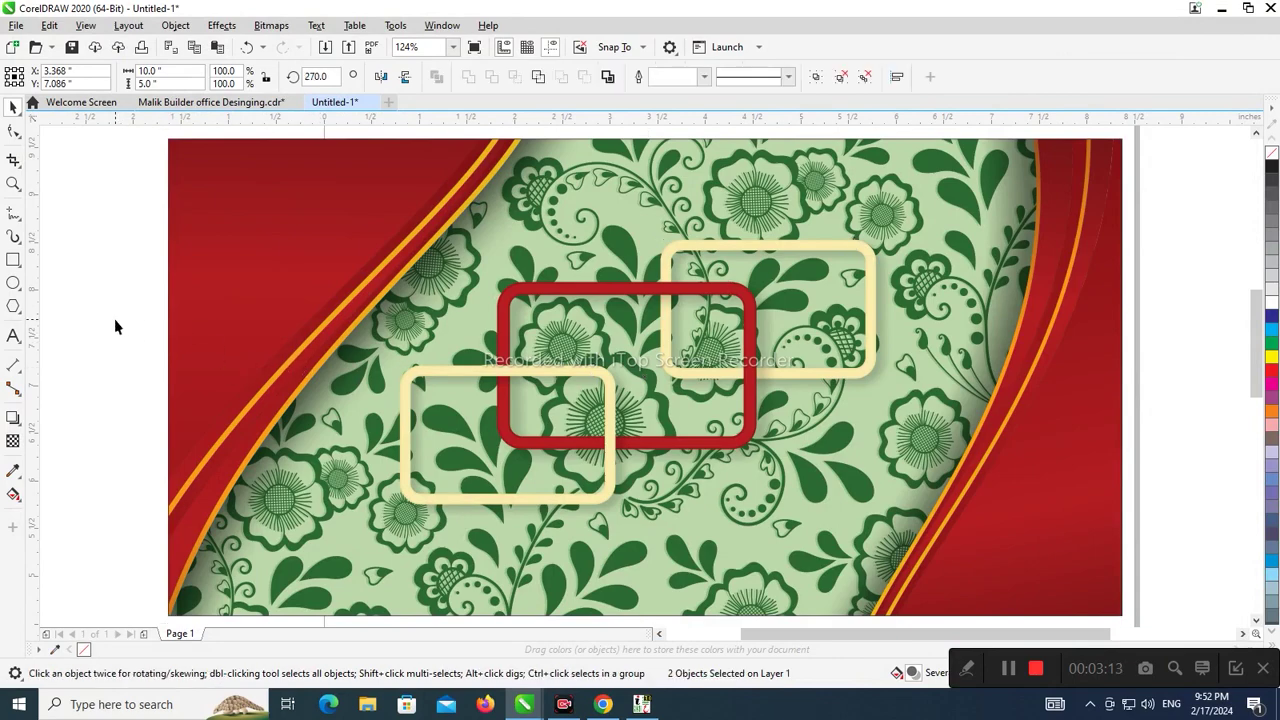
click(393, 225)
key(ctrl+z)
key(ctrl+z)
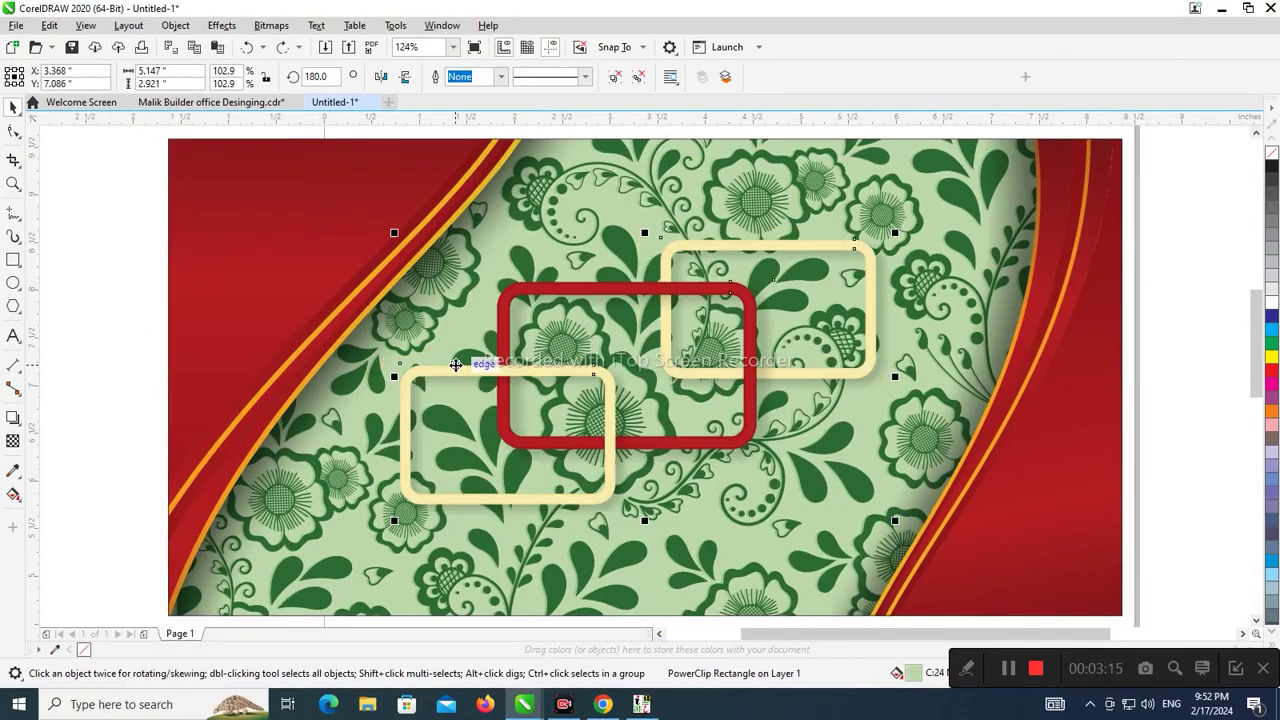
key(F2)
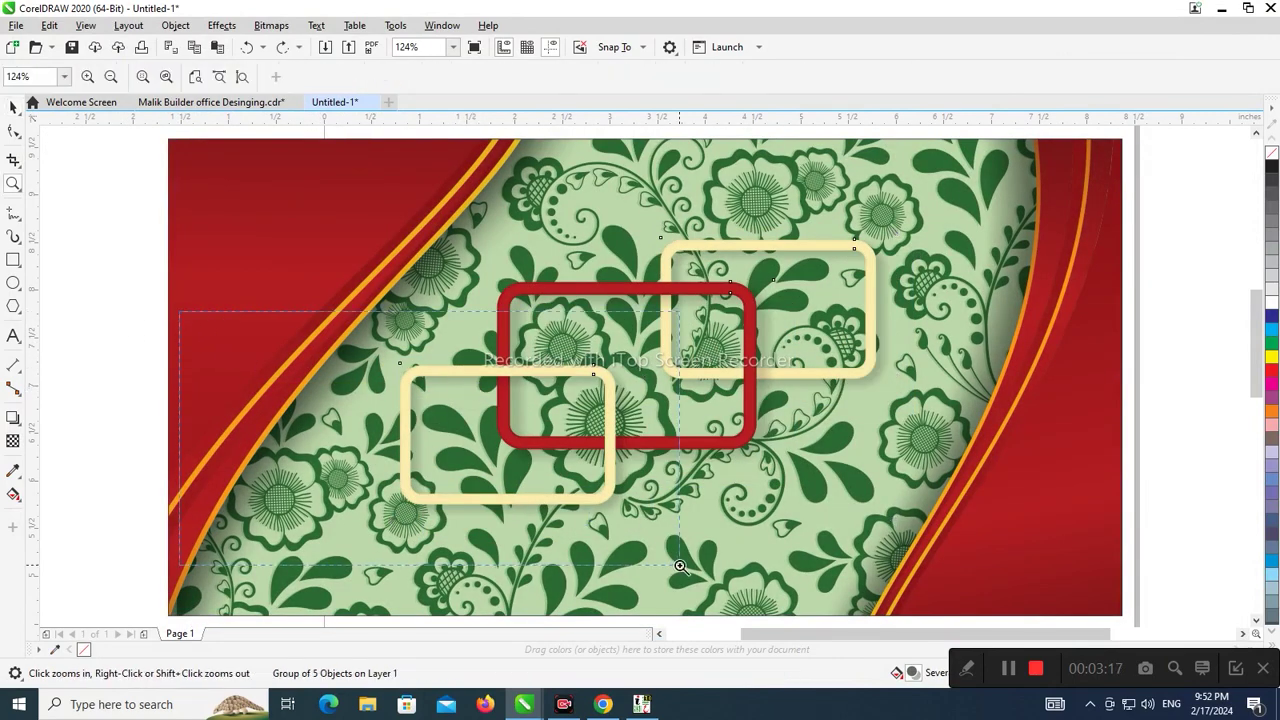
click(428, 438)
drag(625, 330, 656, 371)
key(F3)
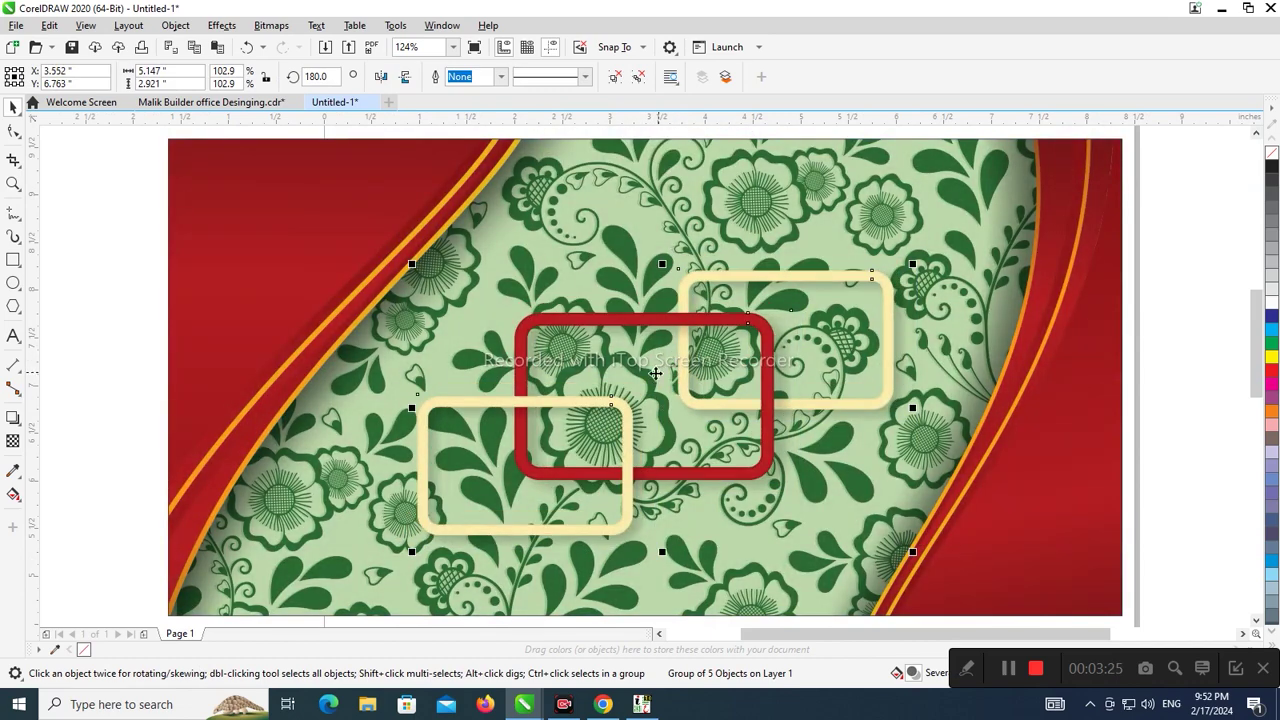
key(F3)
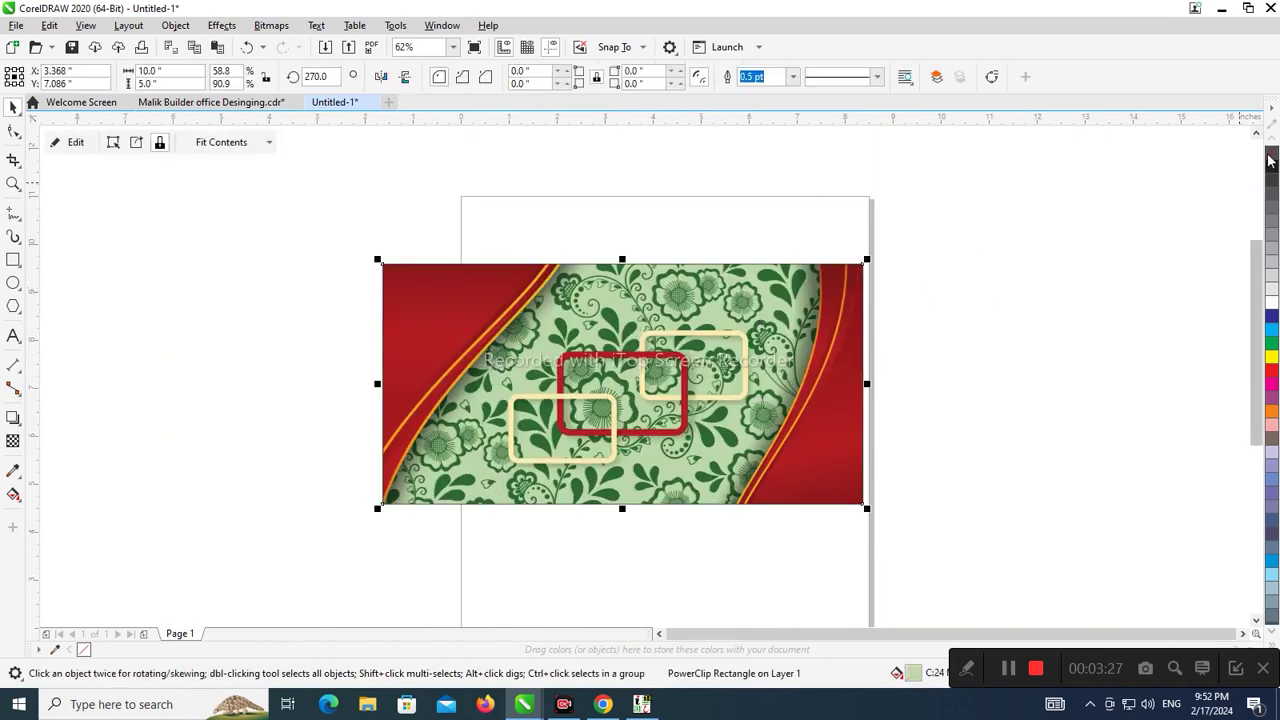
Step: Remove the pattern's outline, inspect the red frame corner and leaves, then delete Pattern 22
right_click(1271, 153)
key(shift+F2)
click(911, 400)
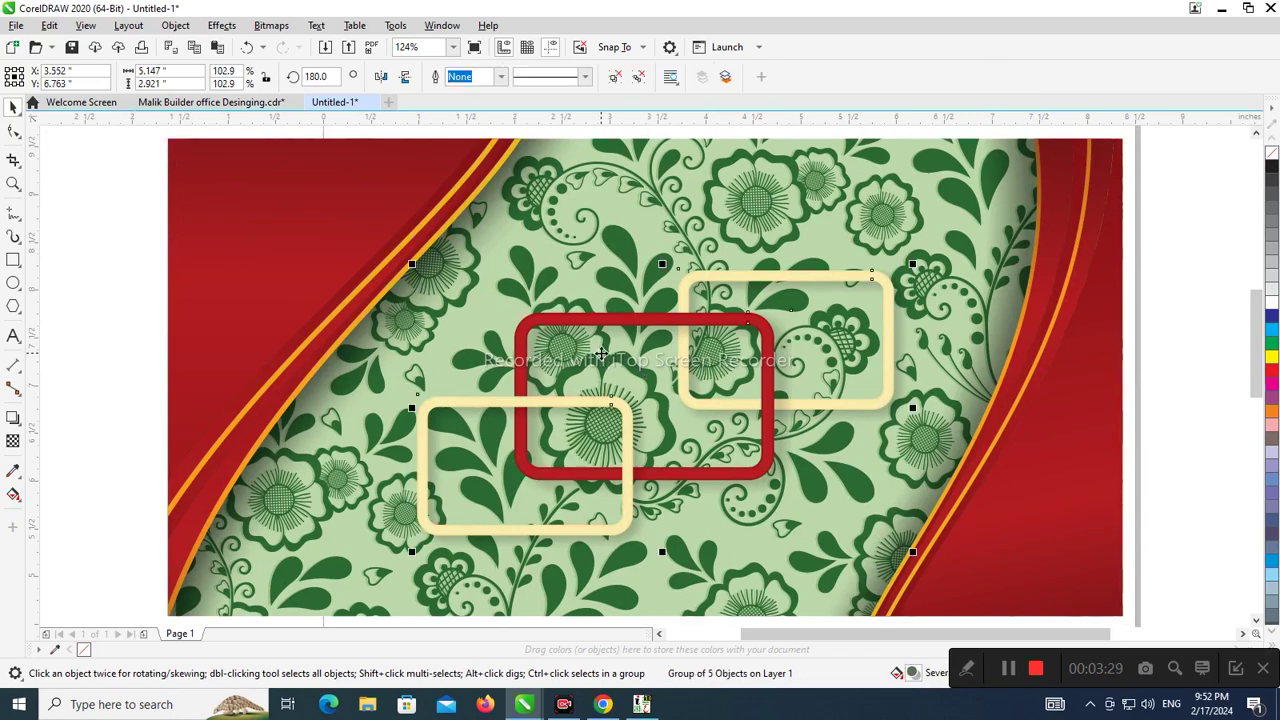
key(z)
drag(461, 293, 643, 362)
click(223, 386)
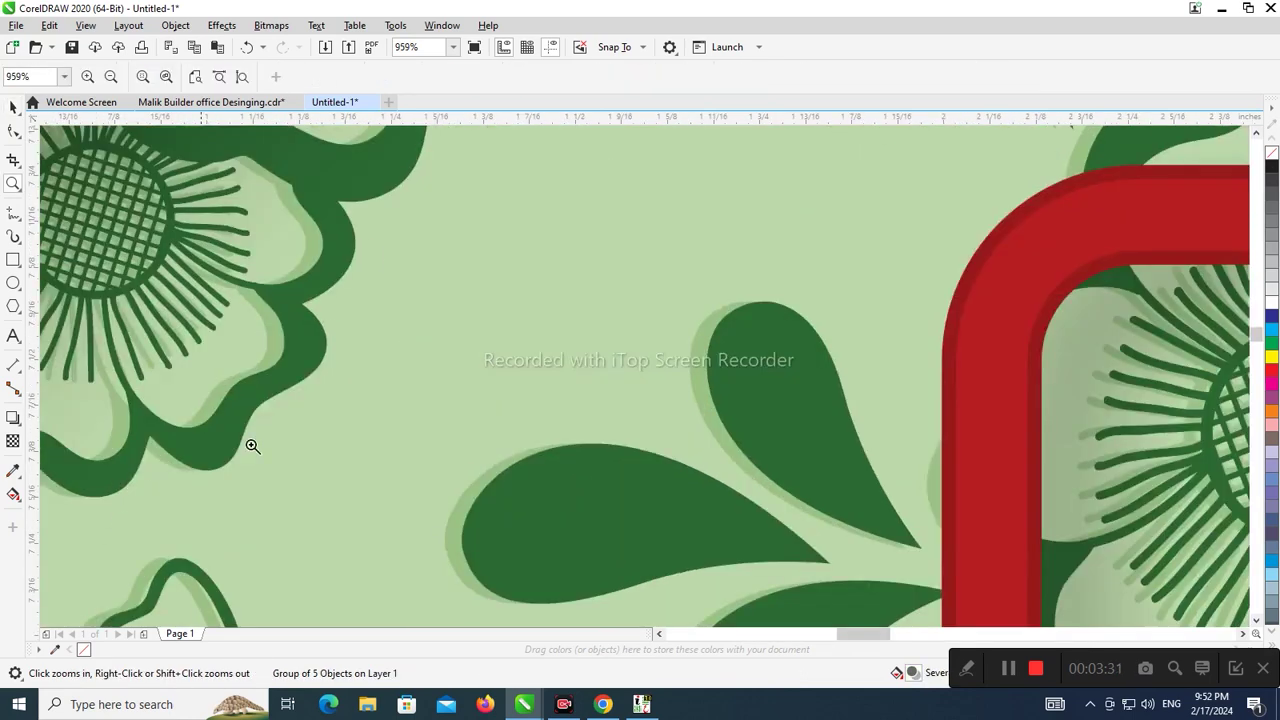
key(space)
click(398, 436)
scroll(398, 436, down, 7)
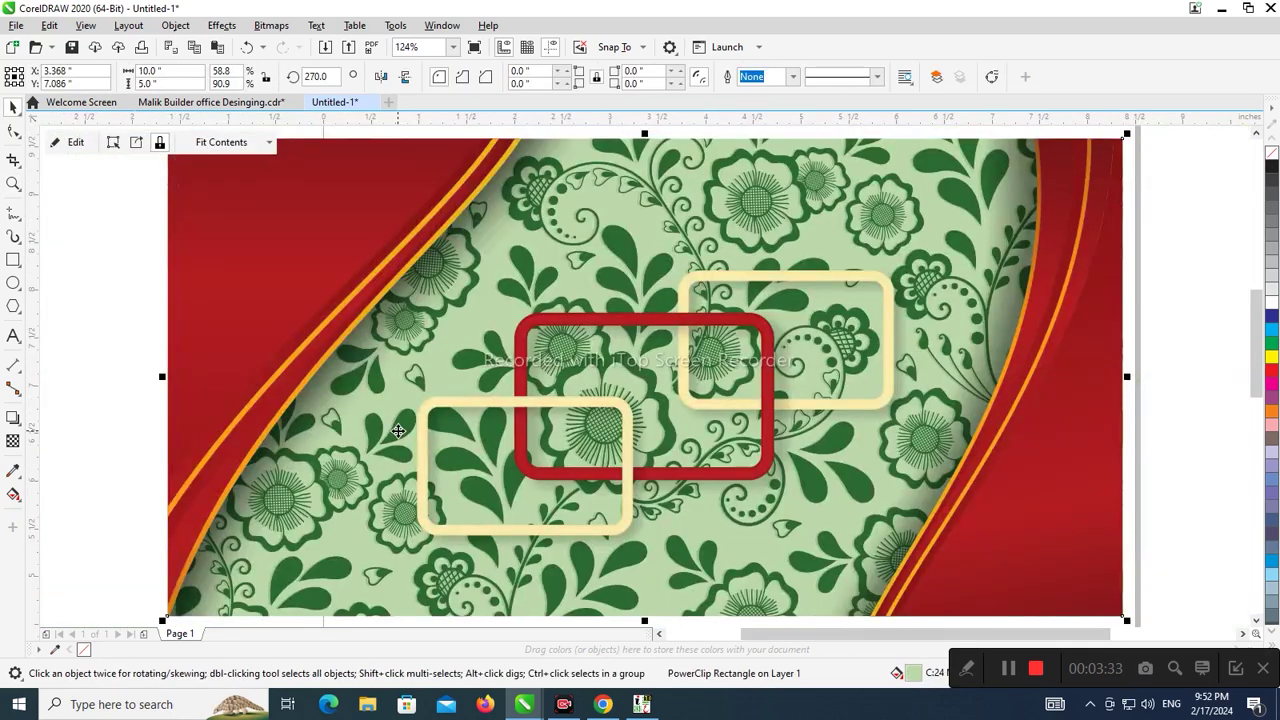
key(ctrl+a)
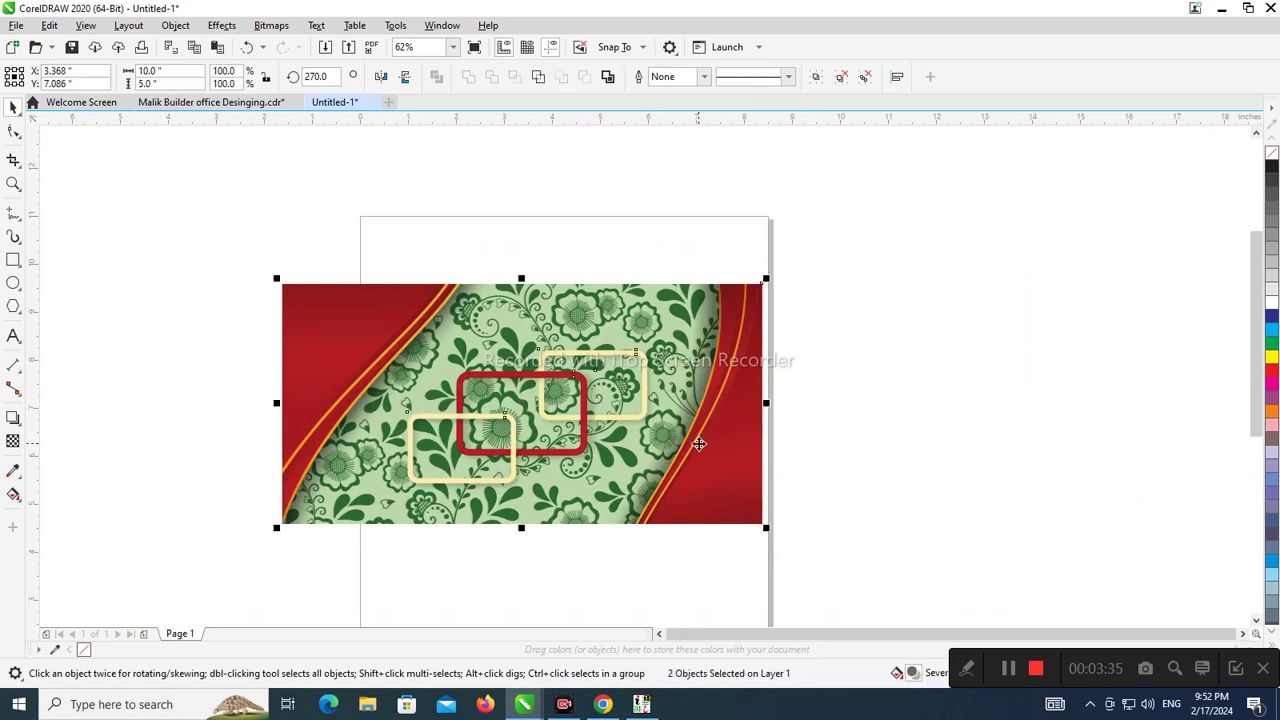
key(Delete)
key(alt+f)
Step: Import Pattern 23 from the 45 Wallpaper folder and place it on the page
key(Escape)
key(ctrl+i)
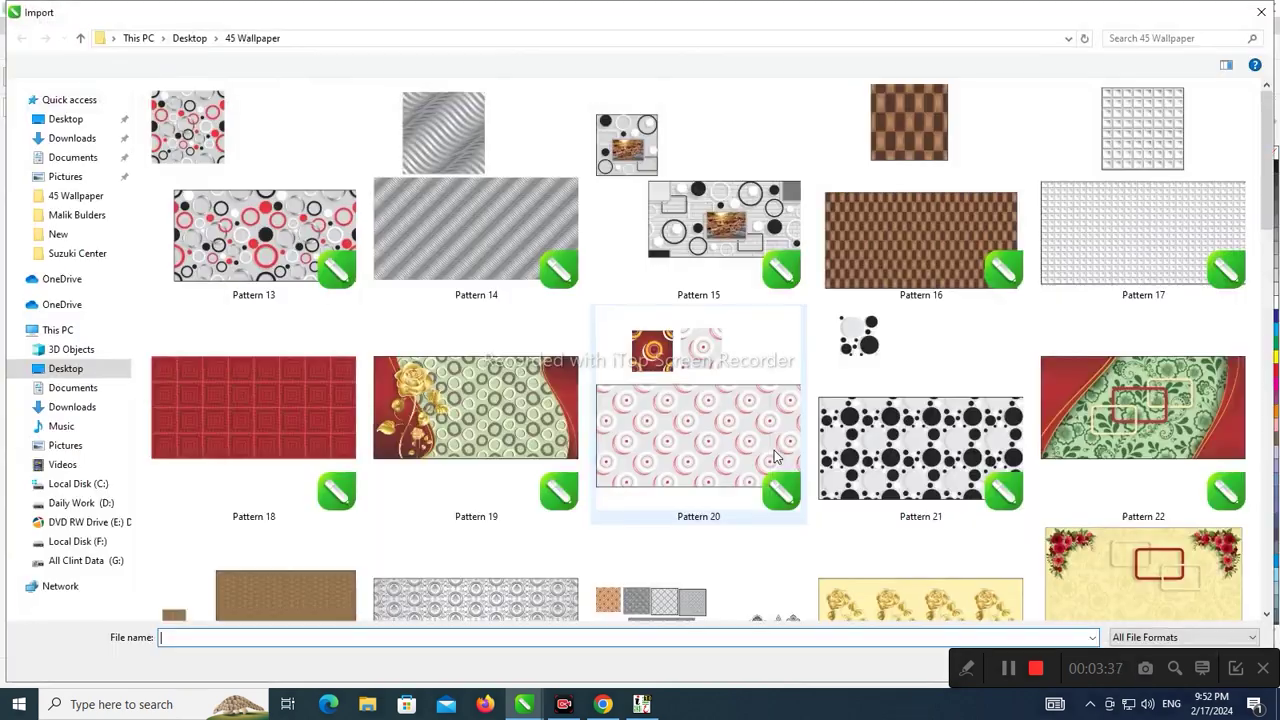
scroll(960, 445, down, 1)
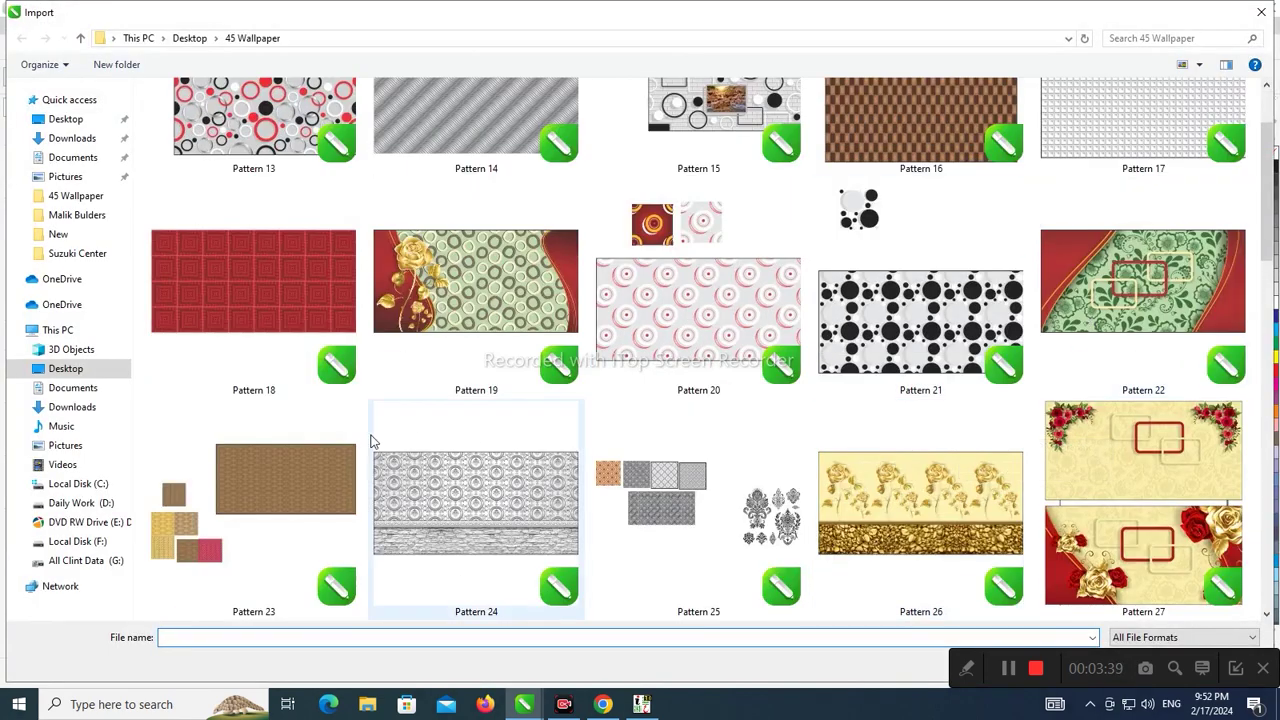
double_click(253, 470)
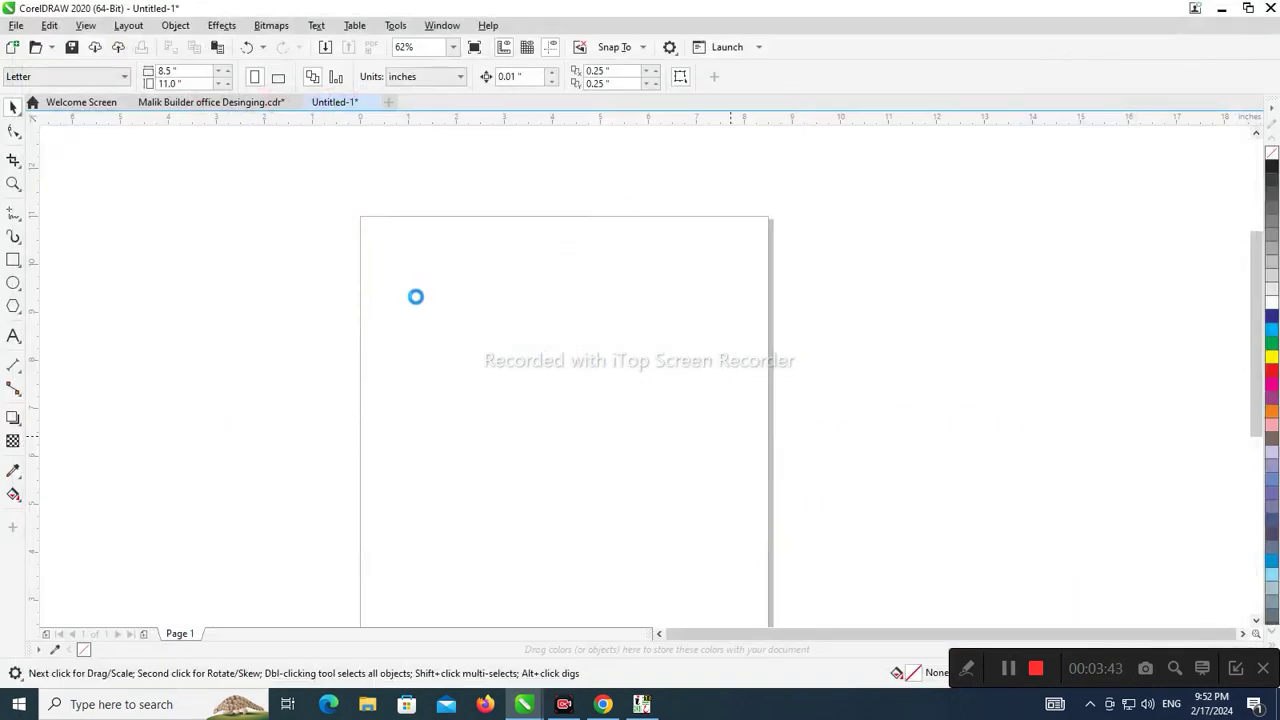
click(416, 297)
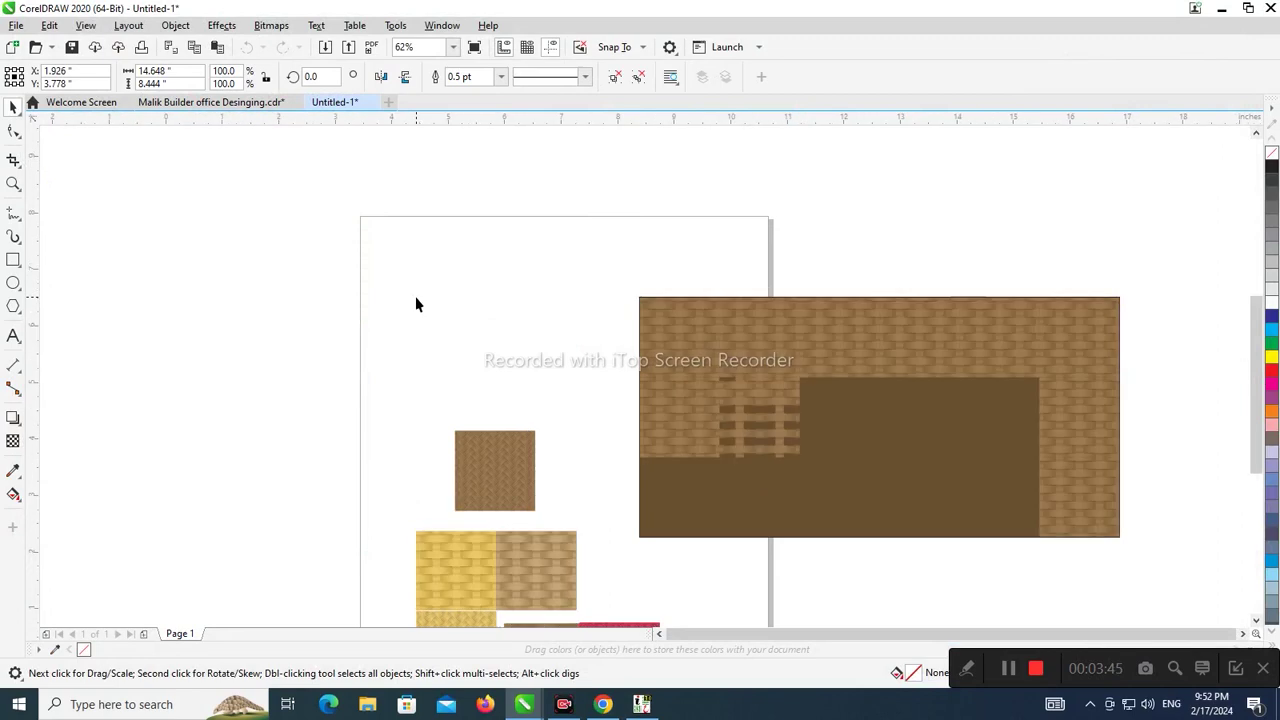
Step: Delete the large woven tile, leaving only the six small tiles
key(F4)
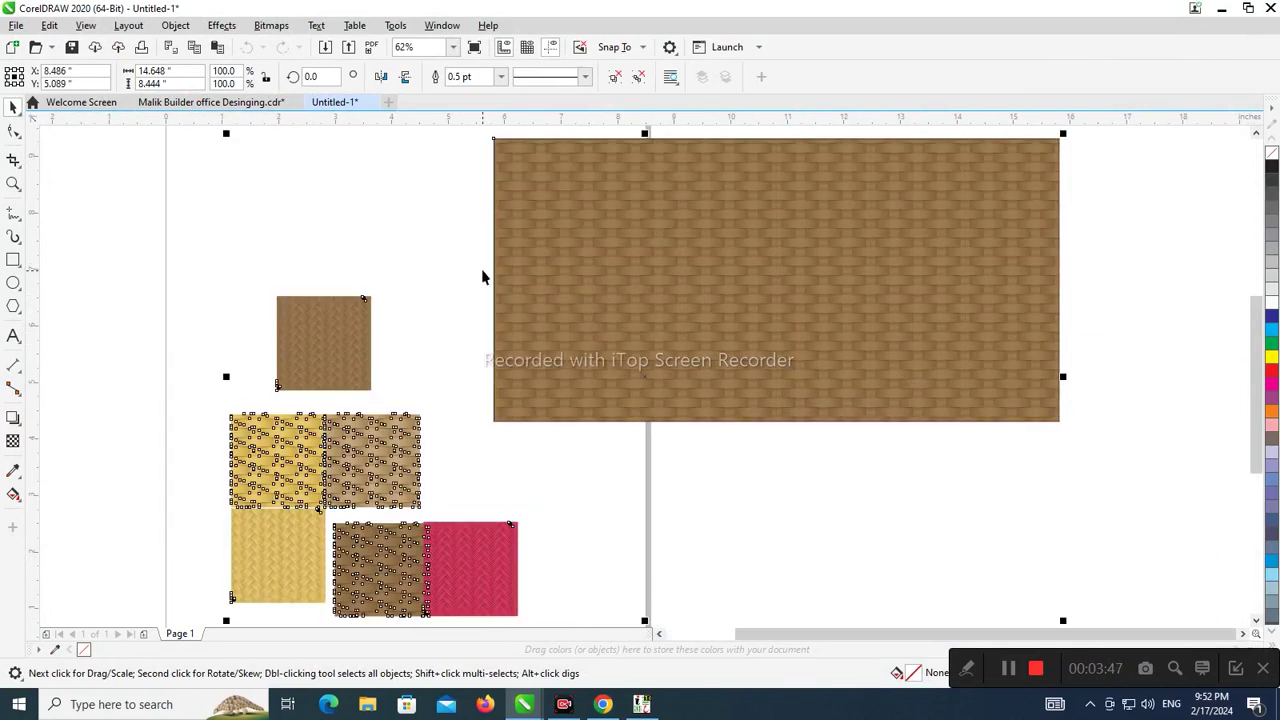
click(431, 319)
key(F3)
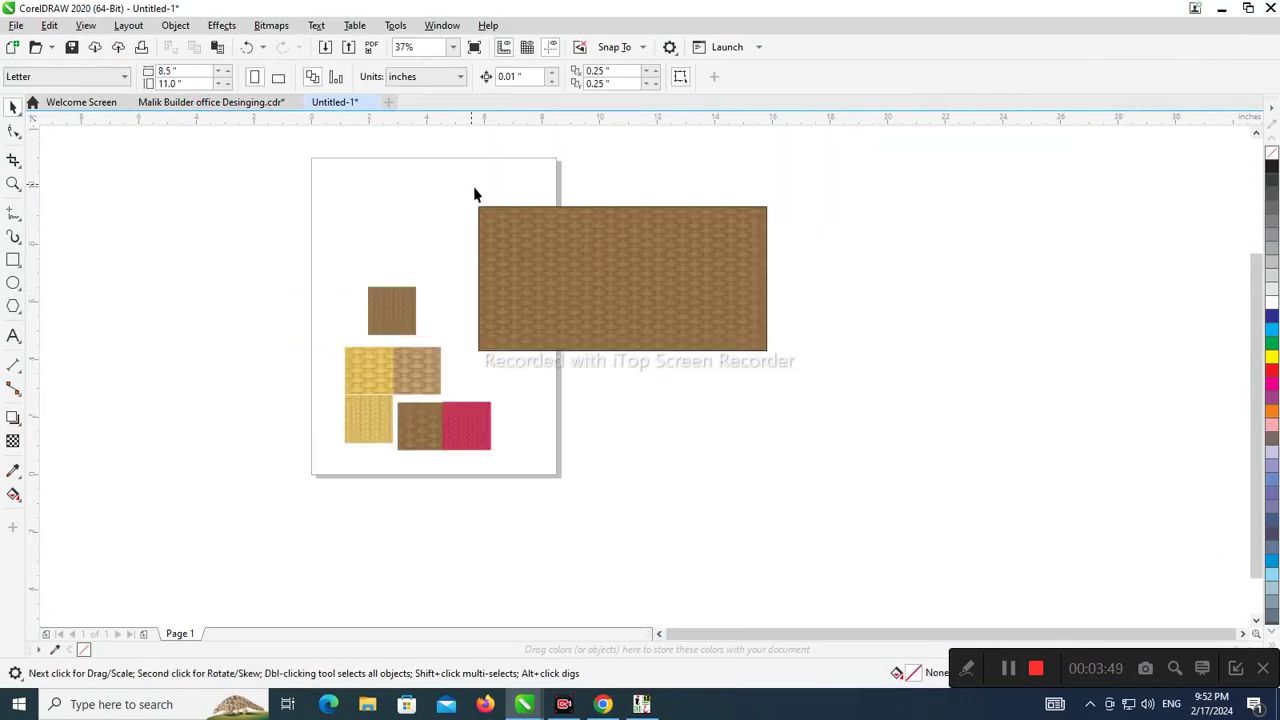
drag(473, 186, 854, 382)
key(Delete)
Step: Zoom in closely on the top brown woven tile
drag(606, 500, 266, 214)
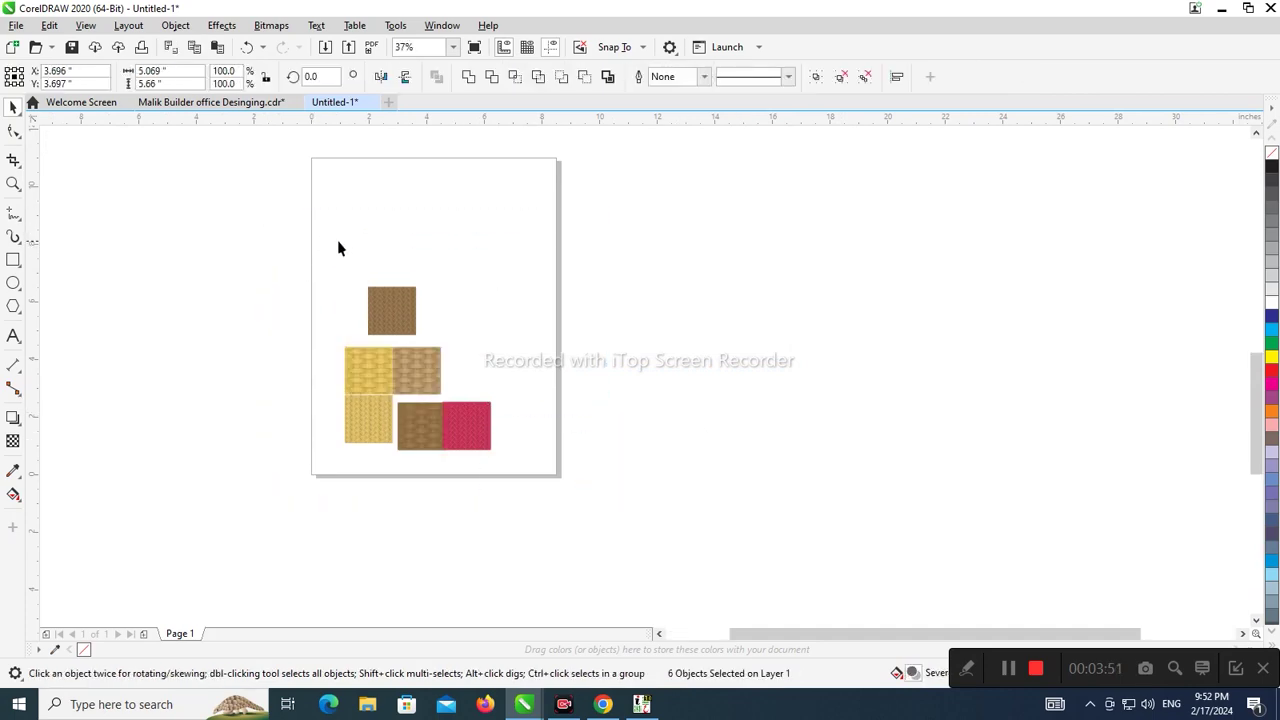
key(F4)
click(395, 288)
drag(750, 168, 752, 164)
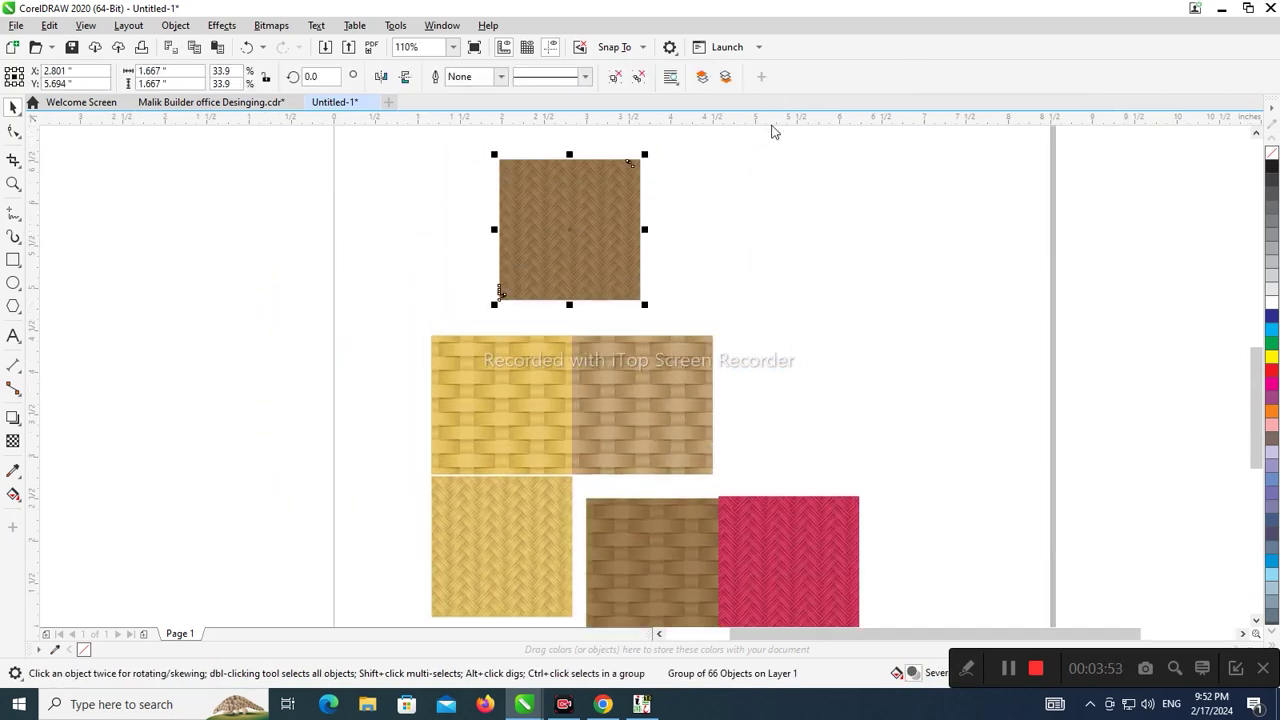
key(shift+F2)
key(z)
click(634, 360)
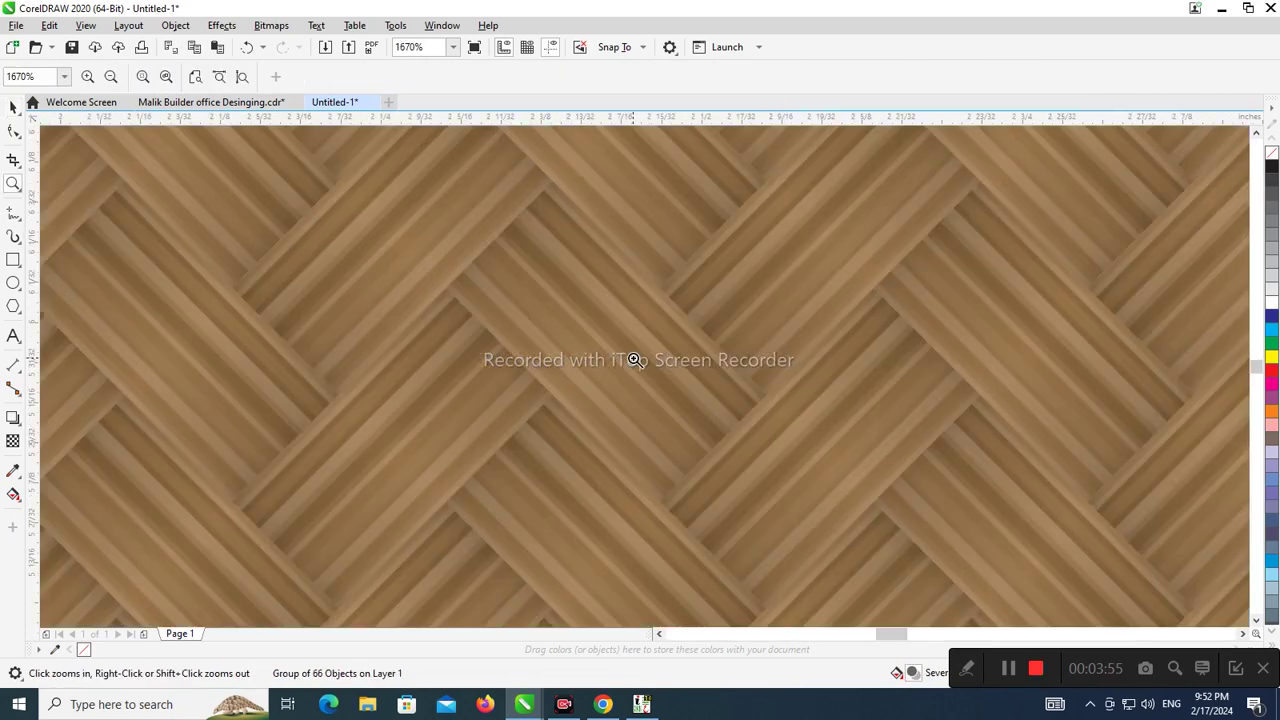
drag(322, 218, 726, 423)
key(space)
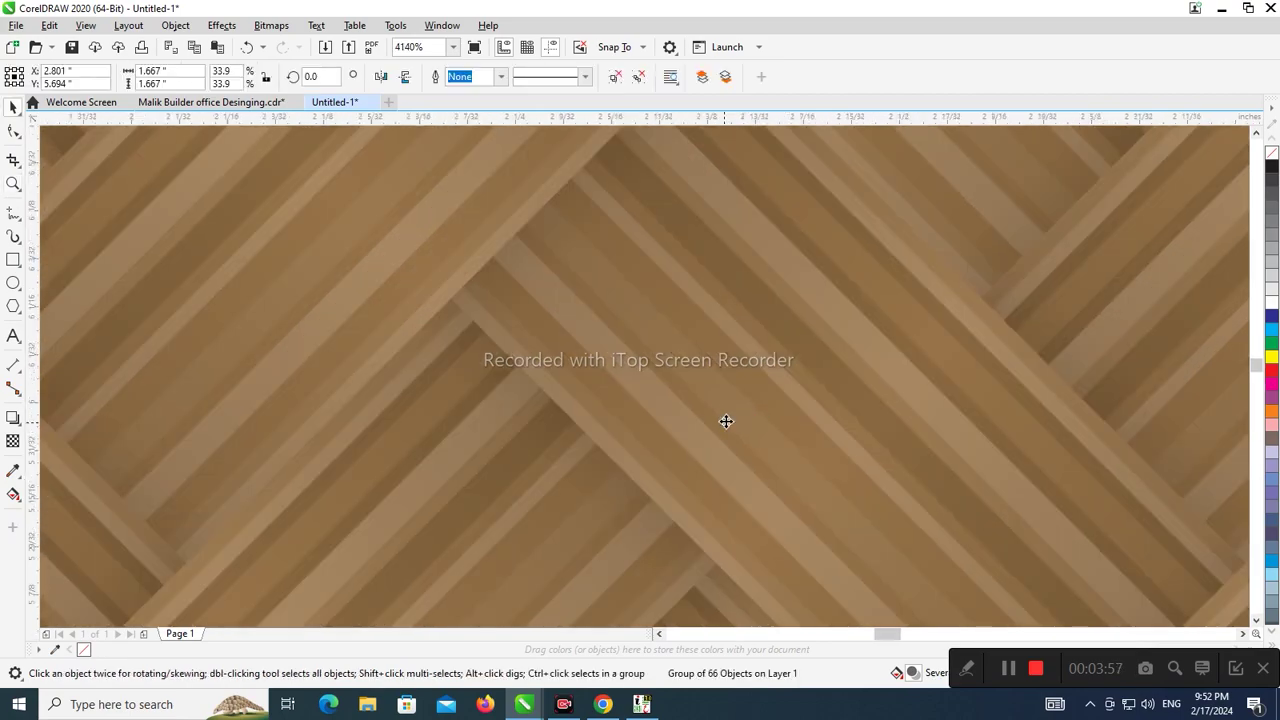
scroll(726, 421, down, 2)
scroll(726, 421, down, 6)
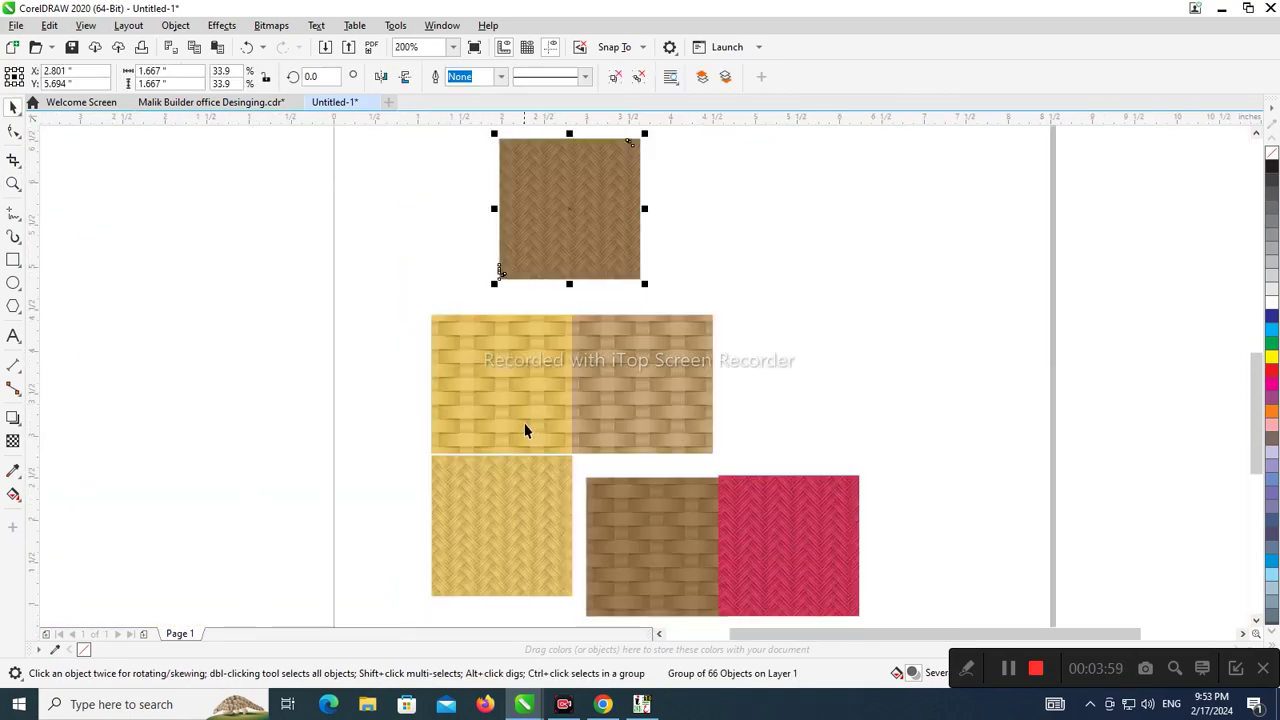
Step: Zoom deep into the yellow and tan weave tiles
key(z)
scroll(480, 385, up, 7)
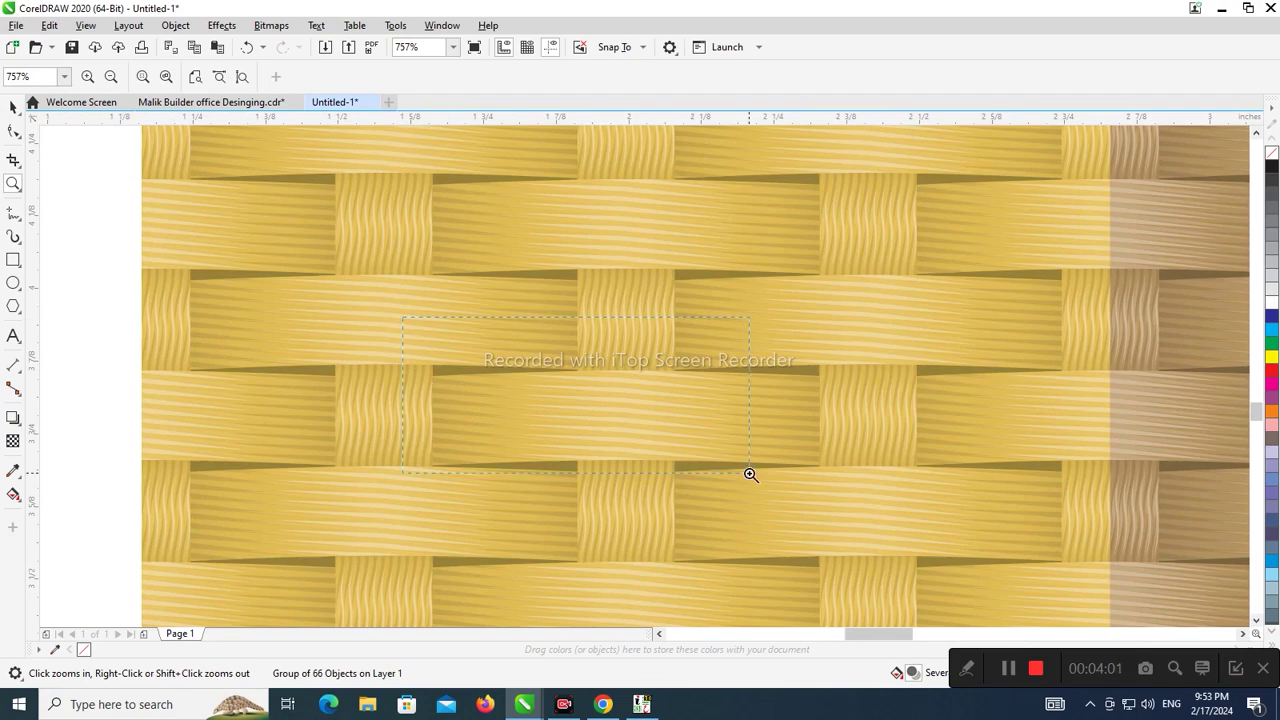
drag(403, 318, 750, 474)
key(space)
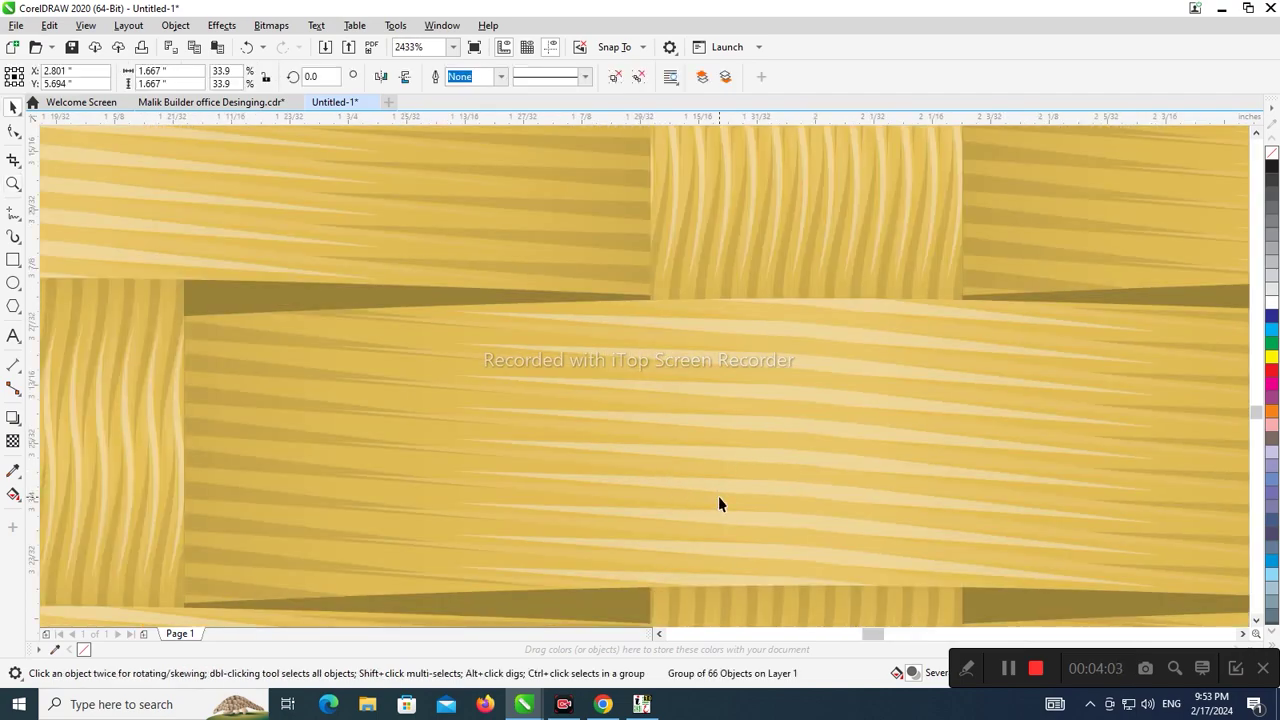
scroll(718, 504, down, 11)
key(z)
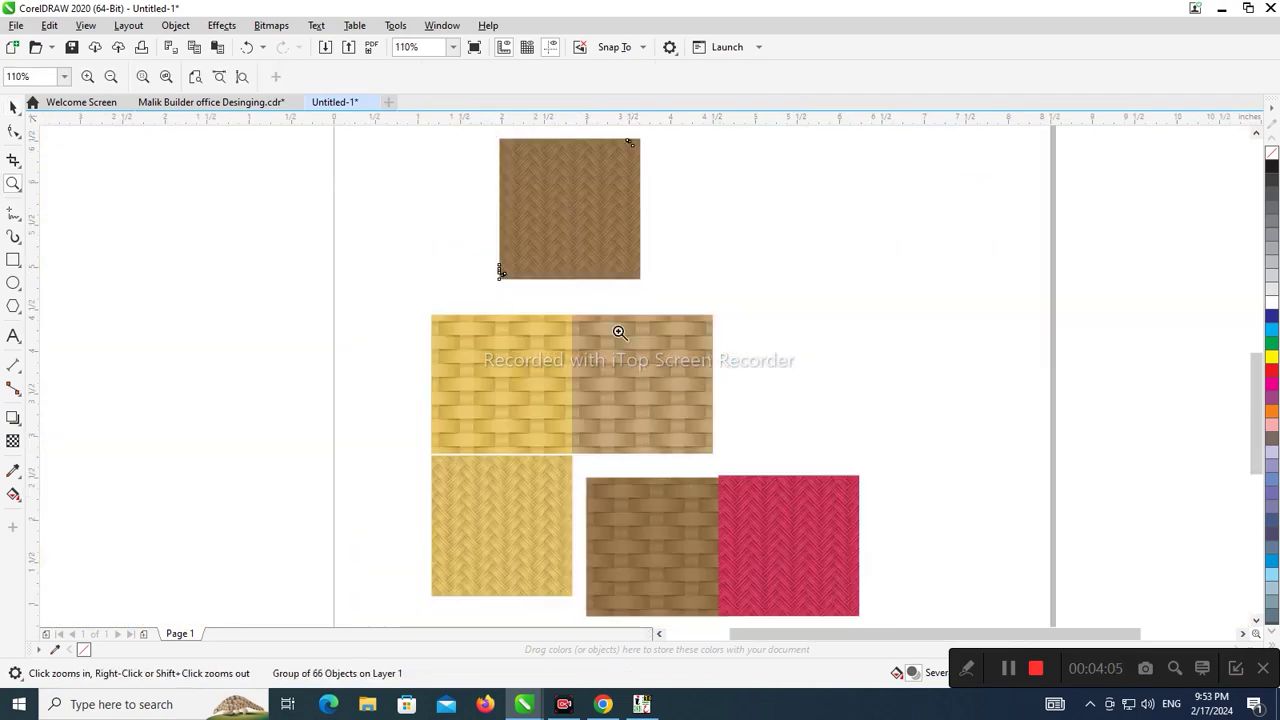
drag(671, 371, 831, 426)
key(space)
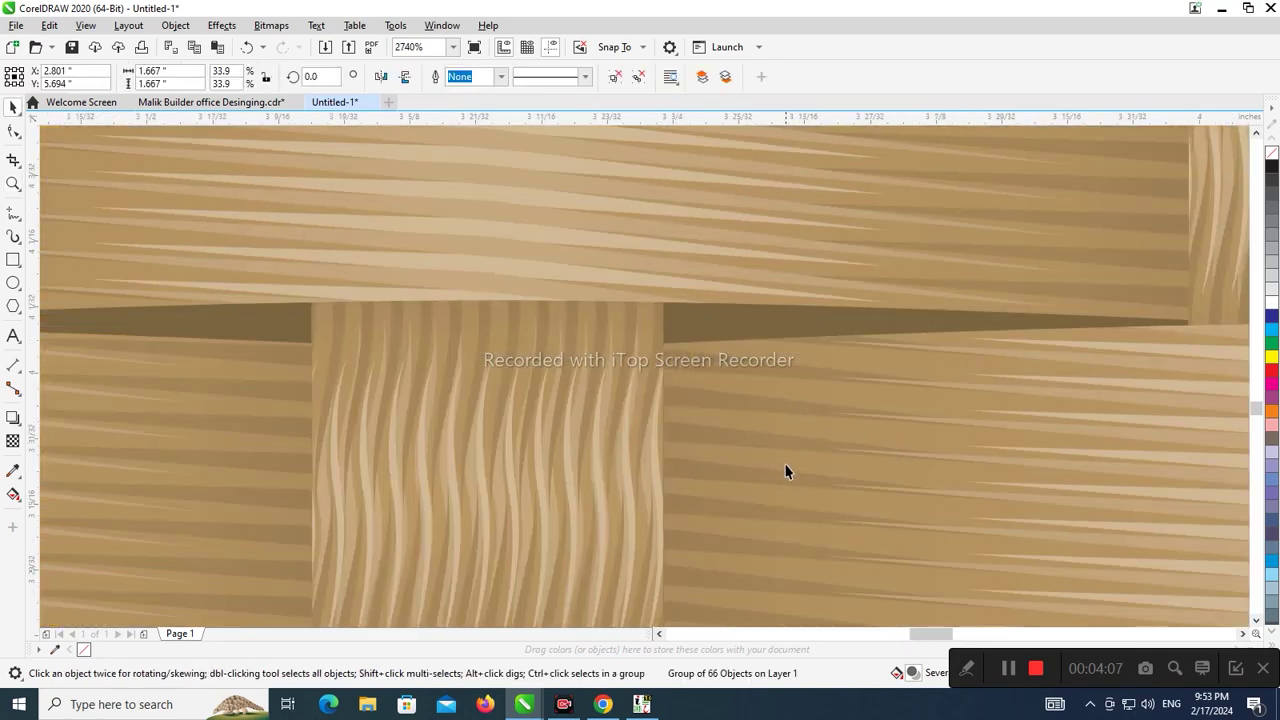
scroll(786, 471, down, 10)
Step: Select the yellow herringbone tile and zoom in on it
click(786, 391)
scroll(811, 426, up, 1)
scroll(811, 426, down, 2)
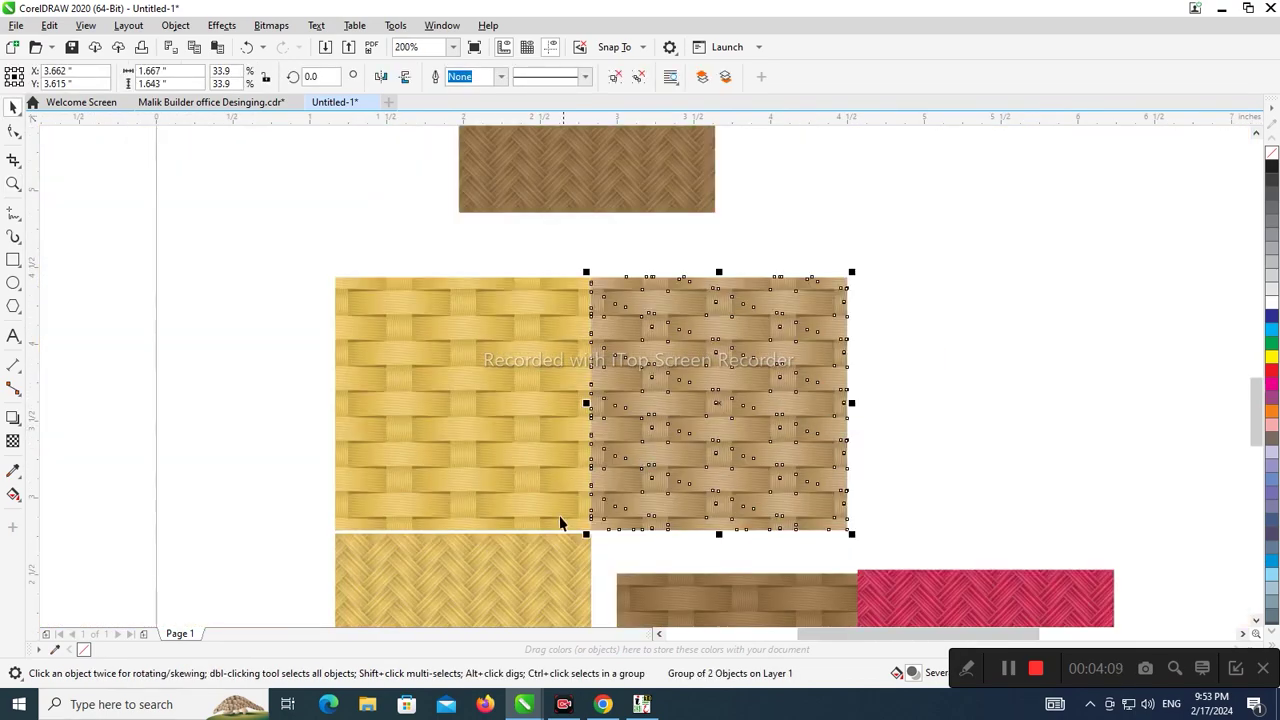
click(512, 568)
key(shift+F2)
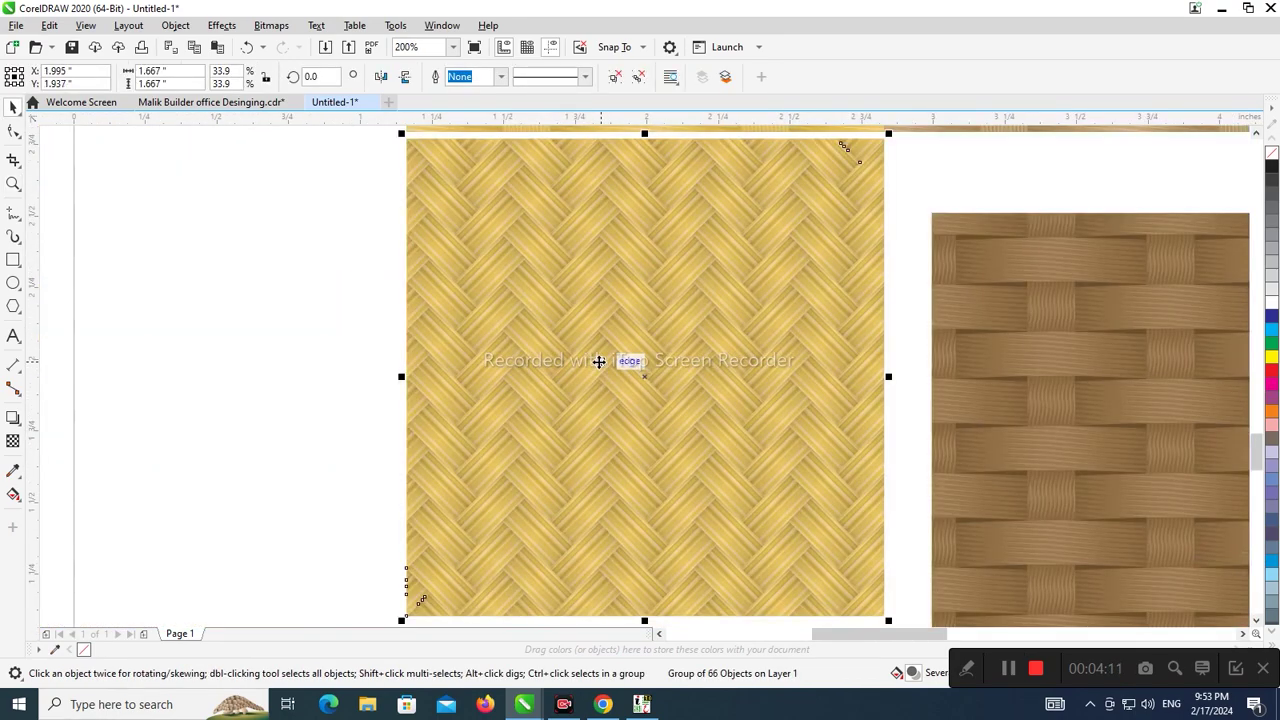
key(z)
scroll(705, 336, up, 8)
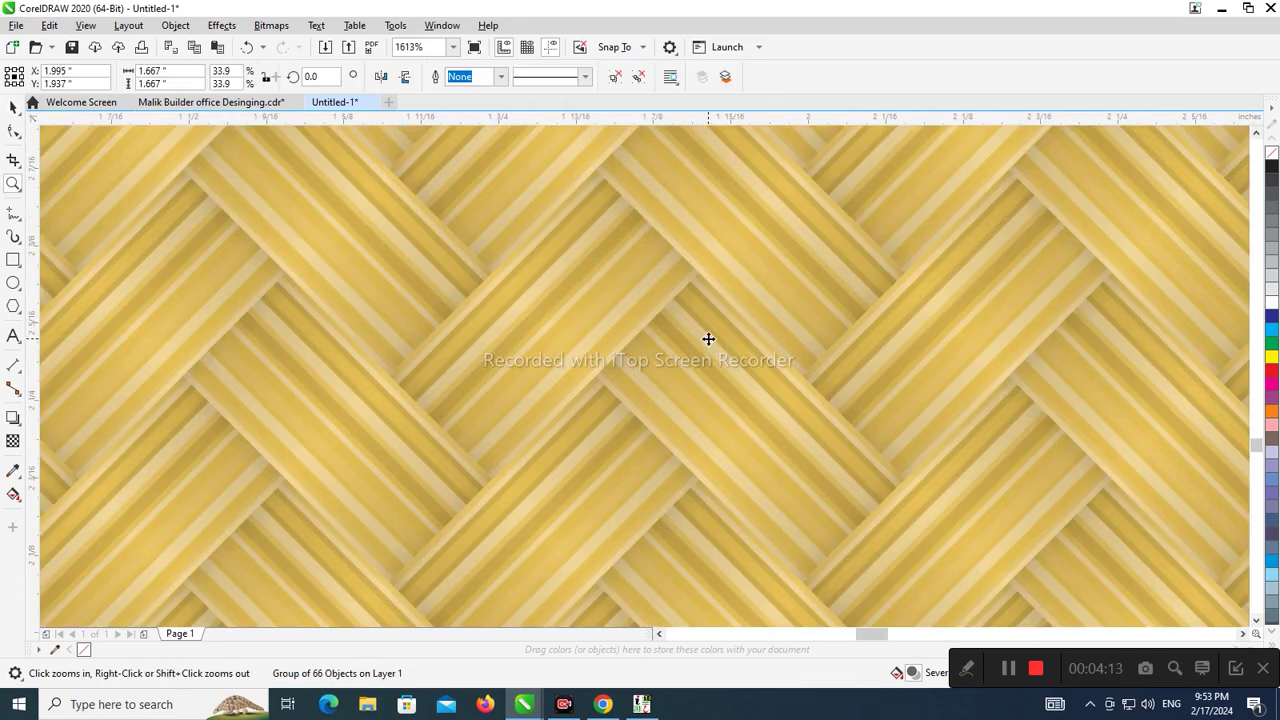
key(space)
scroll(708, 338, down, 10)
Step: Nudge the red herringbone tile slightly right off the brown tile, then view all tiles
click(766, 537)
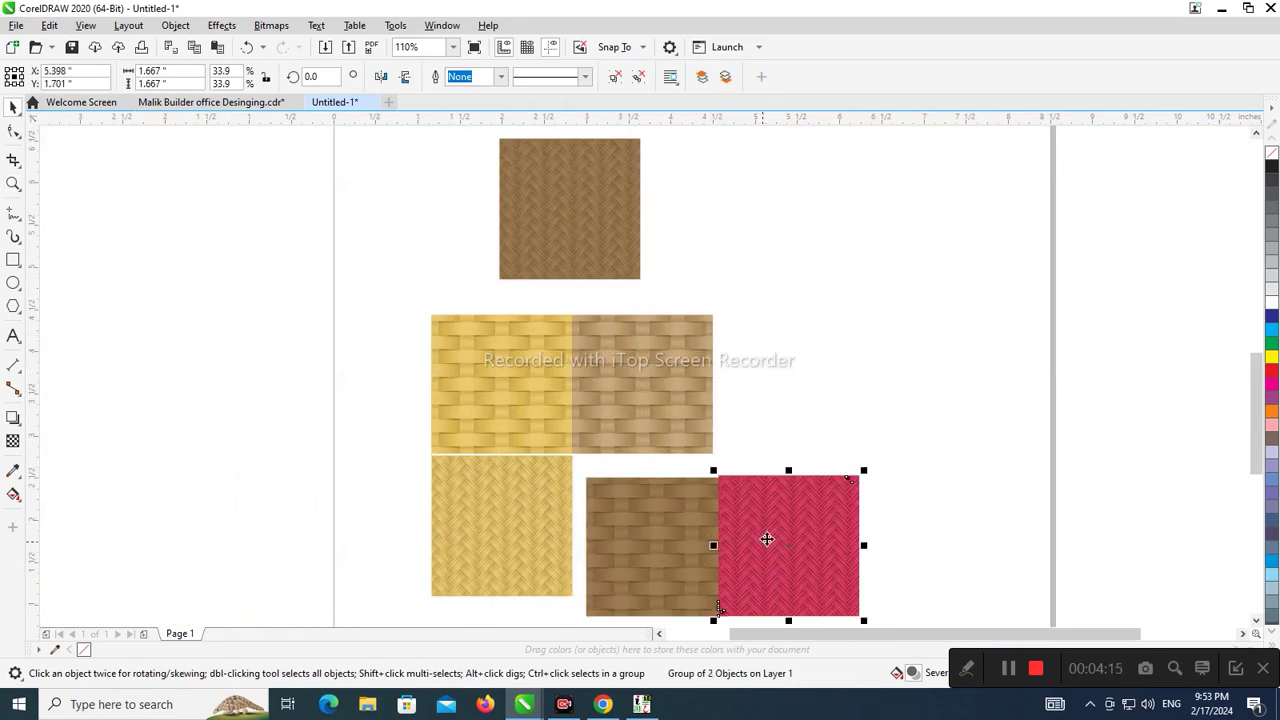
mouse_move(766, 537)
mouse_down()
mouse_move(806, 528)
mouse_move(779, 528)
mouse_up()
click(644, 521)
scroll(644, 521, up, 5)
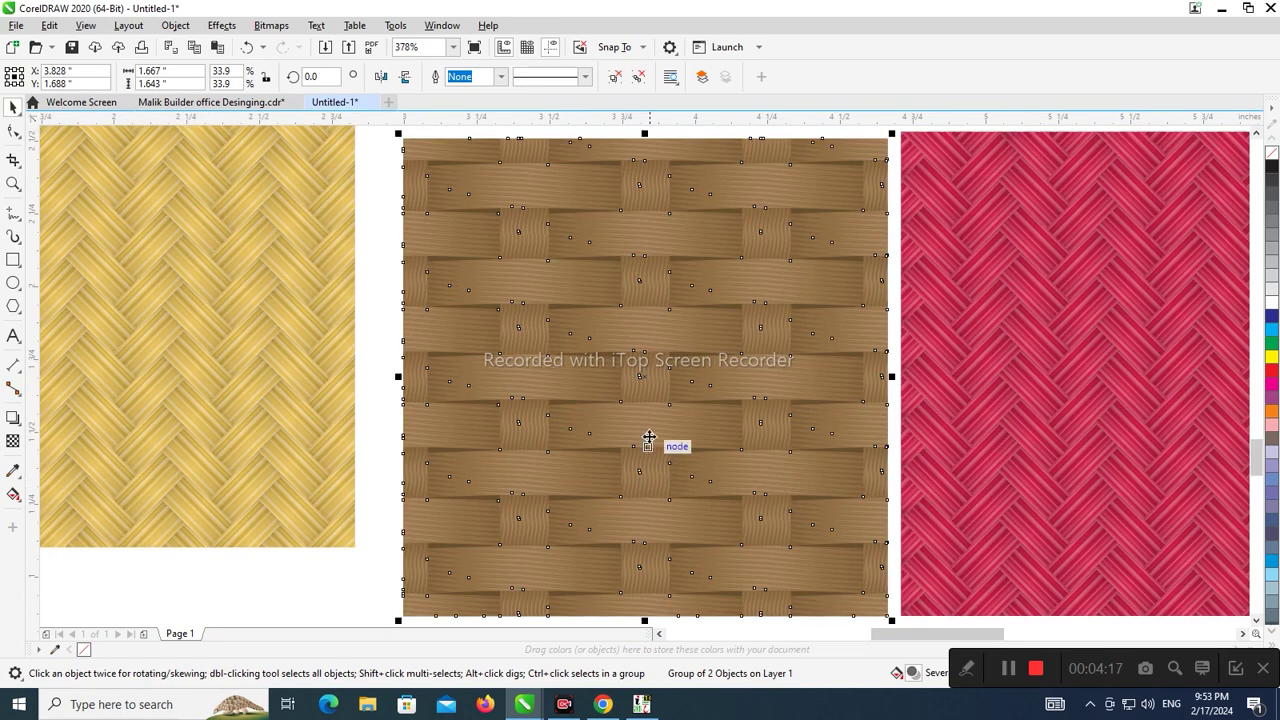
scroll(733, 370, up, 5)
scroll(733, 370, down, 10)
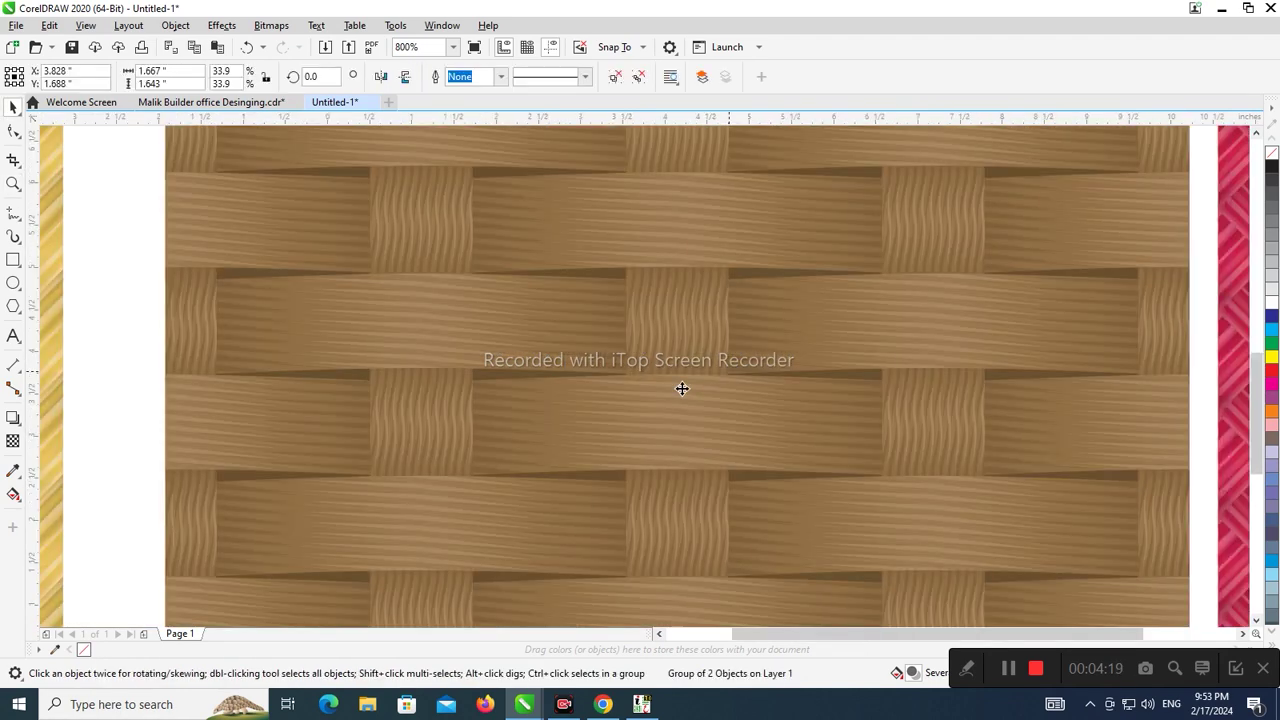
click(772, 328)
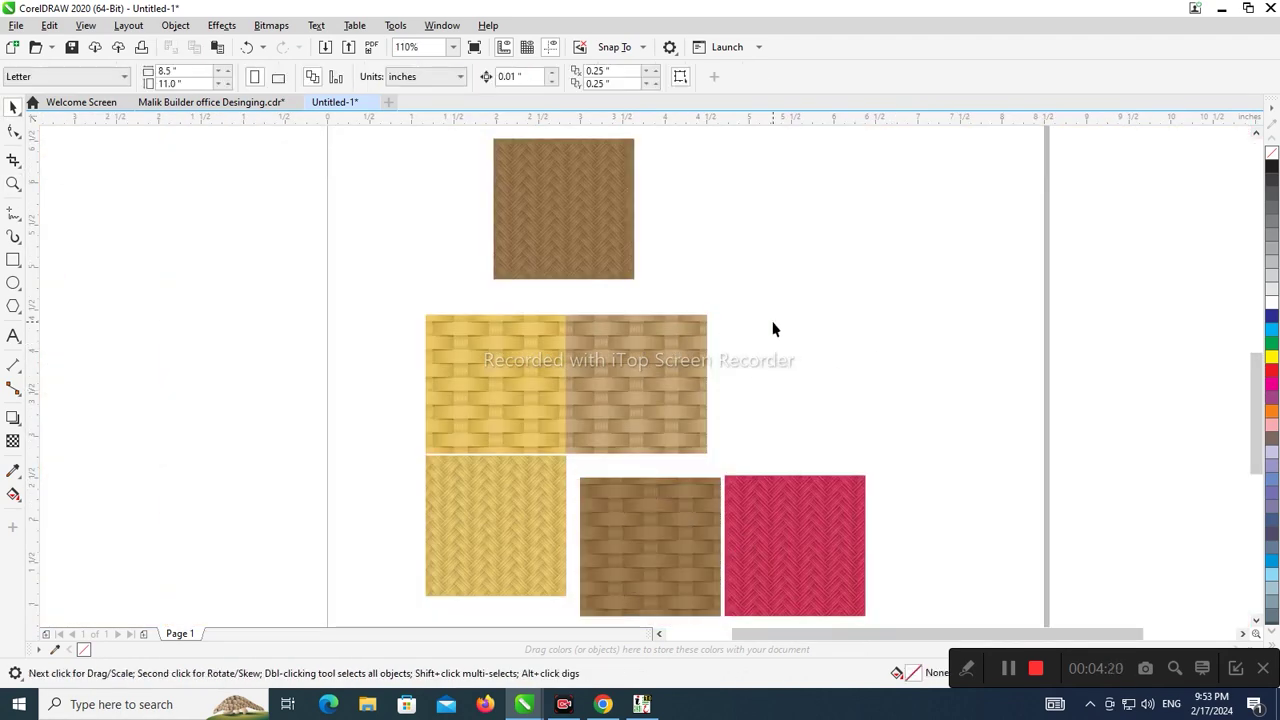
click(13, 336)
click(133, 308)
scroll(131, 312, up, 2)
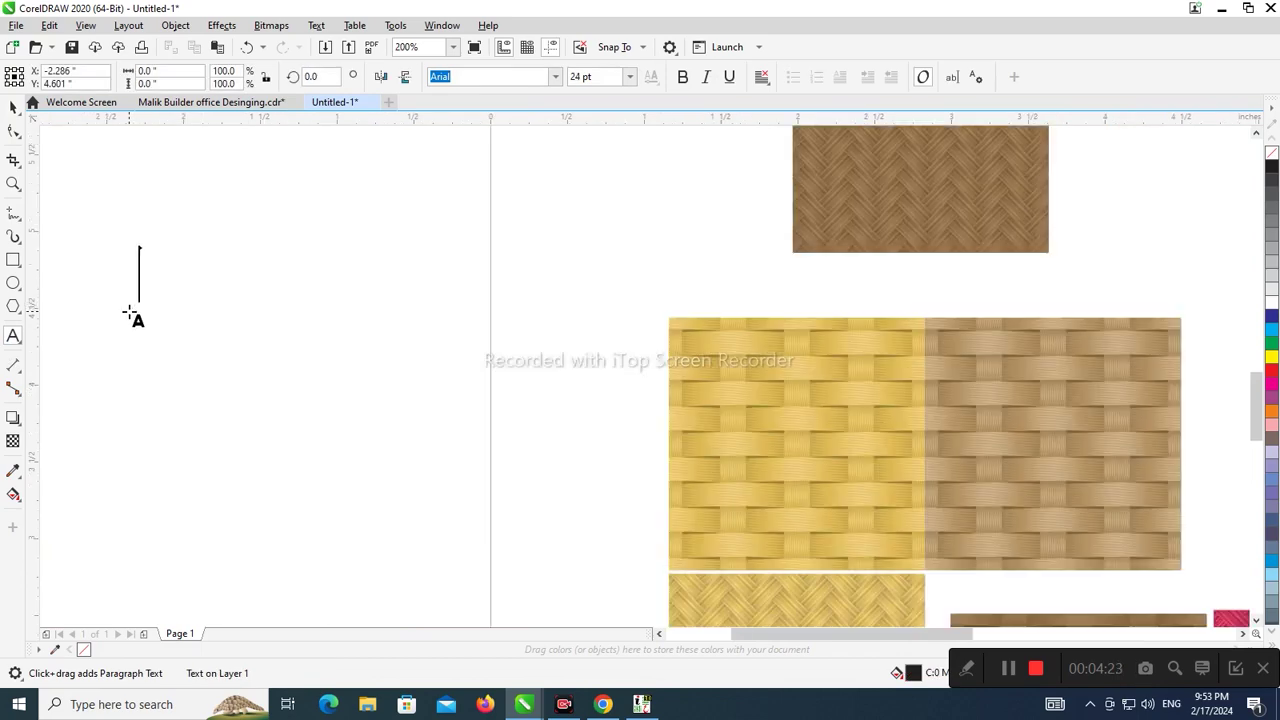
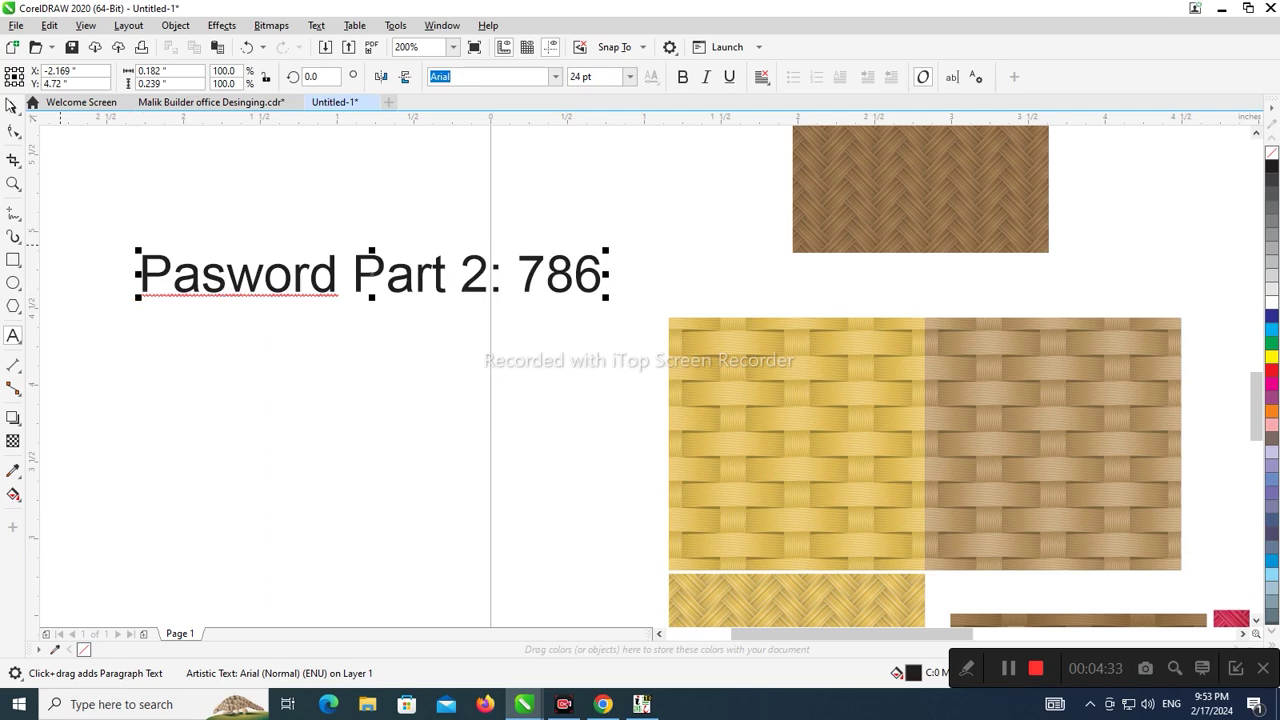
click(13, 107)
key(Delete)
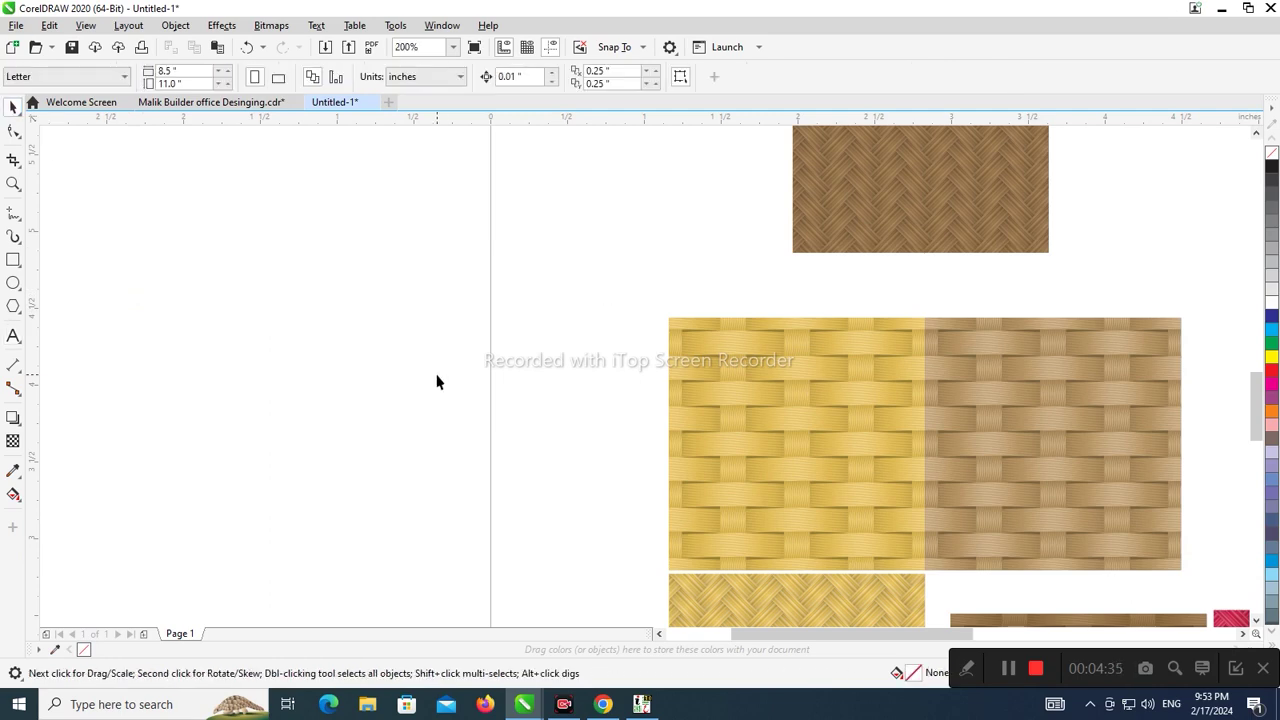
scroll(437, 381, down, 3)
Step: Select all the woven tiles and delete them from the page
key(alt+f)
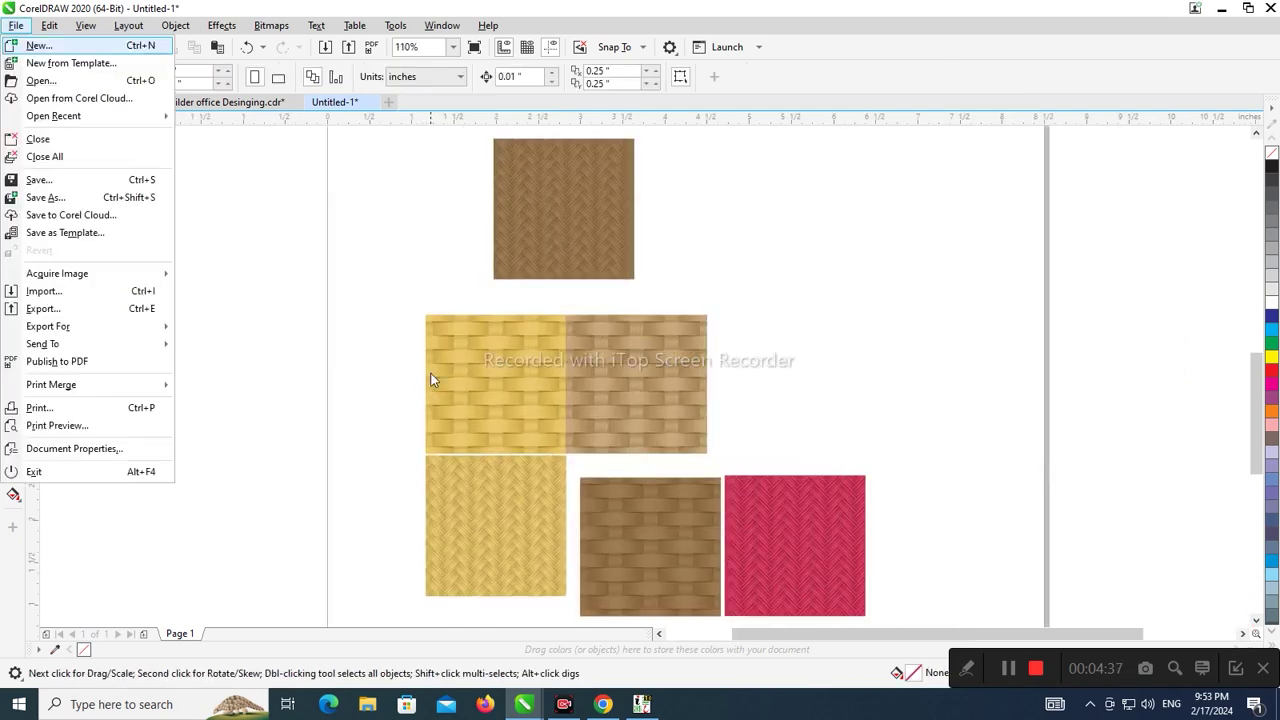
key(c)
click(705, 390)
click(635, 398)
key(ctrl+a)
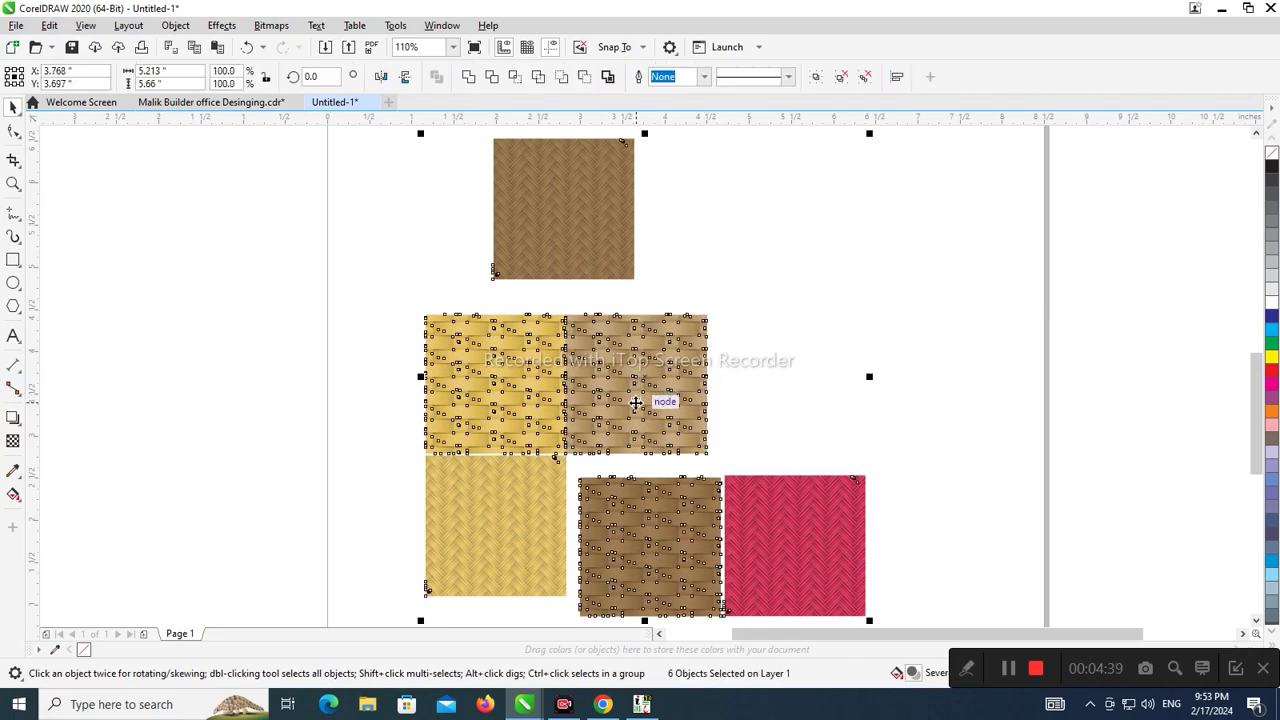
key(Delete)
Step: Import Pattern 24 from the 45 Wallpaper folder and place it on the page
key(alt+f)
key(Escape)
key(ctrl+i)
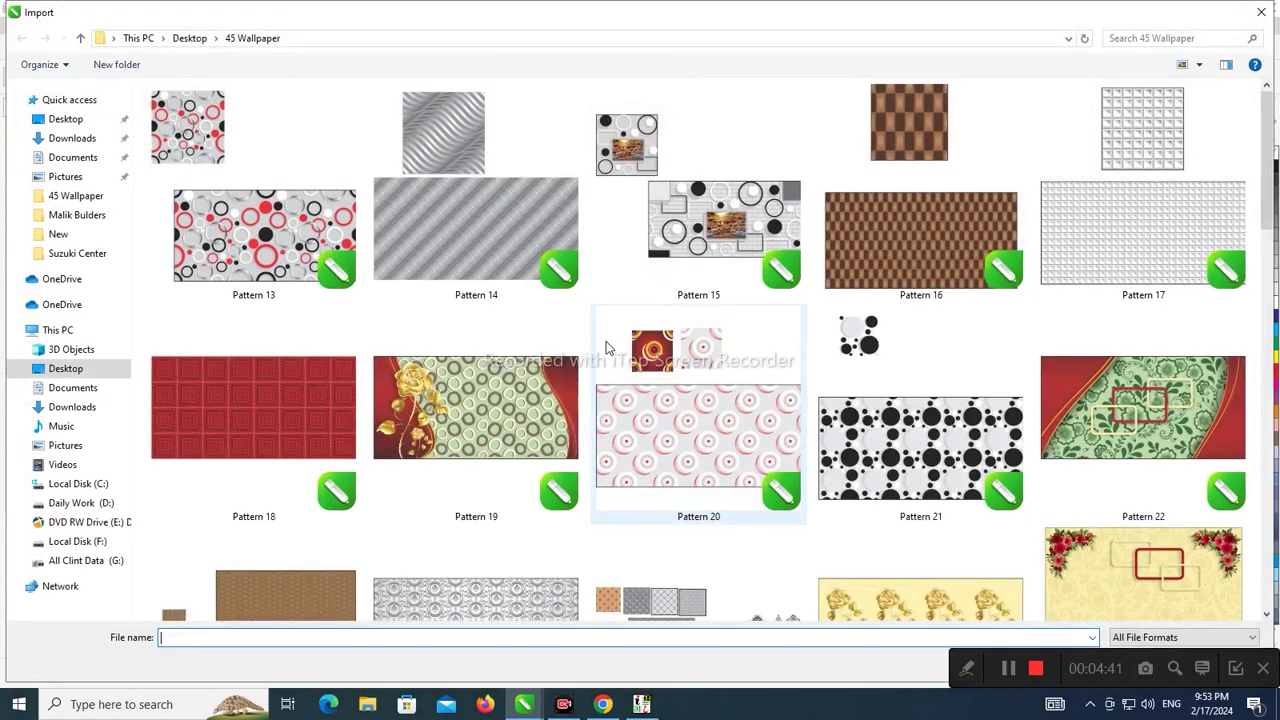
scroll(601, 333, down, 1)
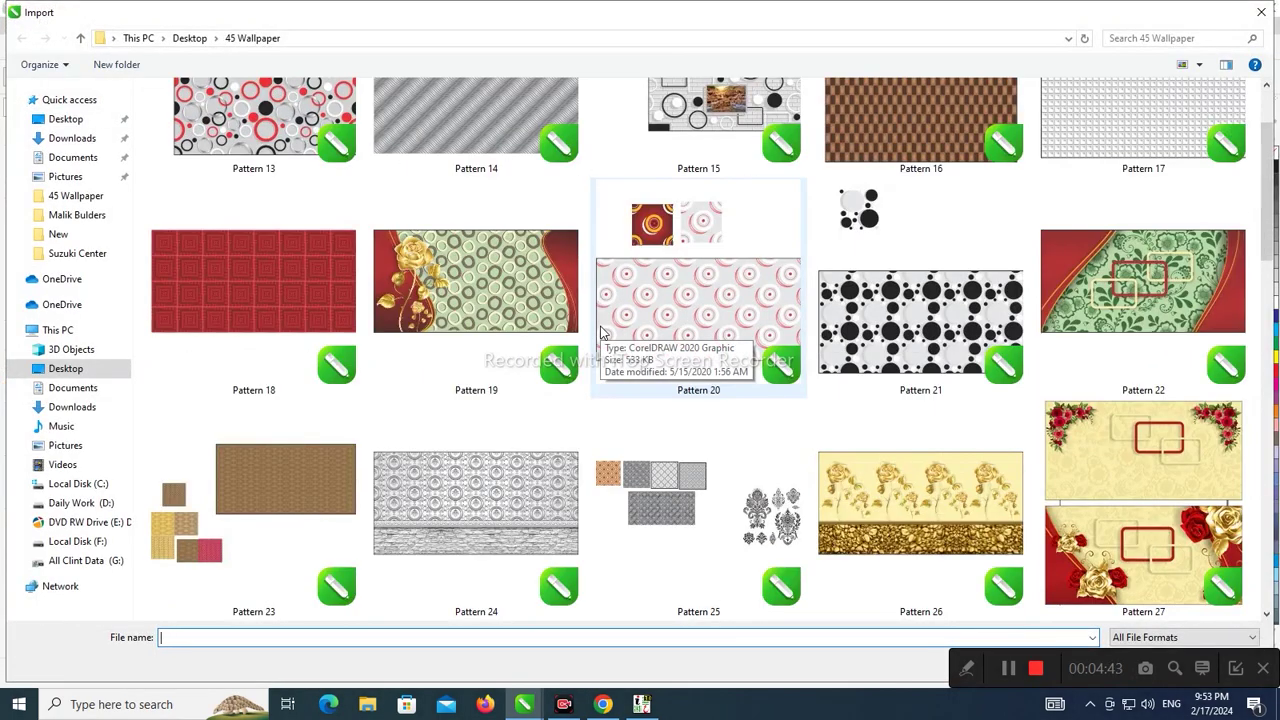
double_click(512, 473)
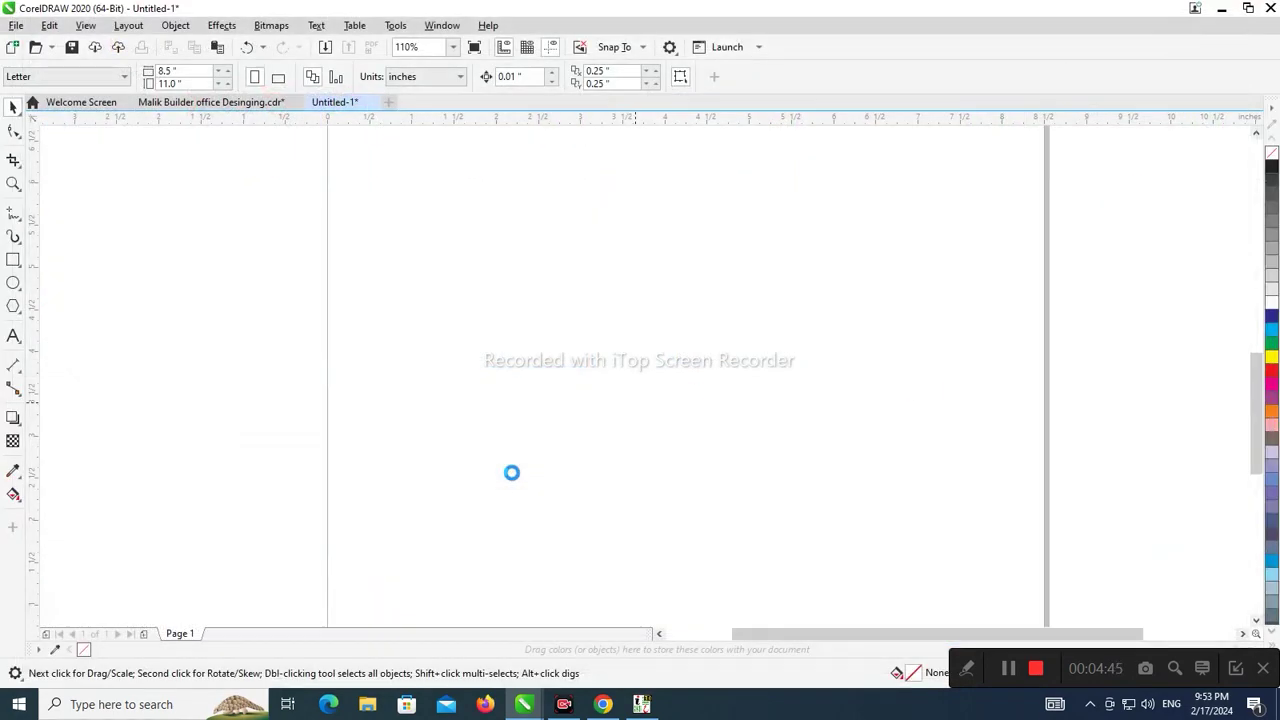
click(446, 215)
Step: Zoom in on the grey damask medallions and the border strip above the stonework
scroll(463, 322, up, 2)
key(z)
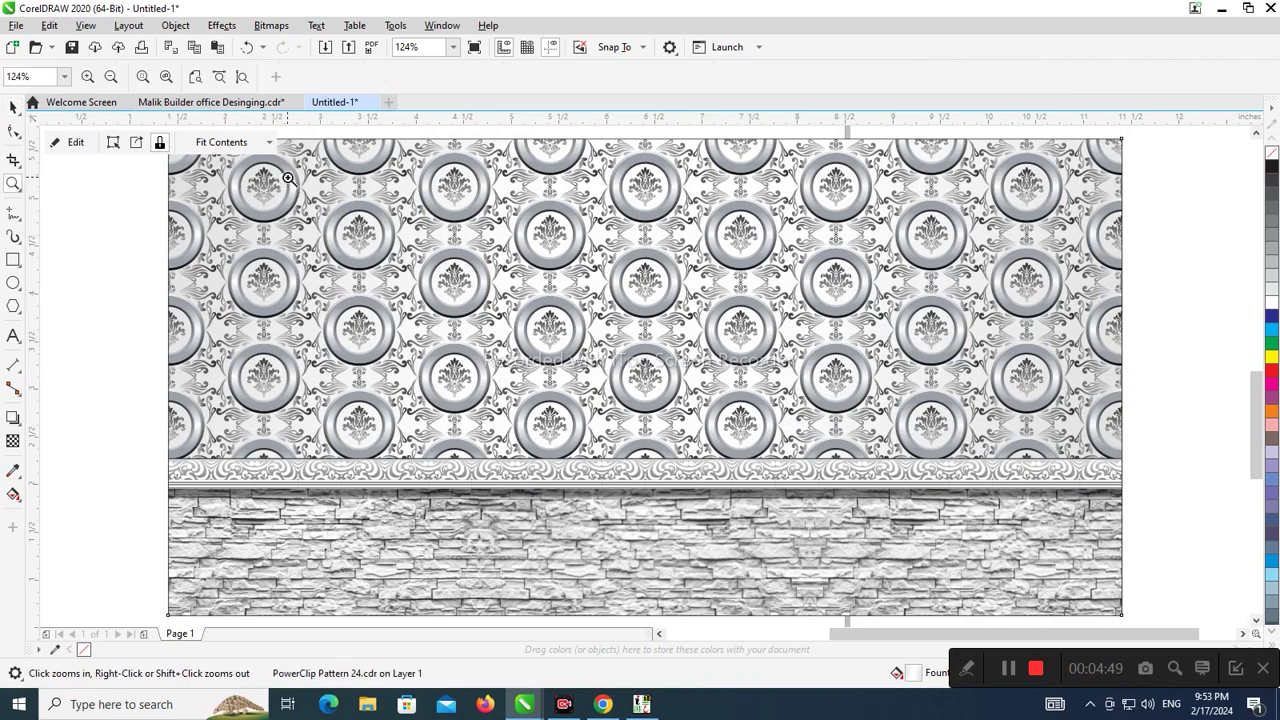
click(430, 278)
scroll(494, 323, up, 1)
key(space)
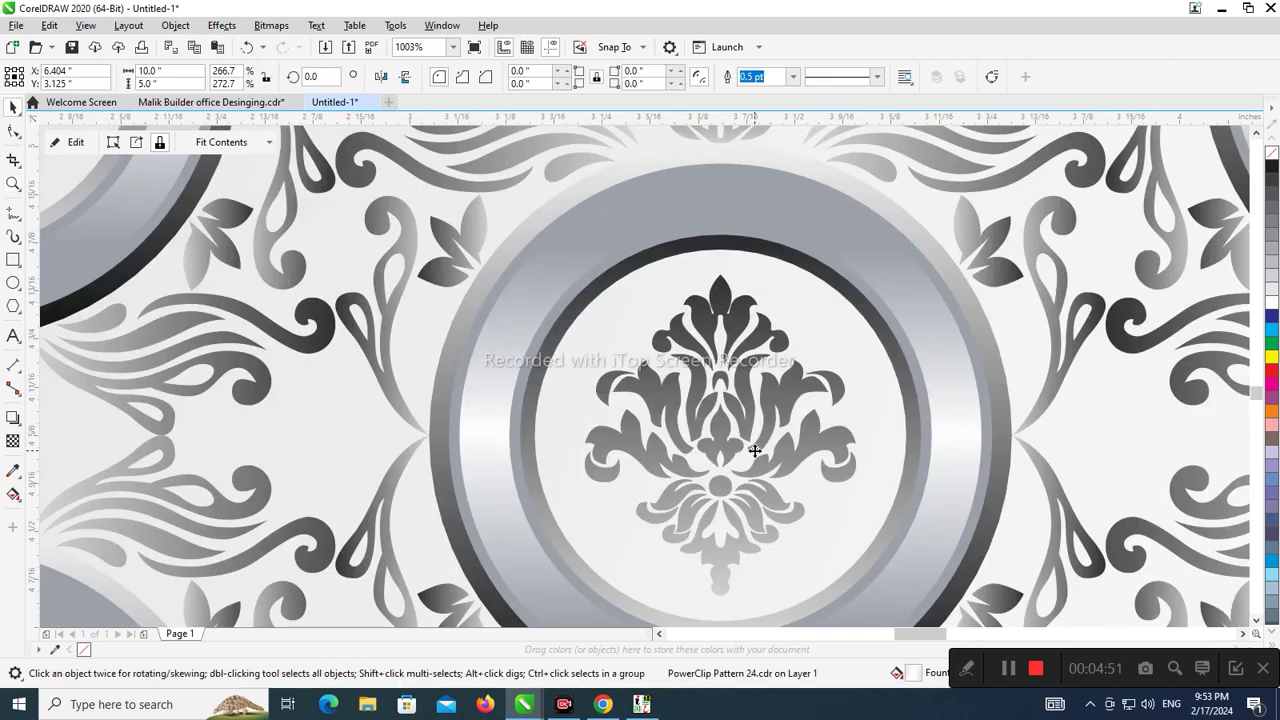
key(shift+F2)
key(z)
drag(487, 423, 645, 535)
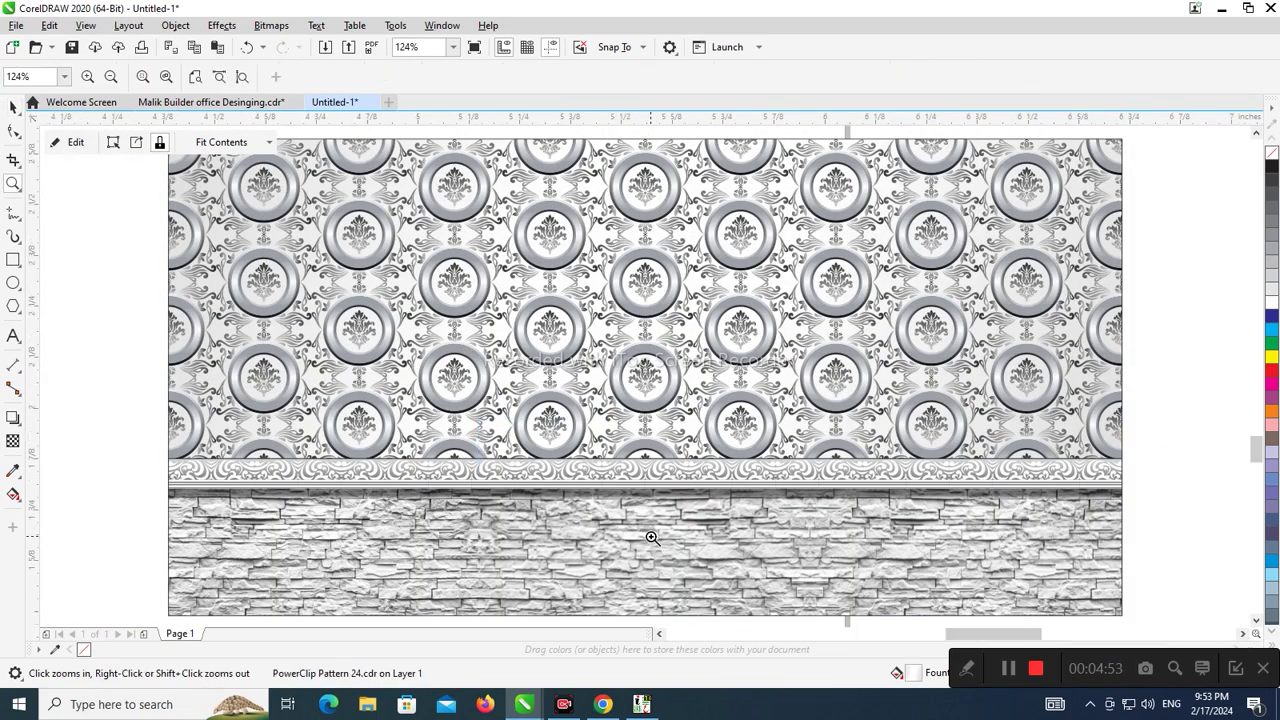
drag(781, 532, 788, 535)
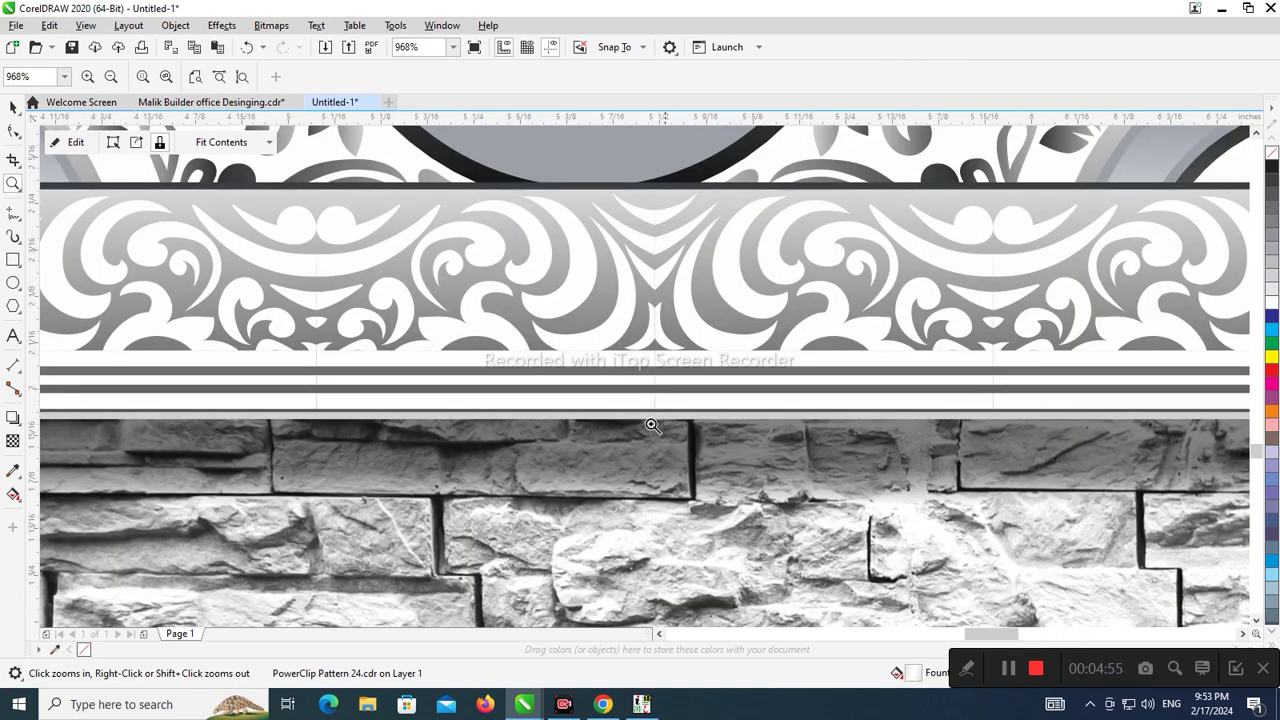
key(space)
key(shift+F2)
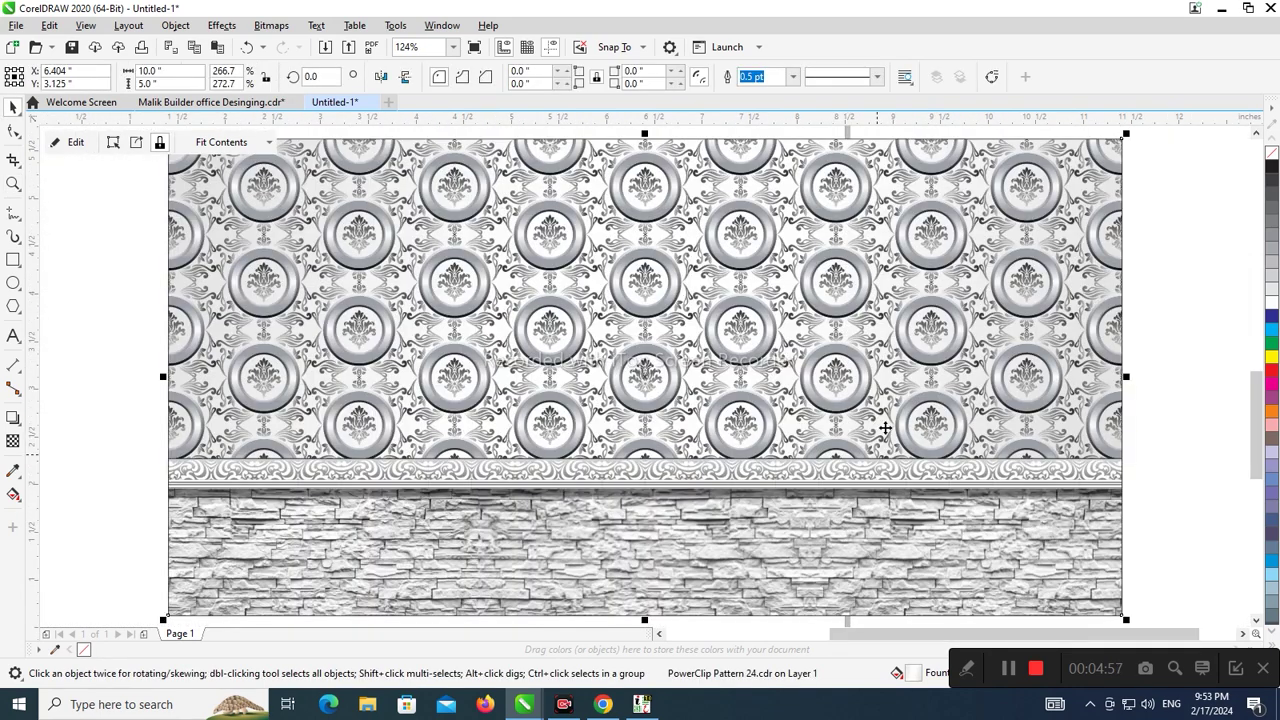
Step: Take a final closer look at Pattern 24, then delete it from the page
key(space)
scroll(1081, 352, up, 4)
scroll(811, 403, up, 2)
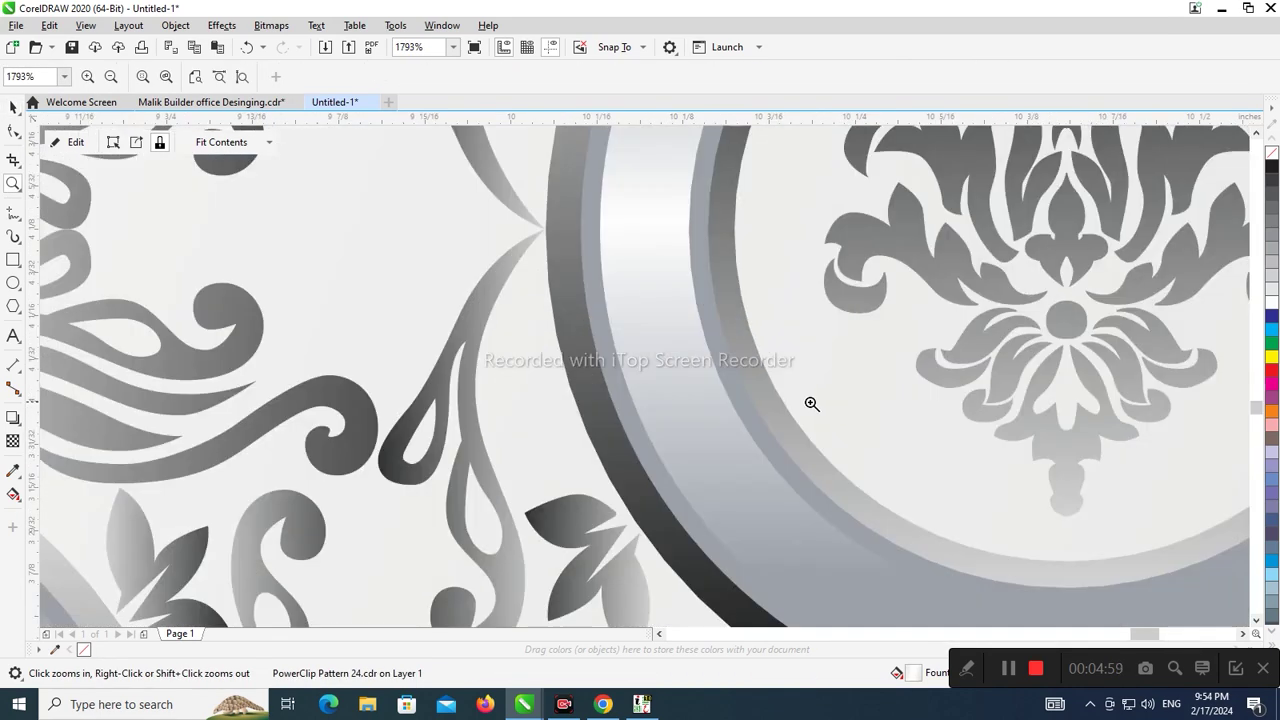
key(space)
key(shift+F2)
scroll(816, 444, down, 2)
scroll(816, 444, up, 2)
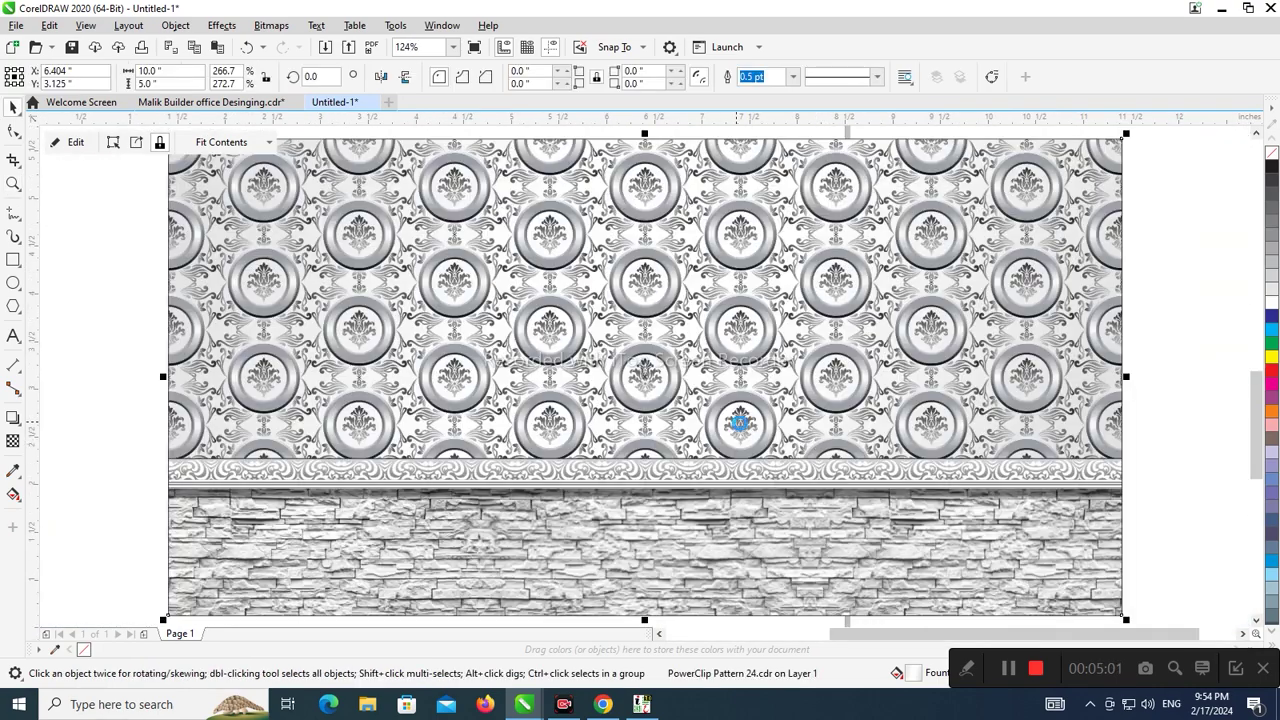
key(Delete)
key(alt+f)
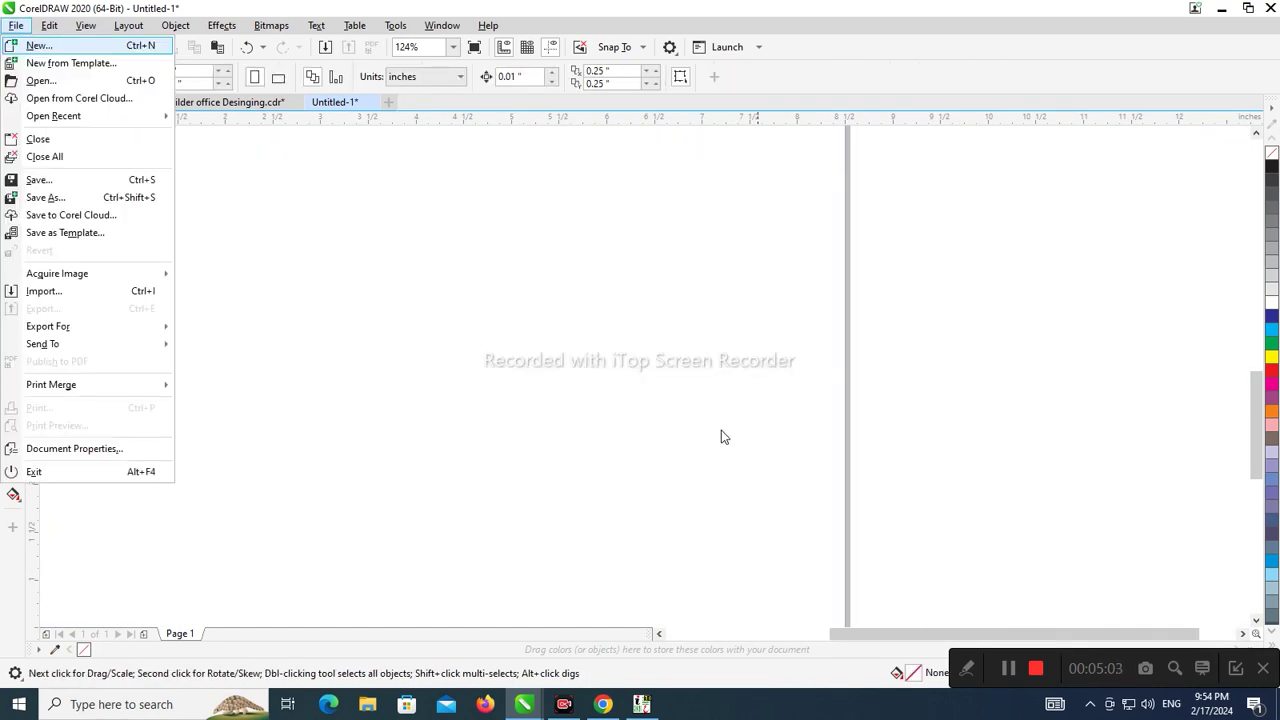
Step: Import Pattern 25 from the 45 Wallpaper folder
key(i)
scroll(737, 451, down, 4)
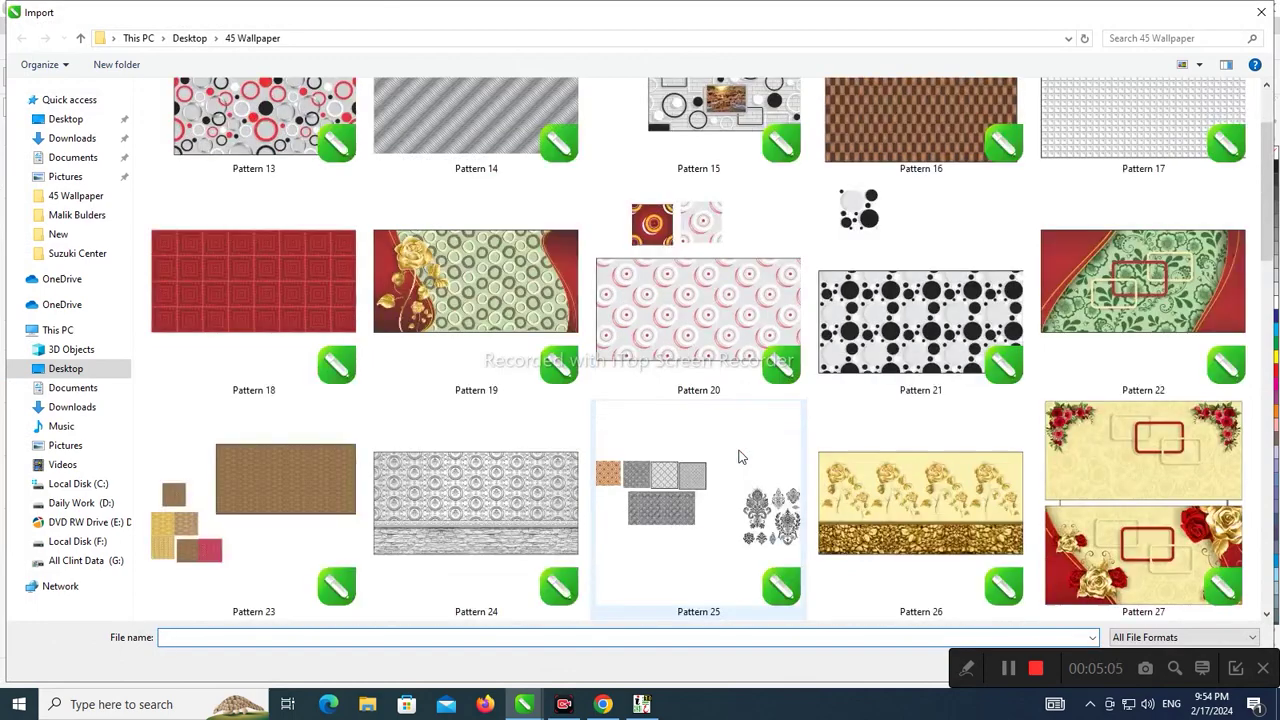
double_click(632, 342)
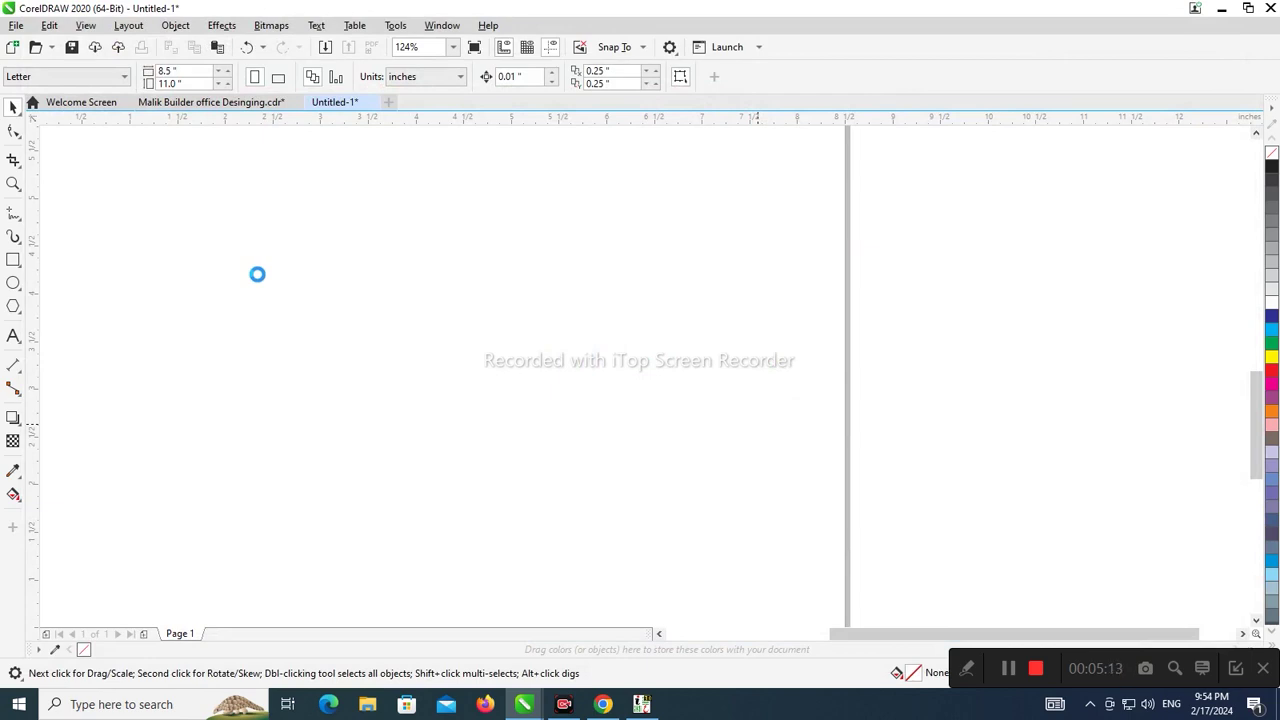
Step: Place Pattern 25 on the page, then shift the orange diamond pattern left and fit it in view
click(257, 274)
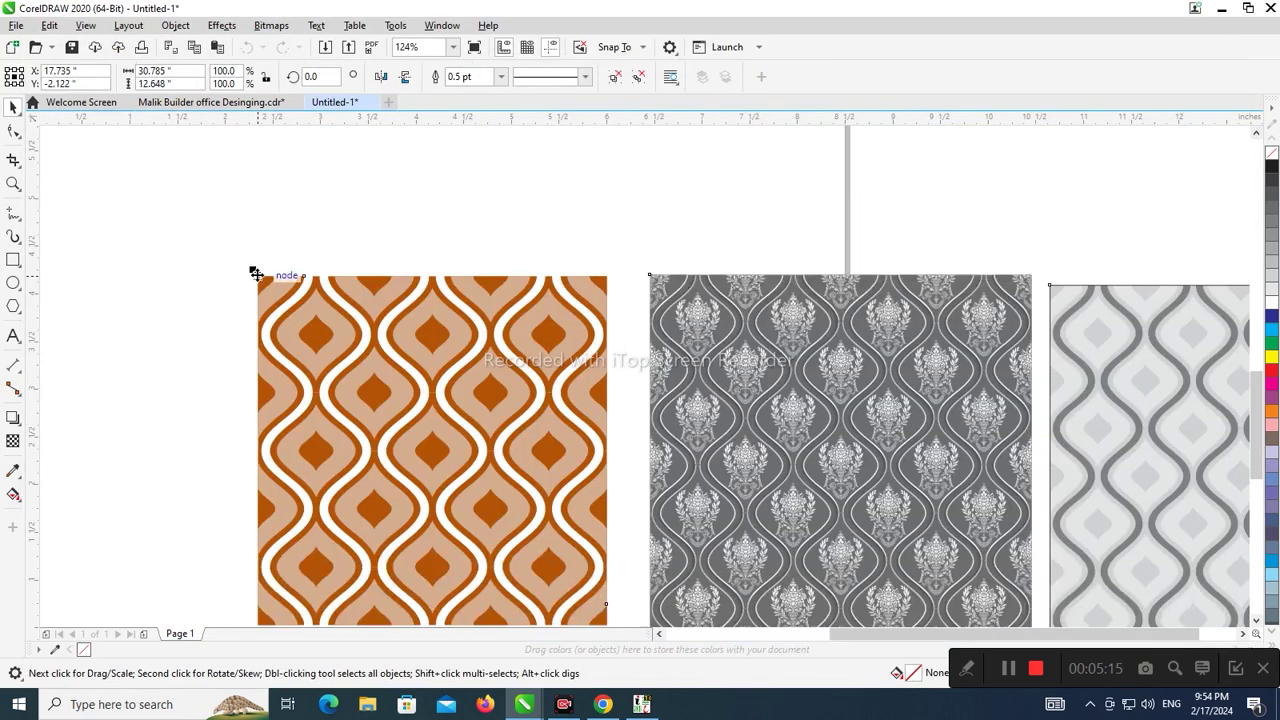
key(shift+F2)
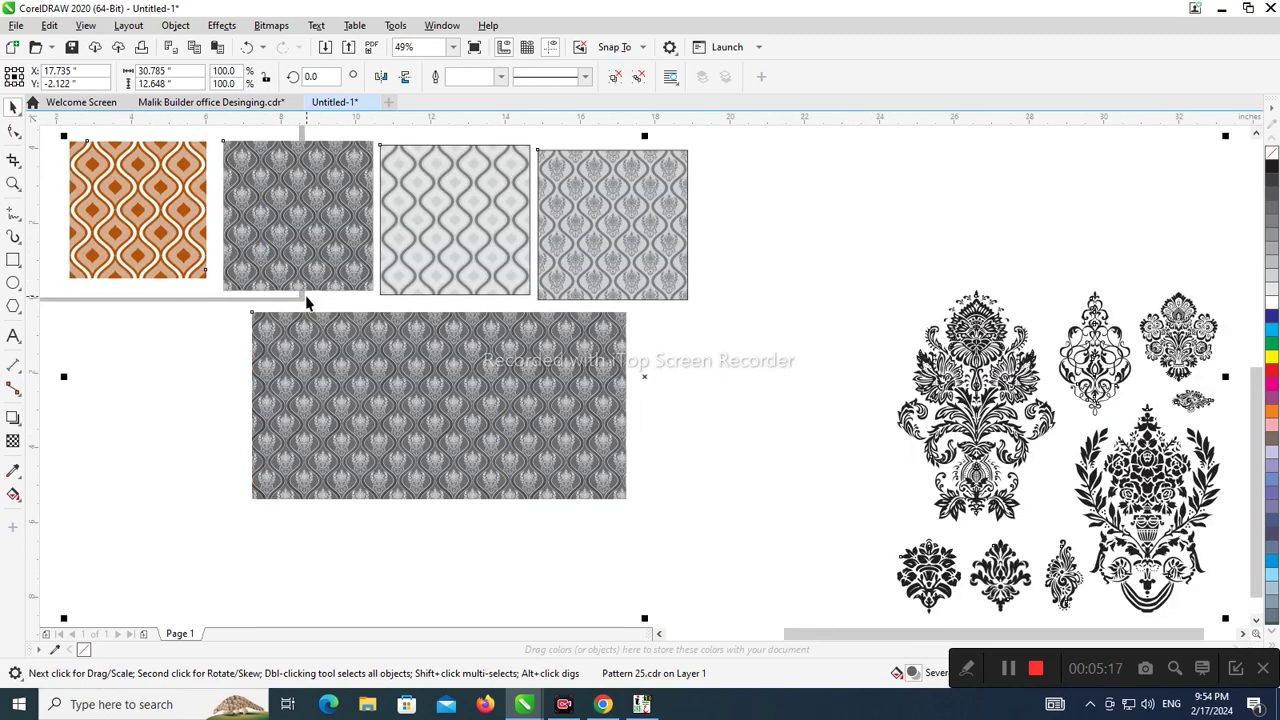
ctrl+click(155, 231)
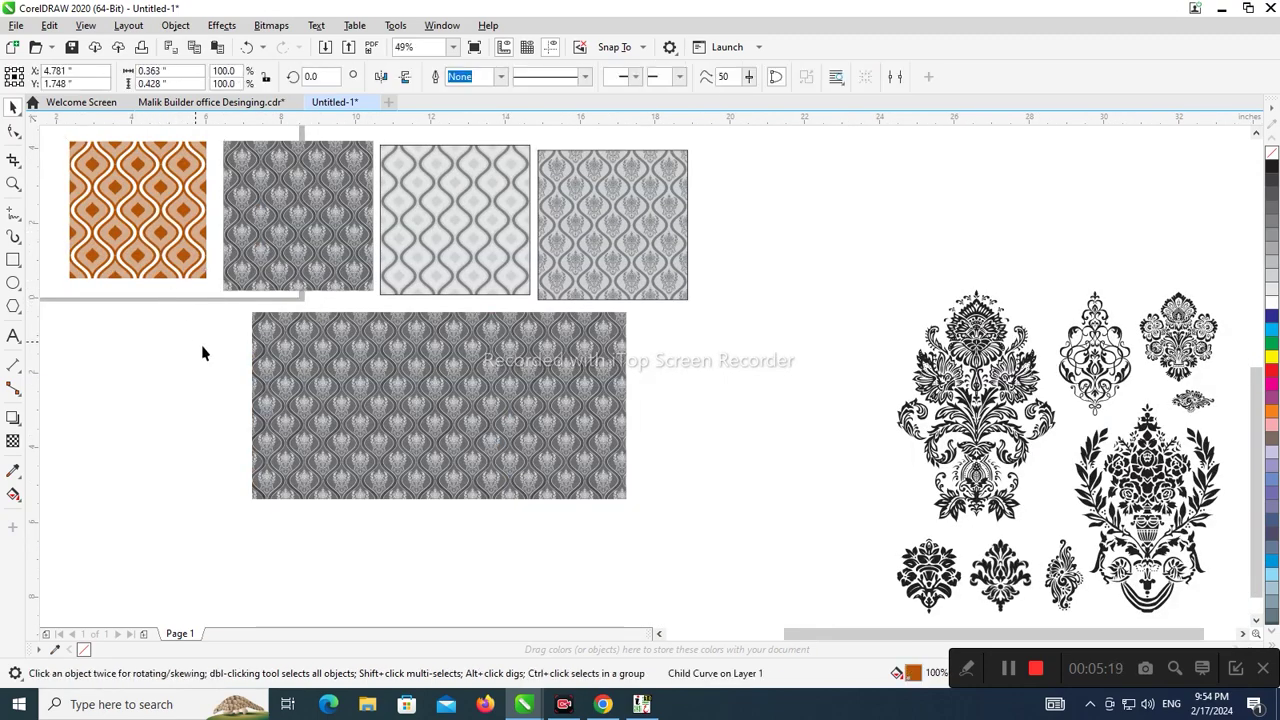
key(z)
click(420, 317)
key(space)
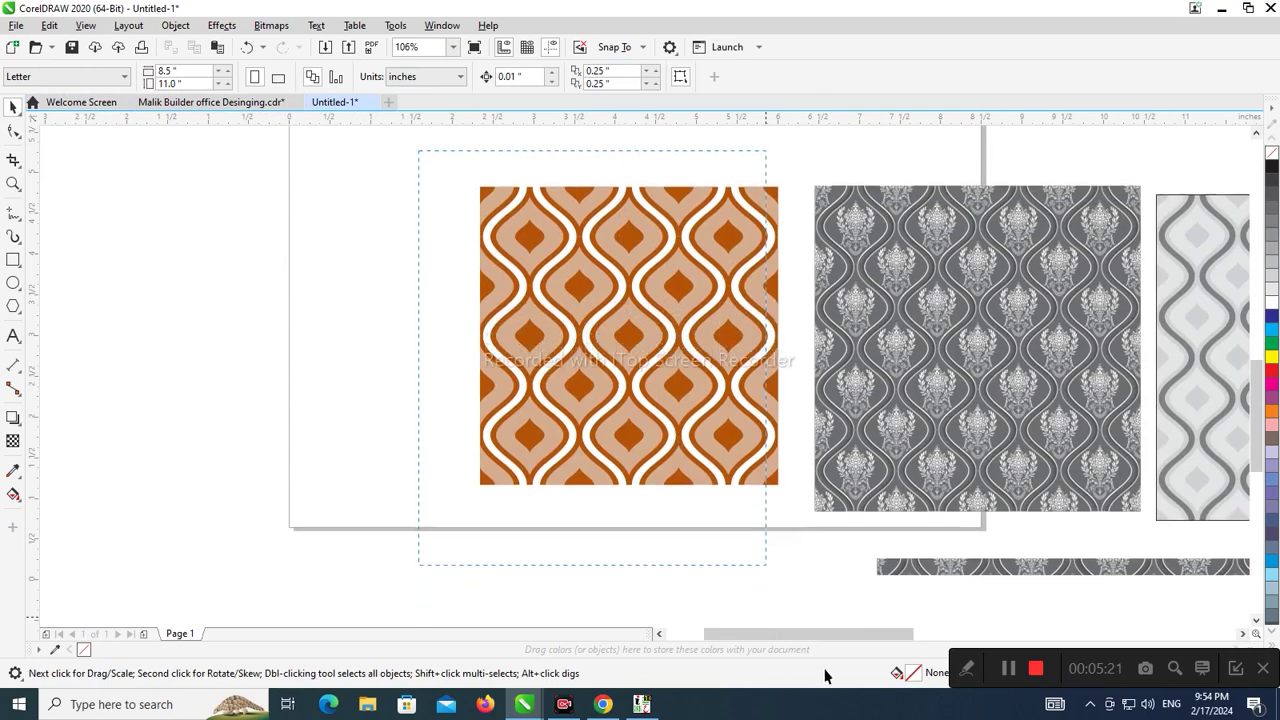
click(694, 366)
drag(694, 366, 600, 346)
key(shift+F2)
Step: Magnify one orange diamond, then zoom out and move the orange pattern off the page to the left
key(z)
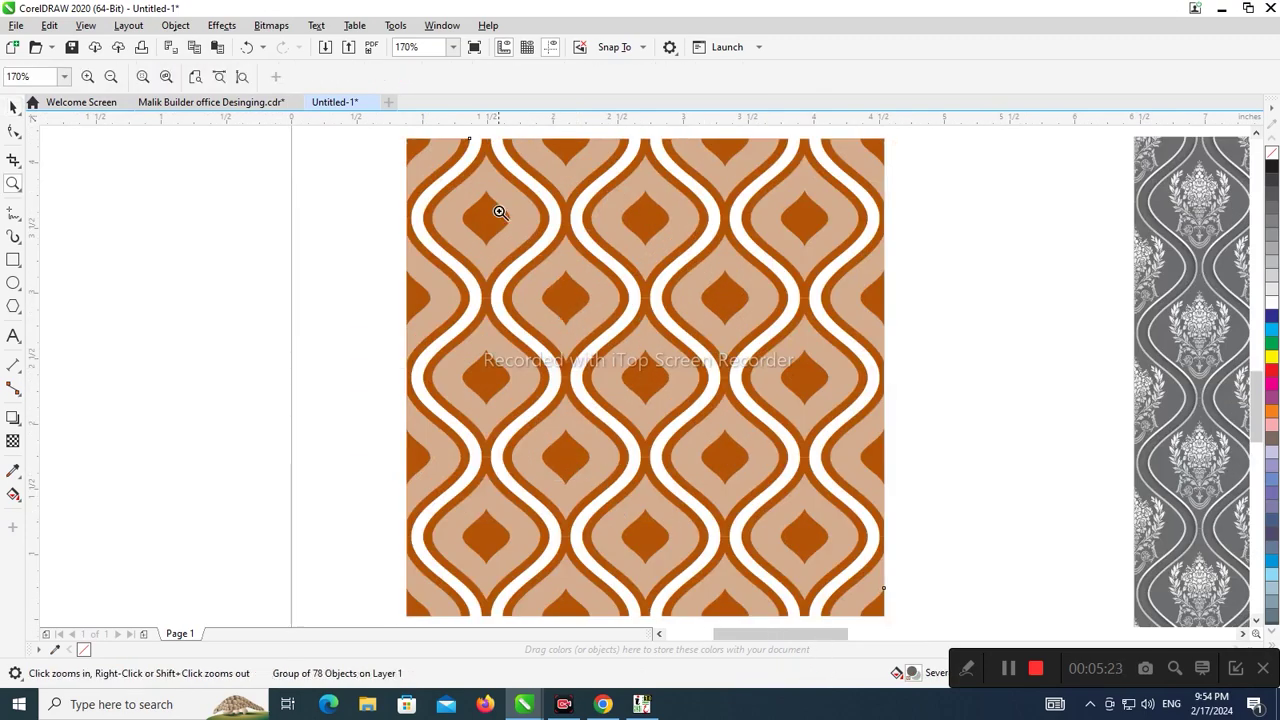
drag(499, 212, 712, 386)
scroll(767, 504, up, 1)
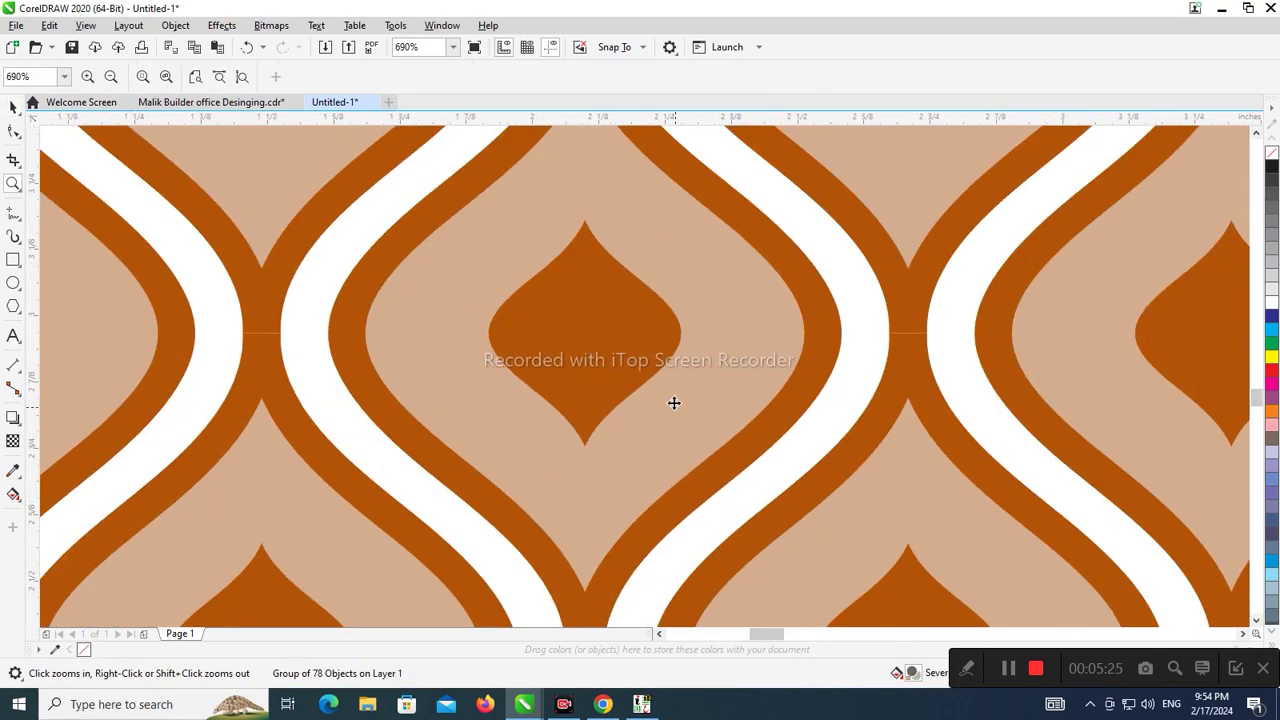
key(space)
scroll(674, 403, down, 6)
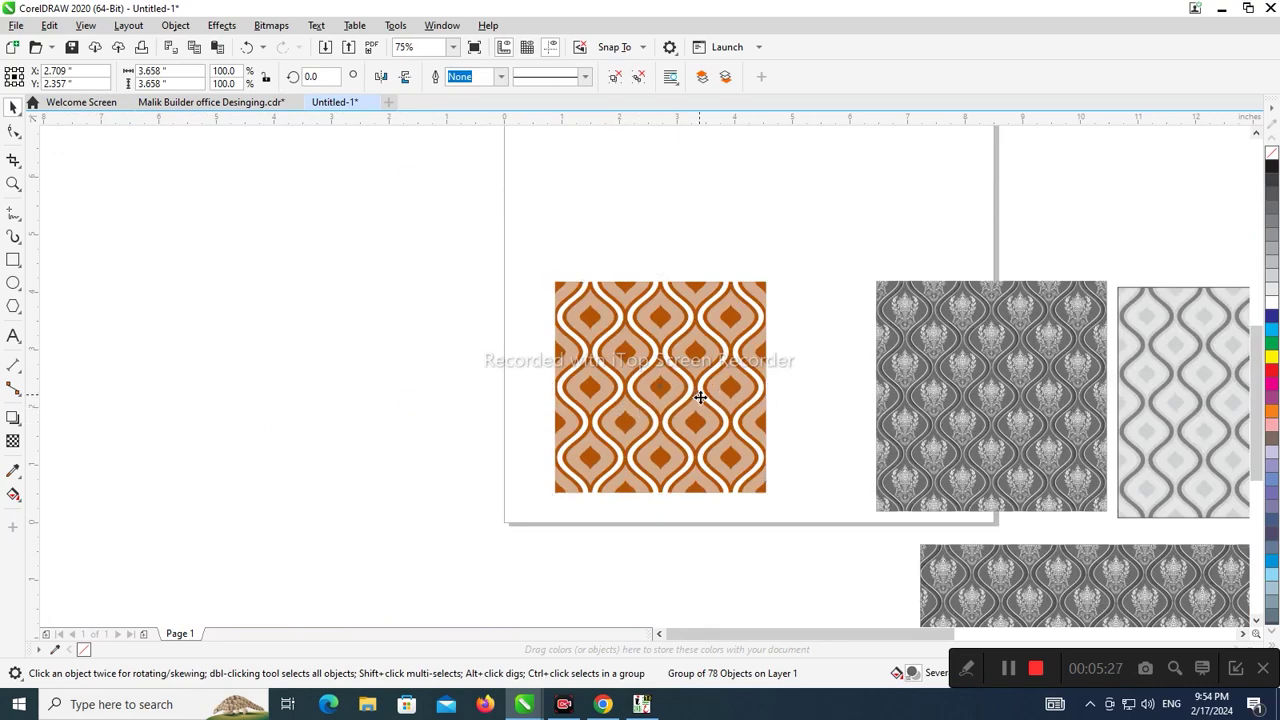
drag(700, 397, 334, 397)
Step: Zoom in on the grey damask pattern's central bouquet, then show all objects again
click(1016, 427)
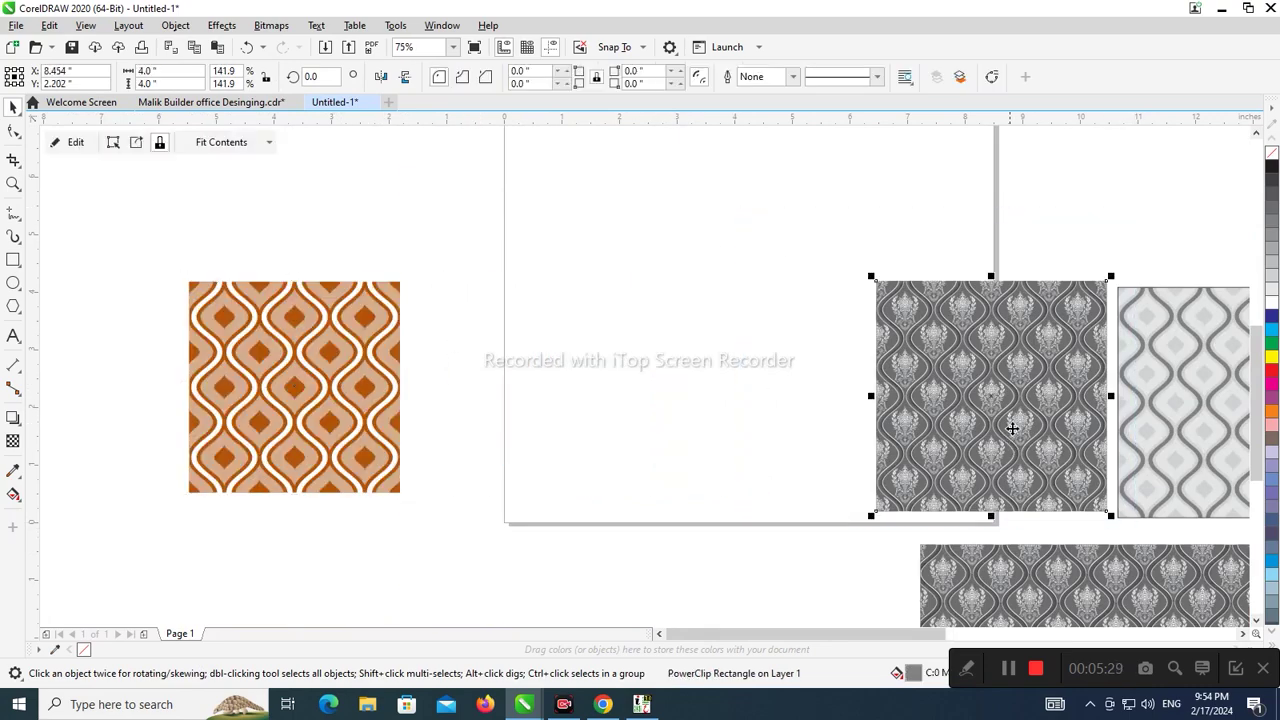
drag(1016, 427, 711, 409)
key(Escape)
key(shift+F2)
key(z)
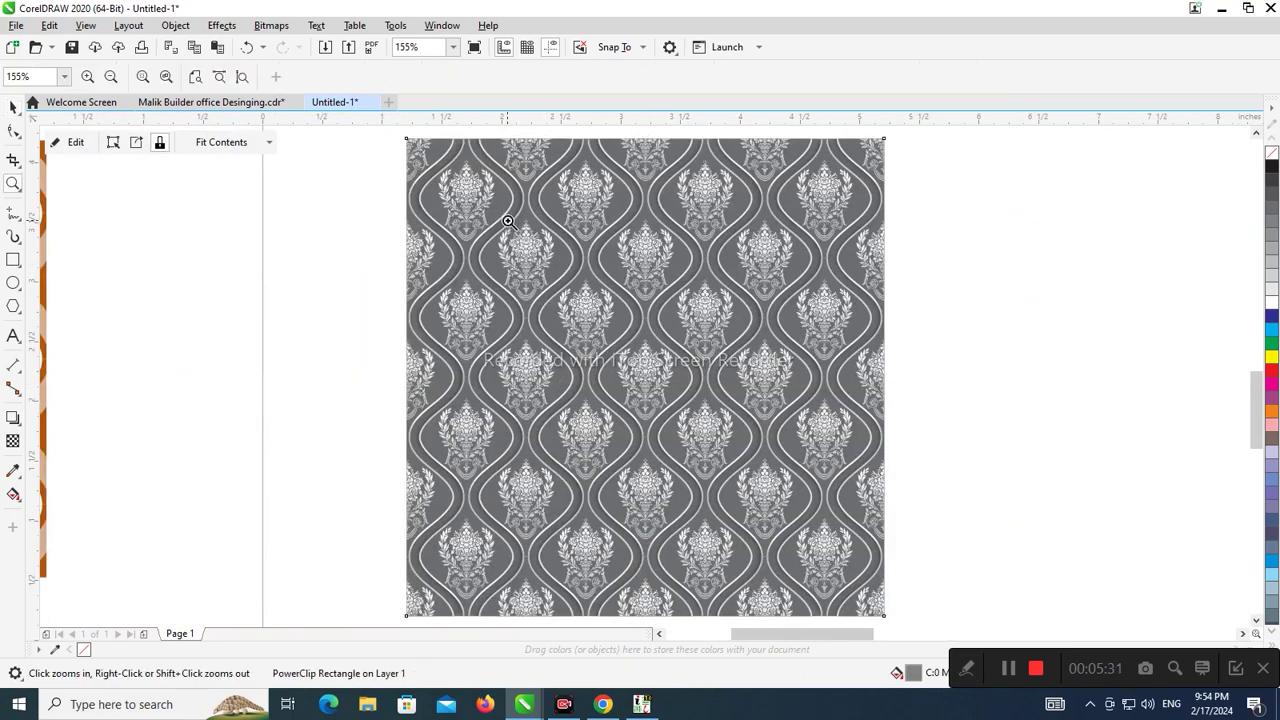
scroll(720, 430, up, 4)
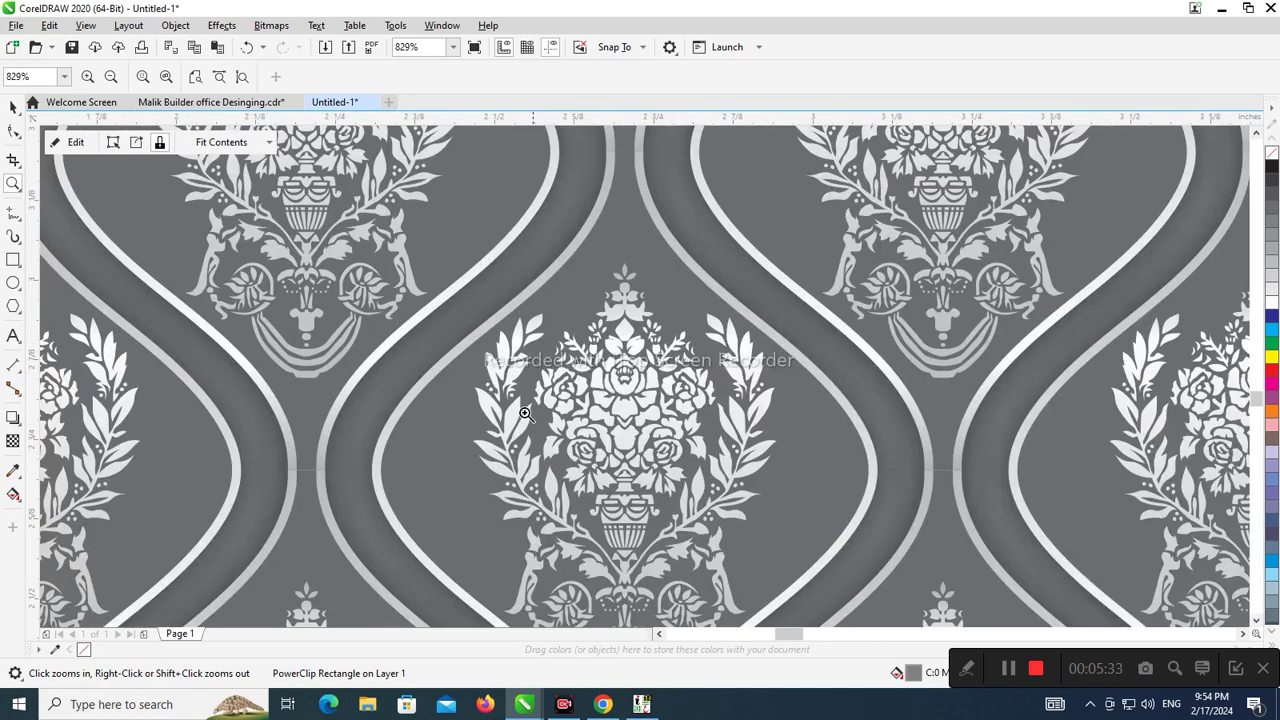
drag(794, 566, 794, 566)
key(space)
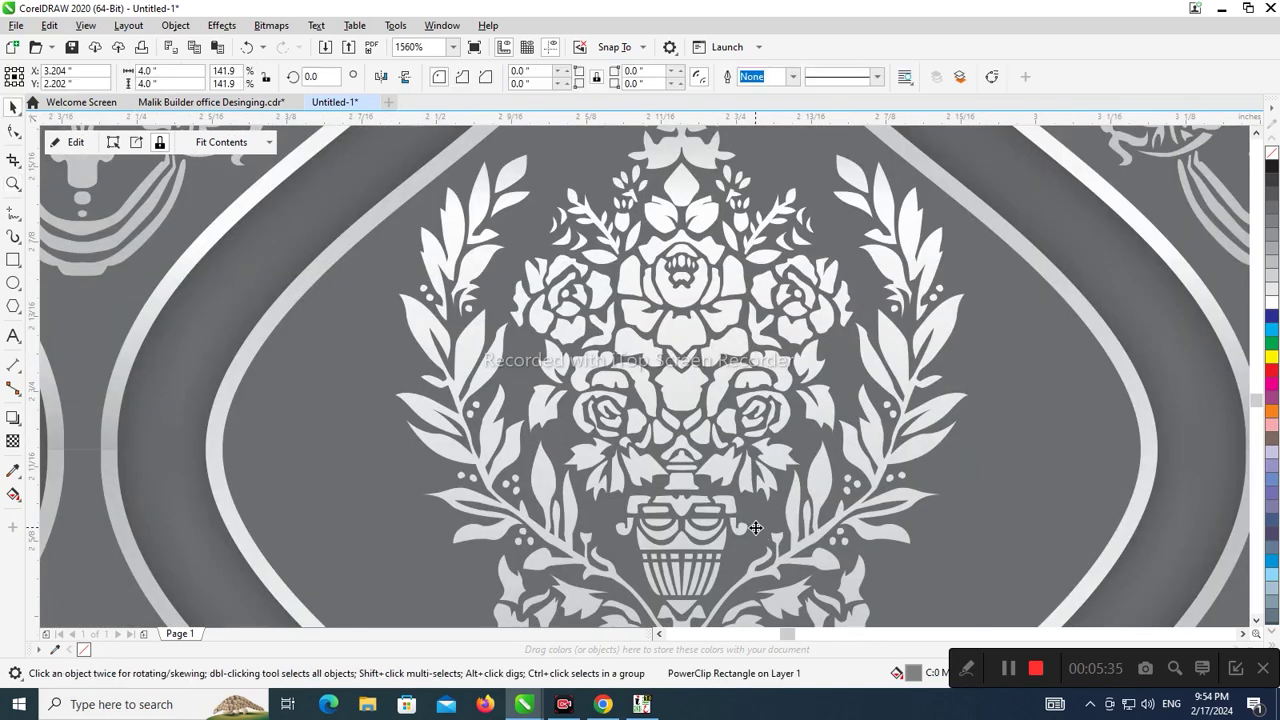
key(shift+F2)
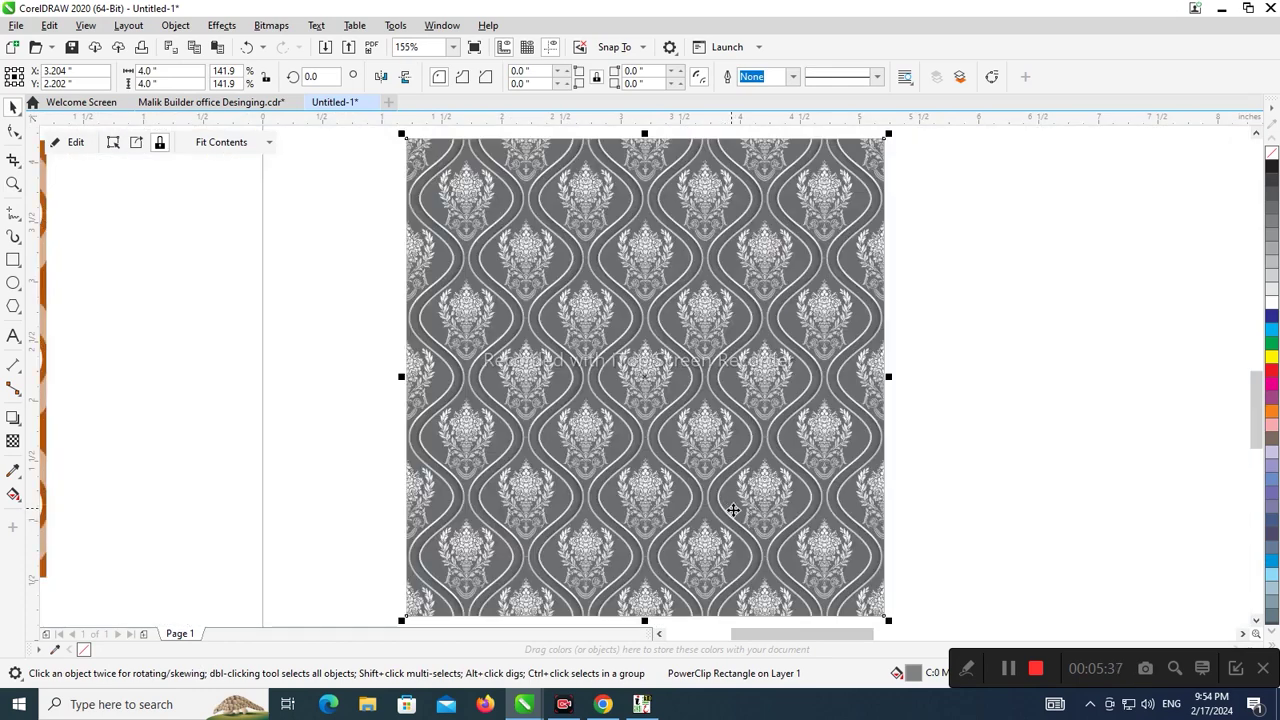
key(z)
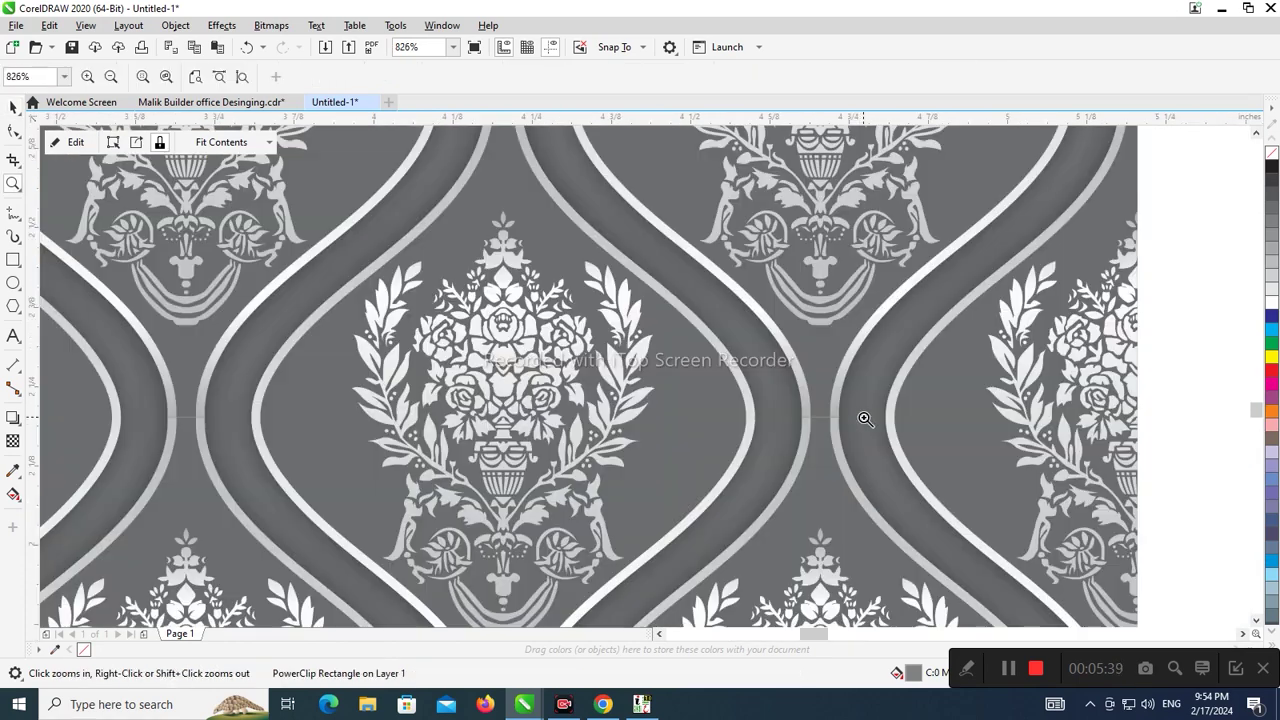
scroll(746, 427, up, 2)
key(space)
key(F4)
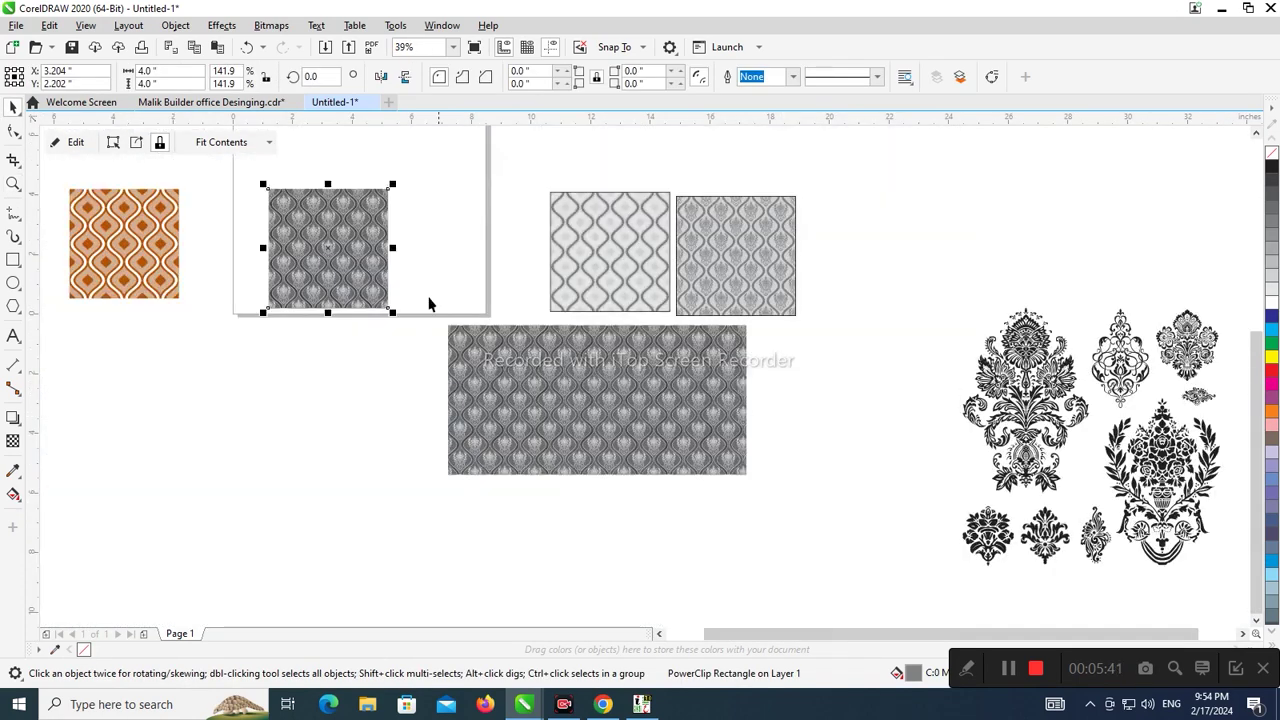
Step: Zoom into a region of the light wave pattern, then return to the all-objects view
click(638, 268)
key(z)
scroll(645, 285, up, 4)
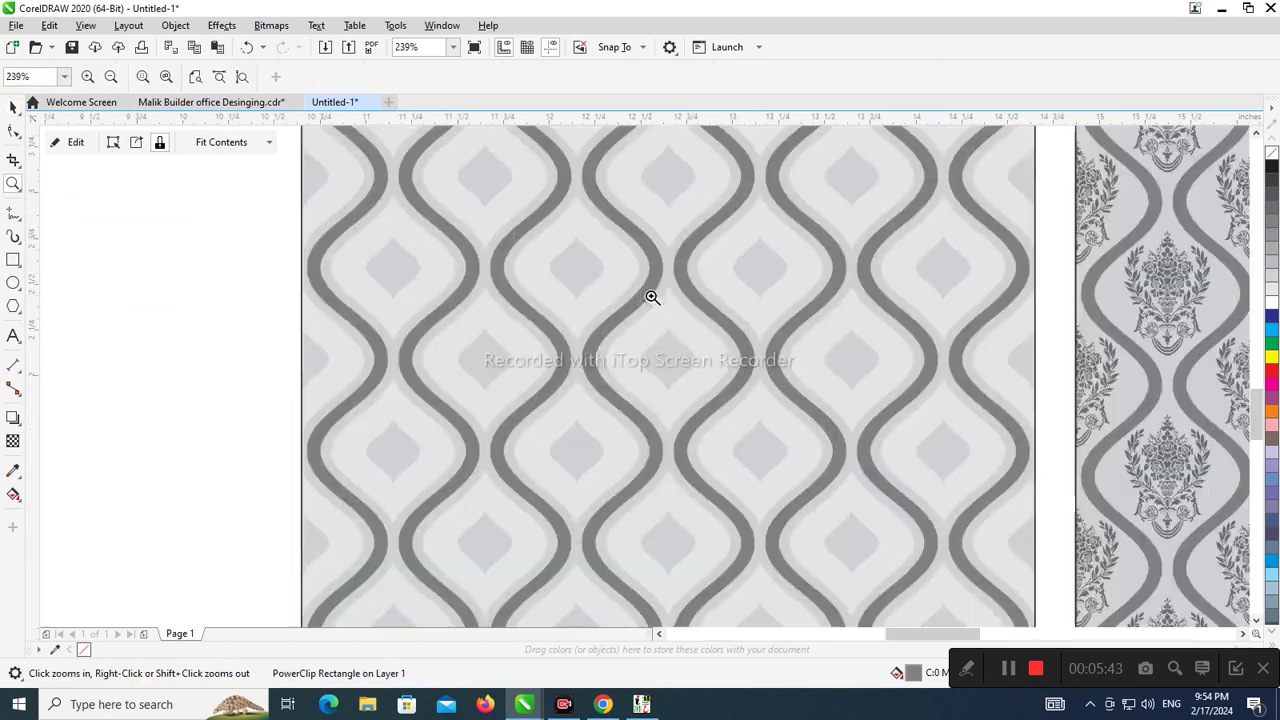
drag(862, 443, 862, 443)
key(space)
scroll(700, 378, down, 1)
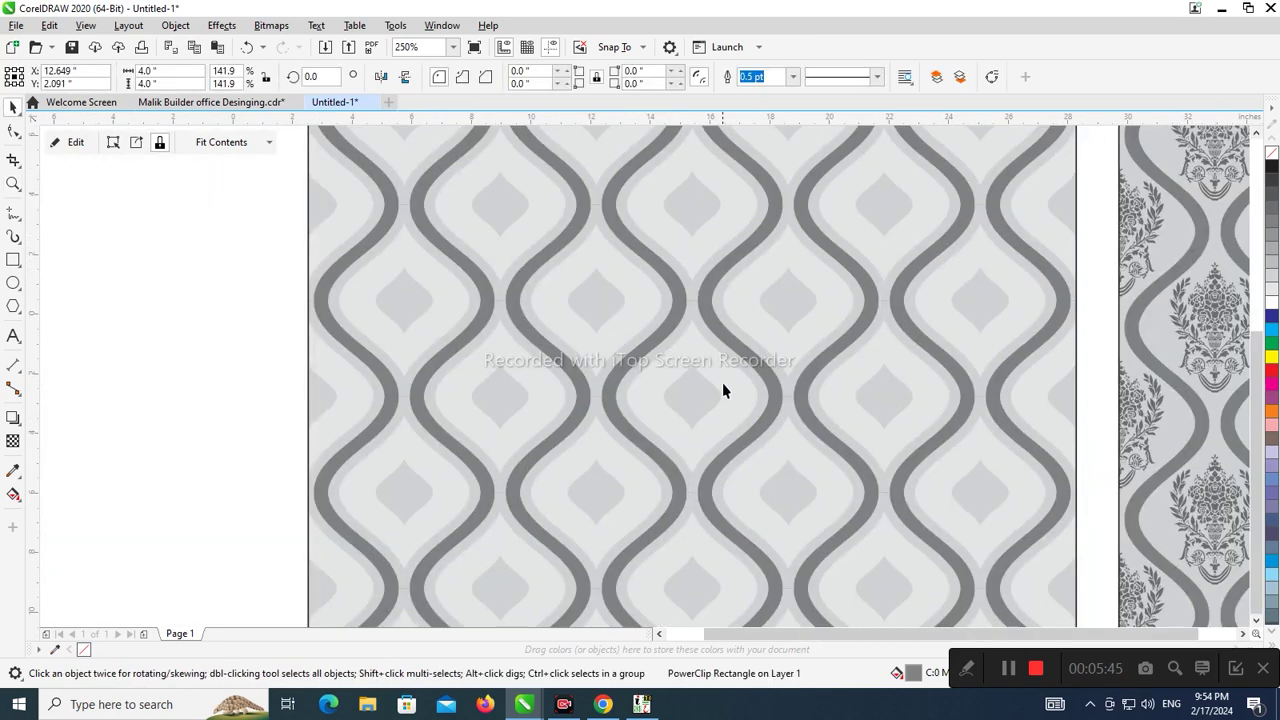
key(F4)
Step: Zoom repeatedly into the damask pattern, finishing with every pattern shown together
key(z)
scroll(703, 291, up, 4)
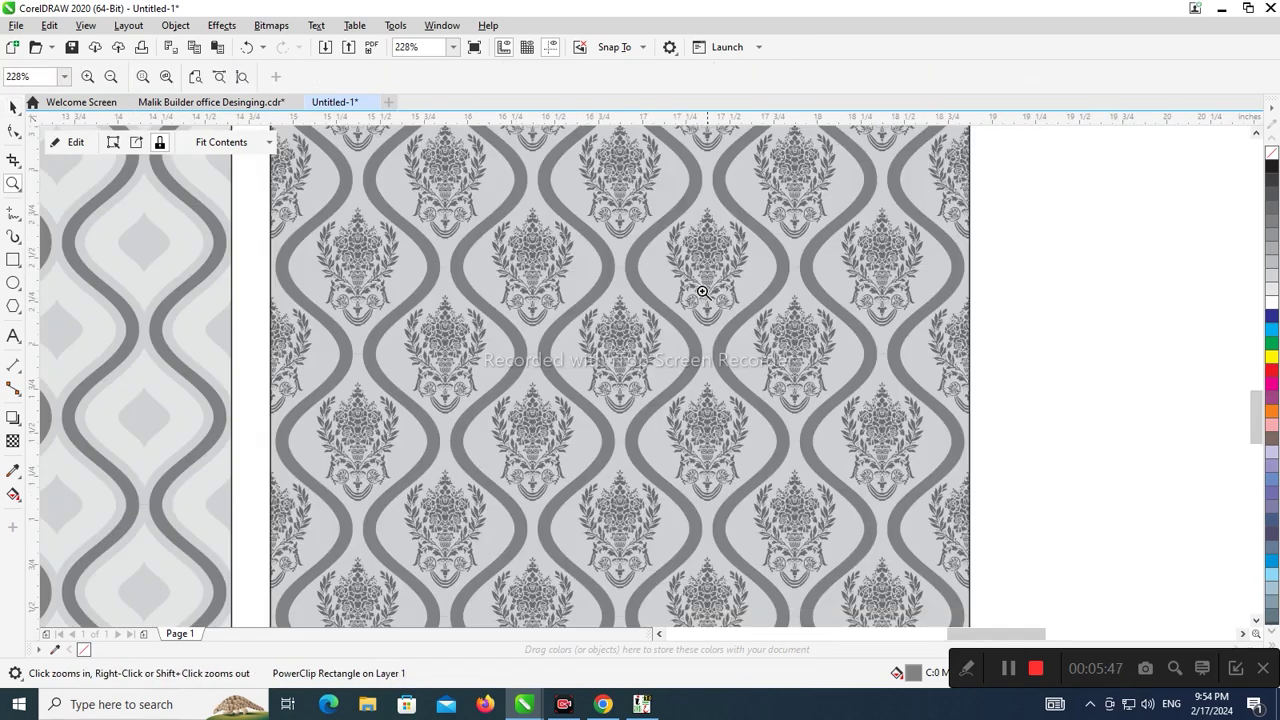
drag(802, 448, 802, 448)
key(space)
scroll(808, 420, down, 1)
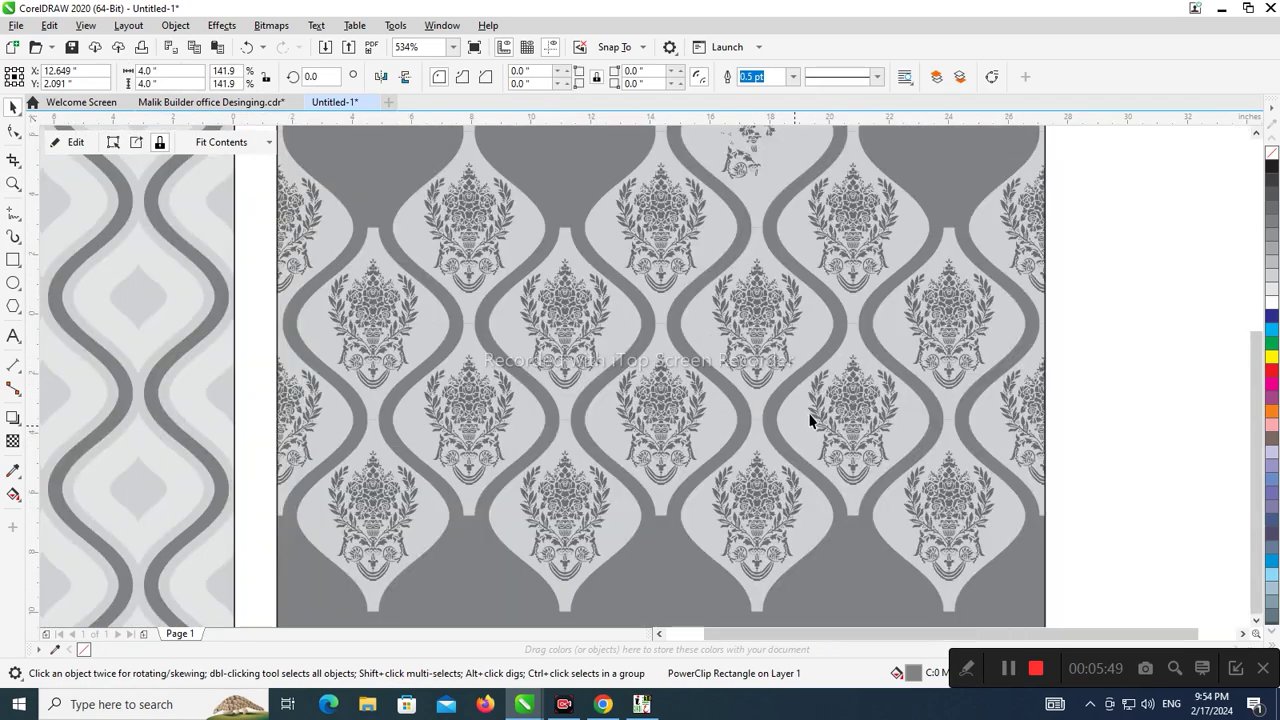
key(F4)
key(z)
scroll(570, 400, up, 5)
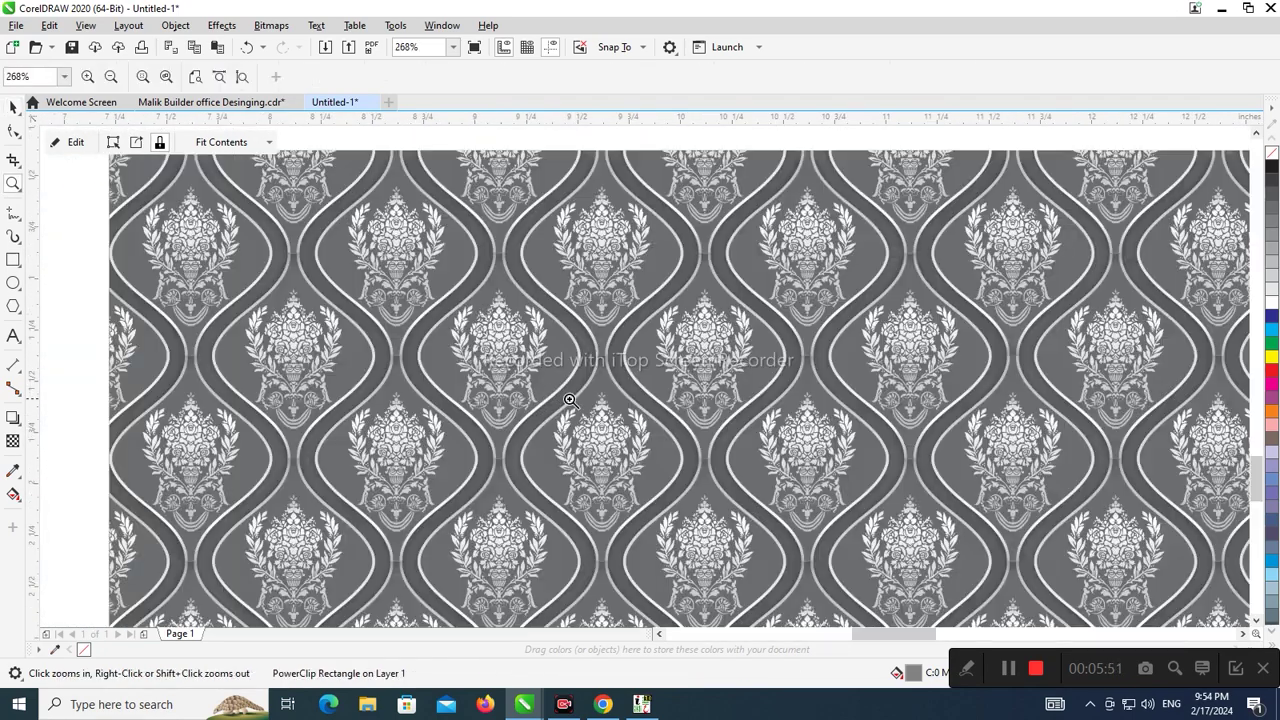
scroll(665, 425, up, 4)
key(space)
scroll(678, 432, down, 2)
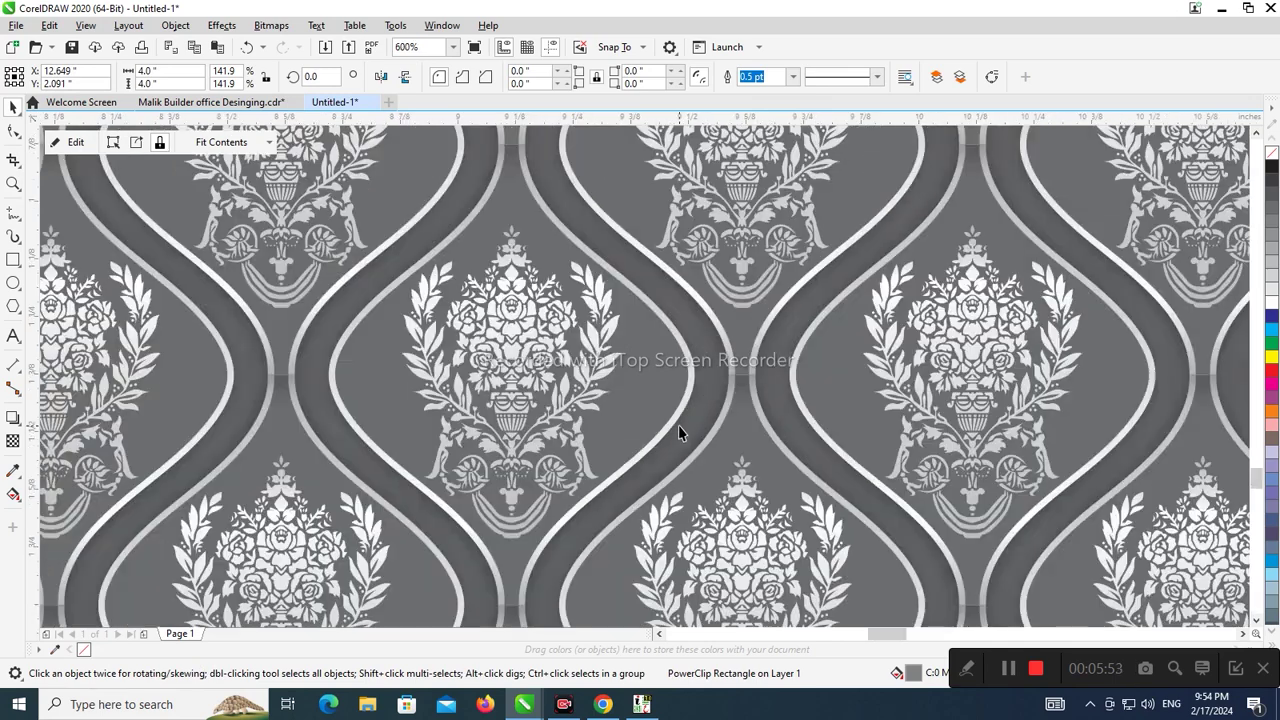
scroll(678, 425, down, 3)
key(F4)
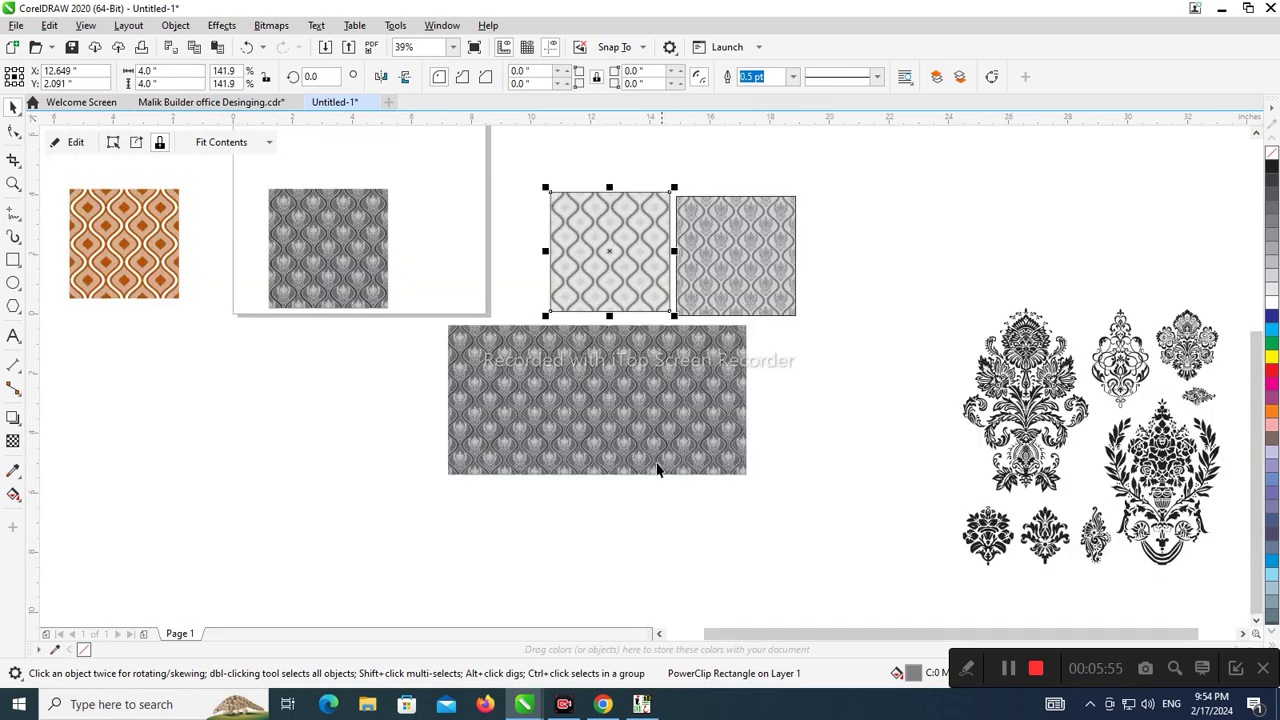
Step: Delete all Pattern 25 objects and import Pattern 26 from the 45 Wallpaper folder
key(ctrl+a)
key(Delete)
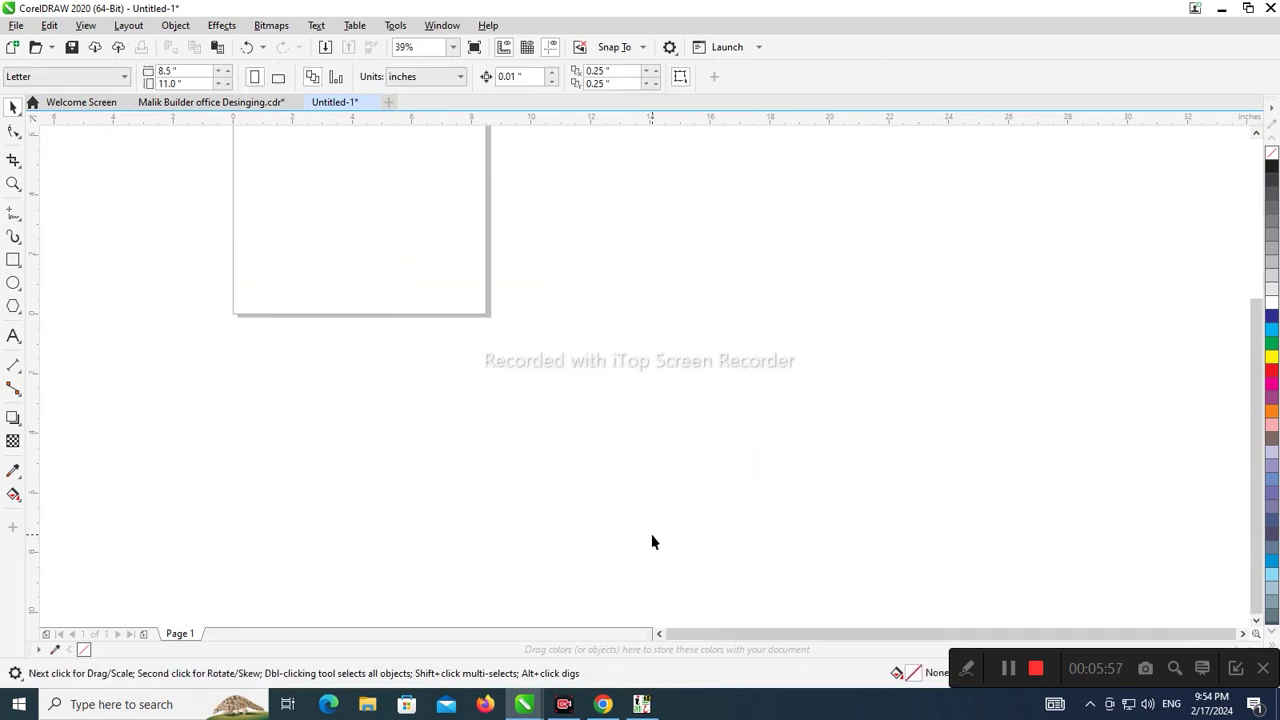
key(ctrl+i)
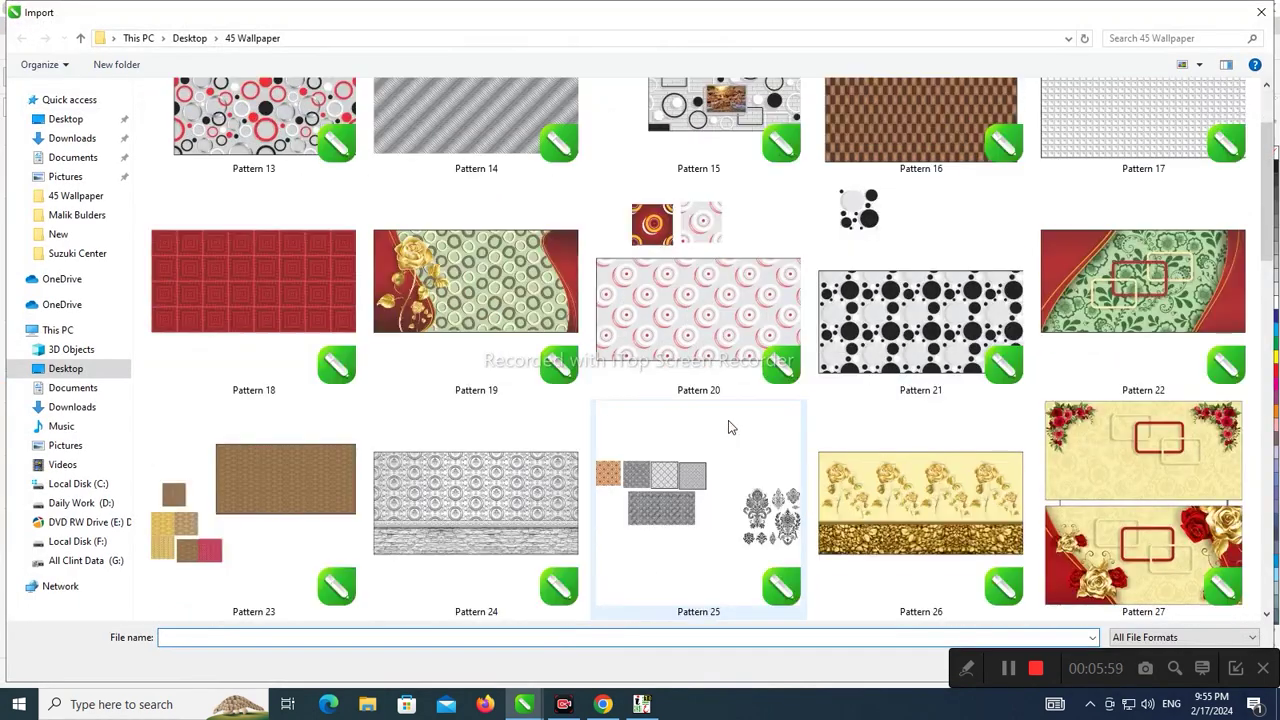
scroll(728, 427, down, 2)
click(955, 290)
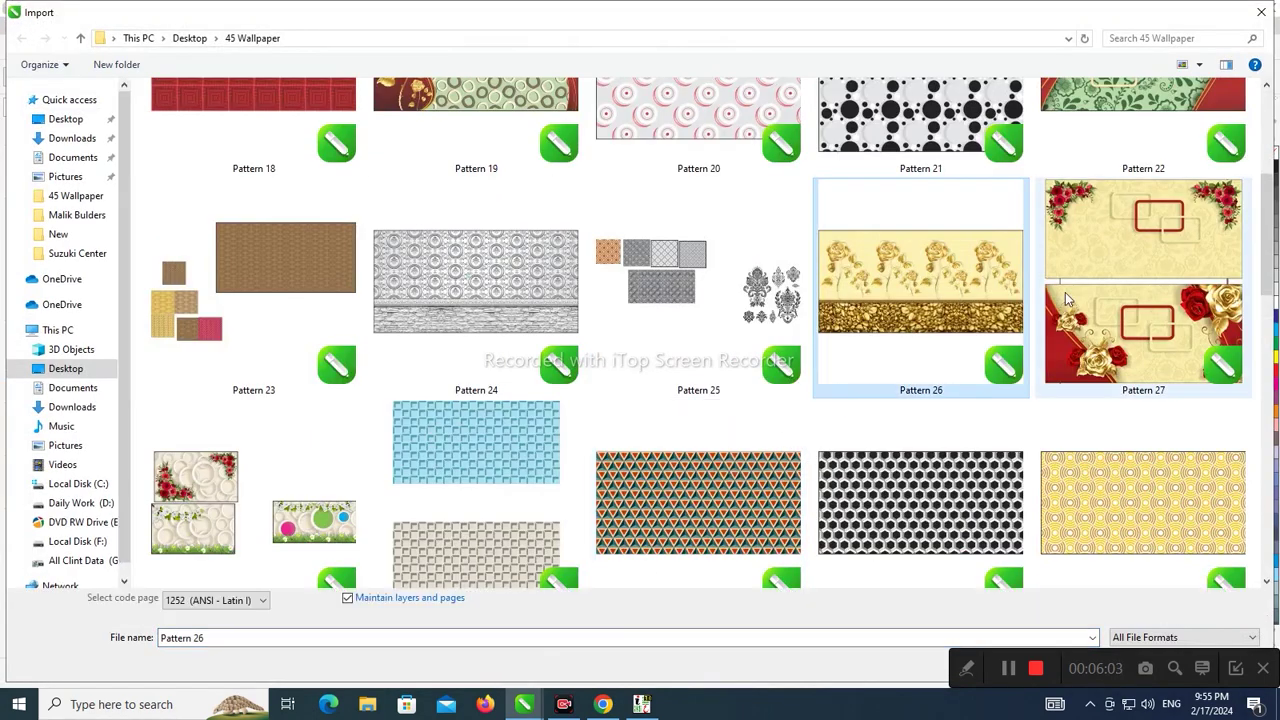
double_click(977, 291)
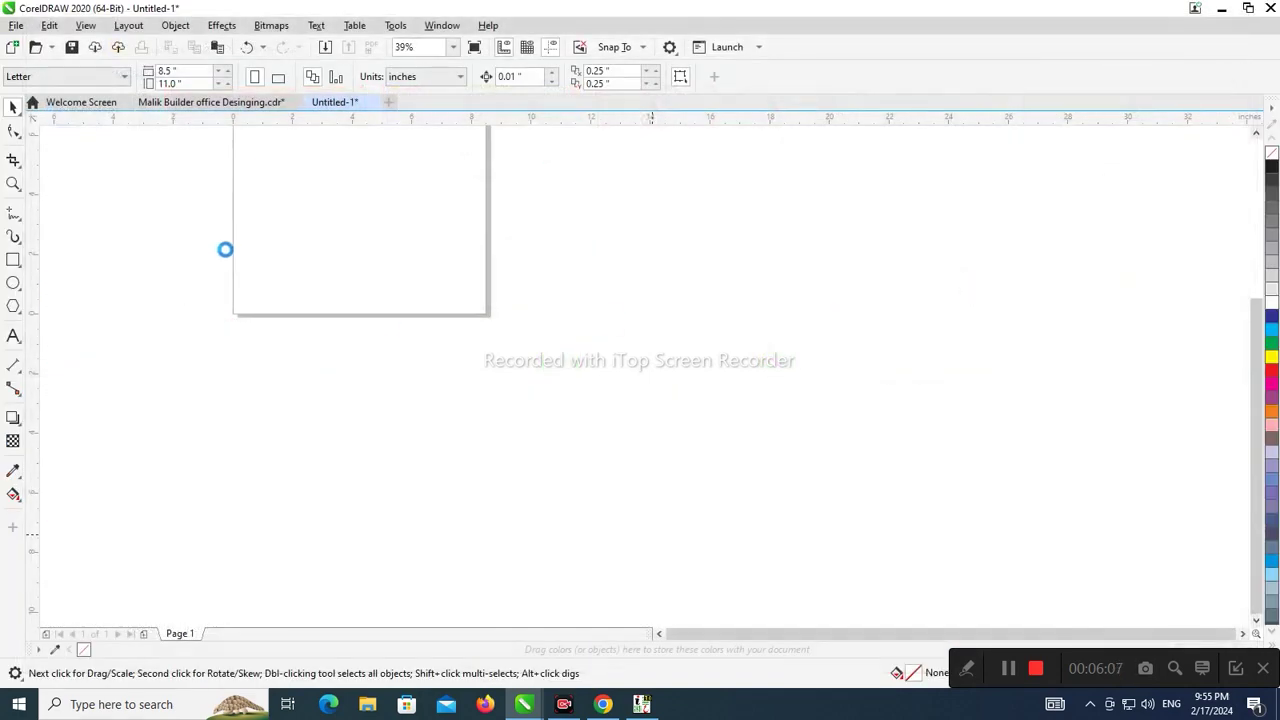
Step: Place Pattern 26, zoom into the gold rose petals, then zoom out and delete it
click(225, 250)
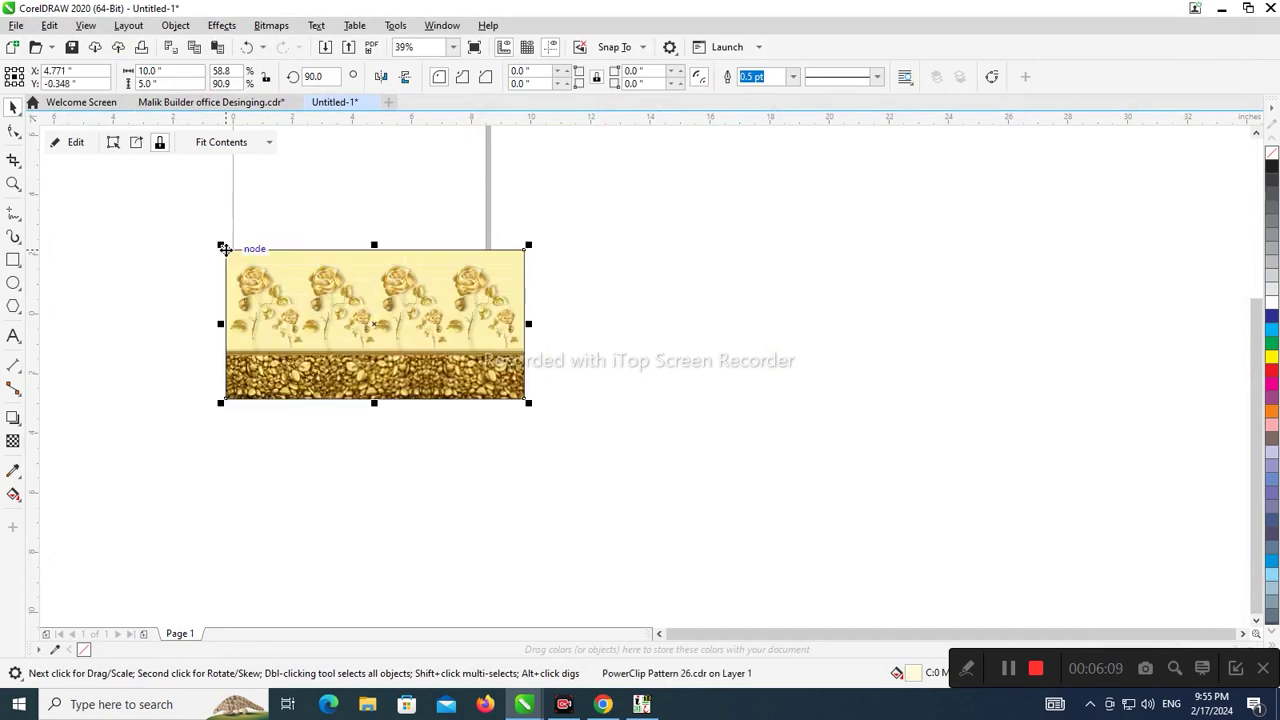
key(shift+F2)
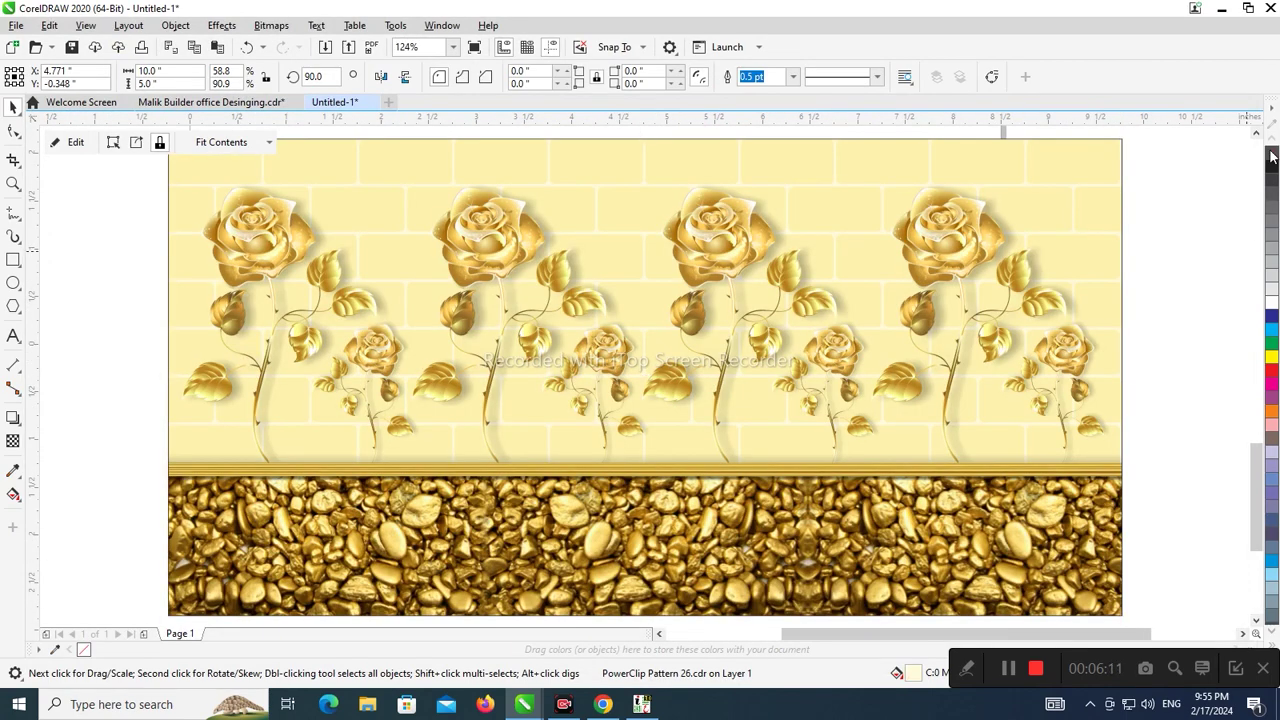
key(z)
drag(478, 246, 600, 344)
drag(200, 221, 540, 375)
key(space)
scroll(542, 375, down, 6)
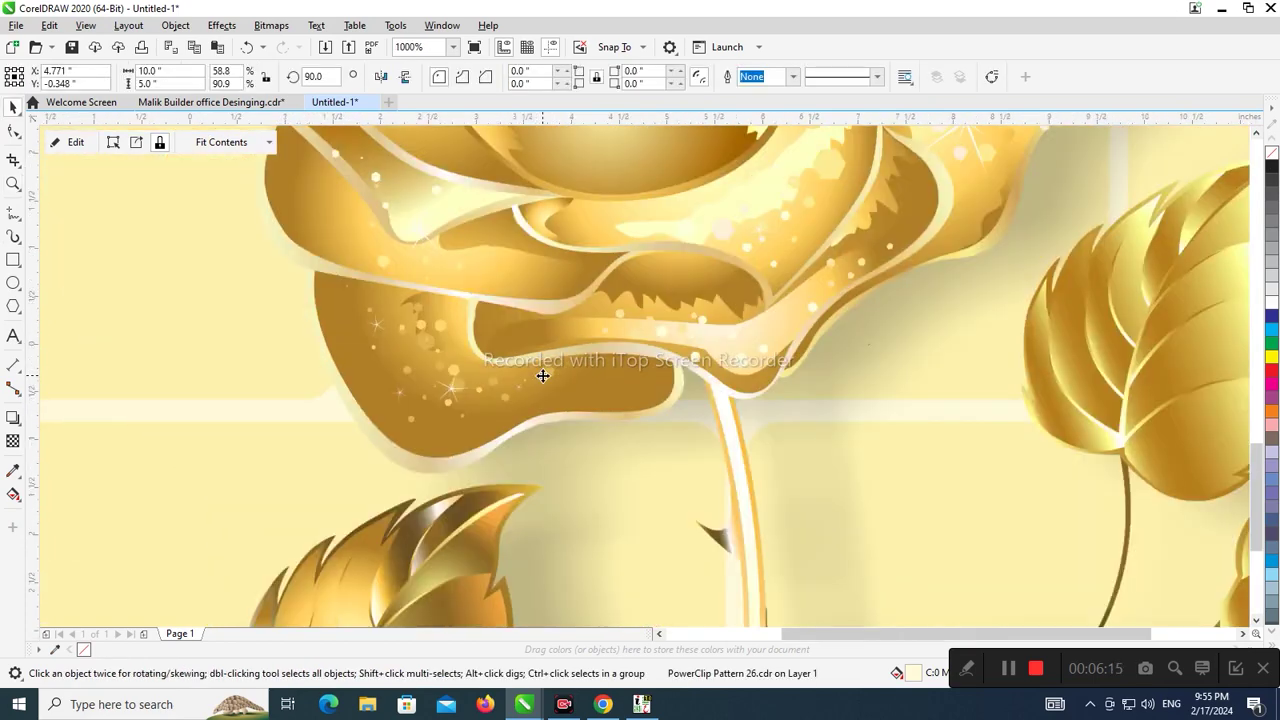
key(Delete)
click(13, 336)
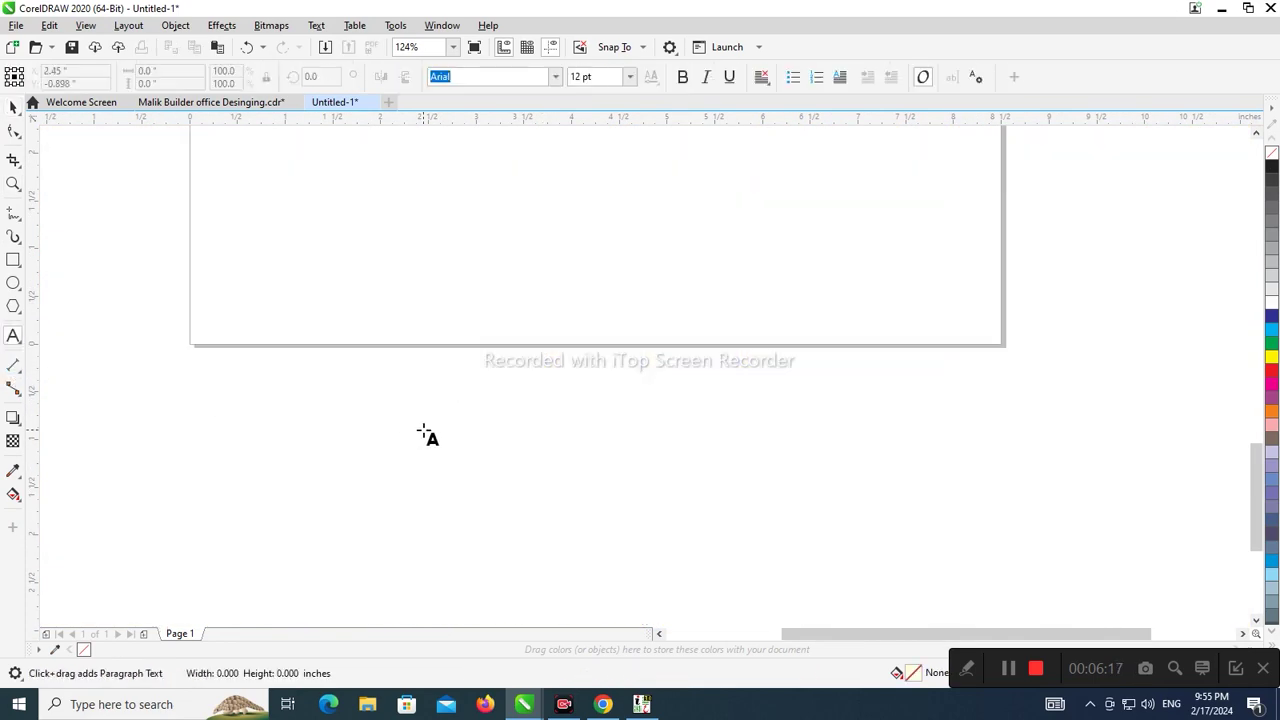
click(424, 430)
text(Um,)
key(BackSpace)
key(BackSpace)
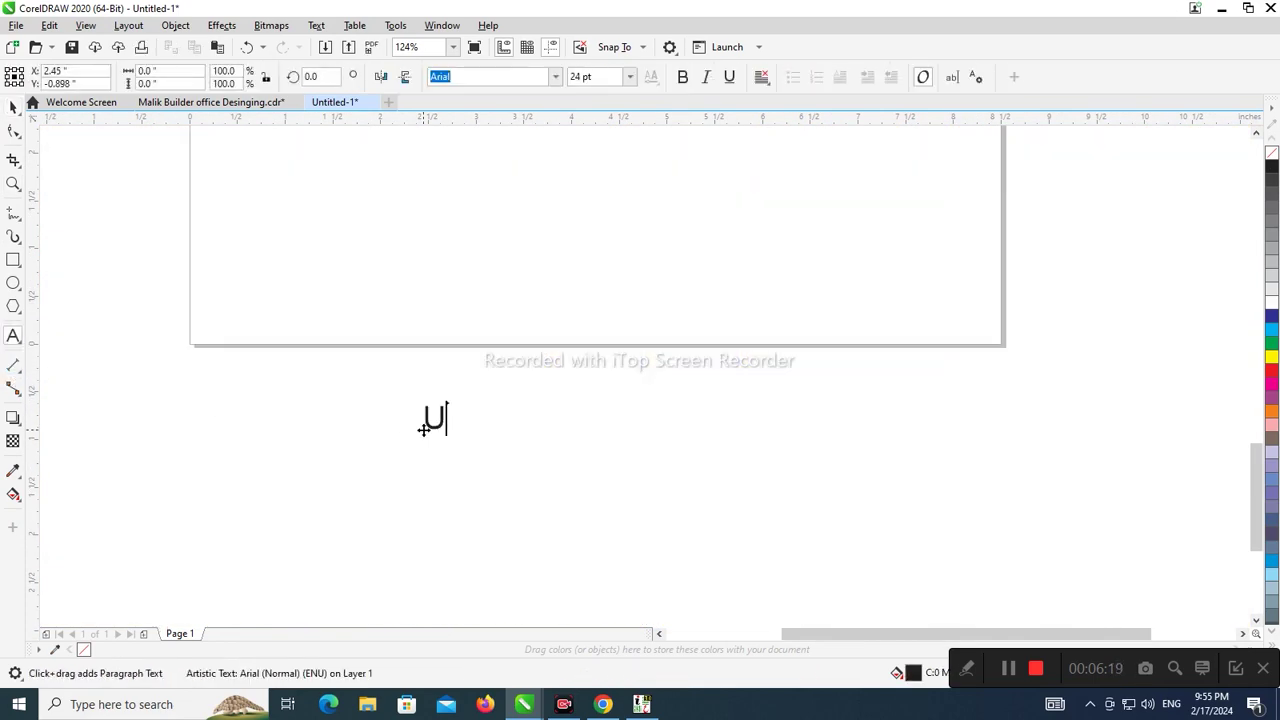
text(meed karta ho ap)
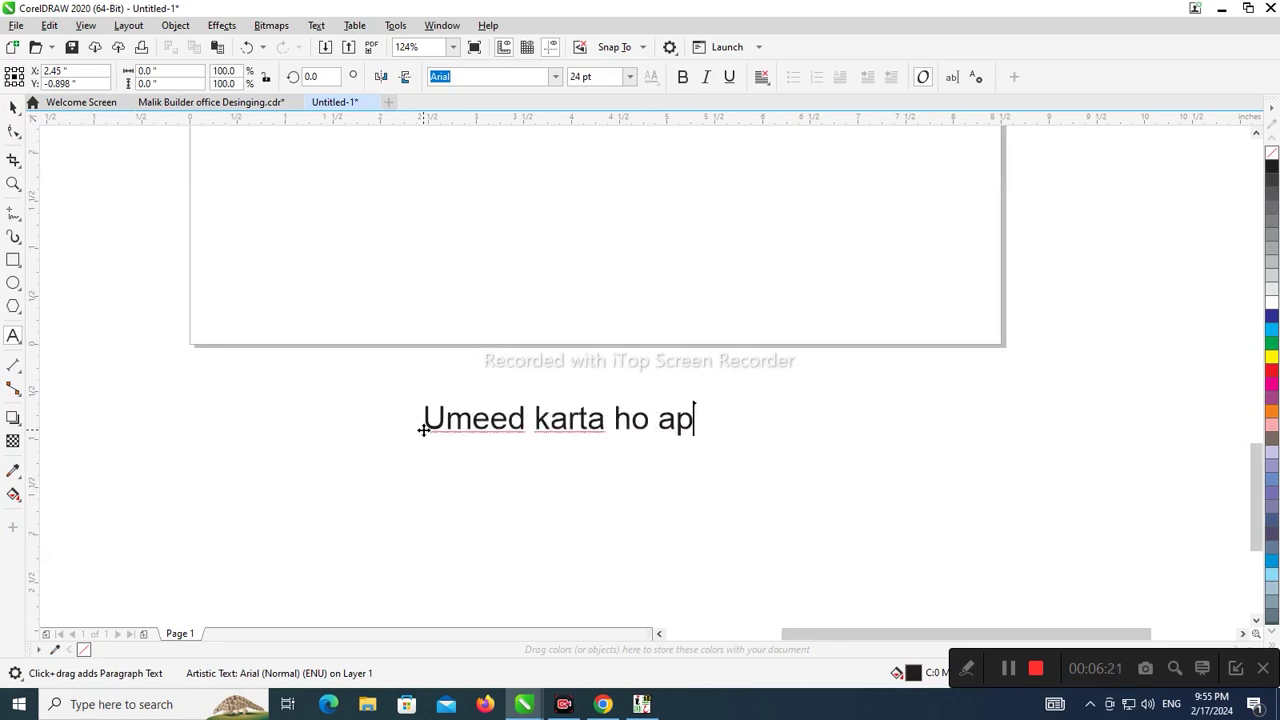
text( ko wallpaper a)
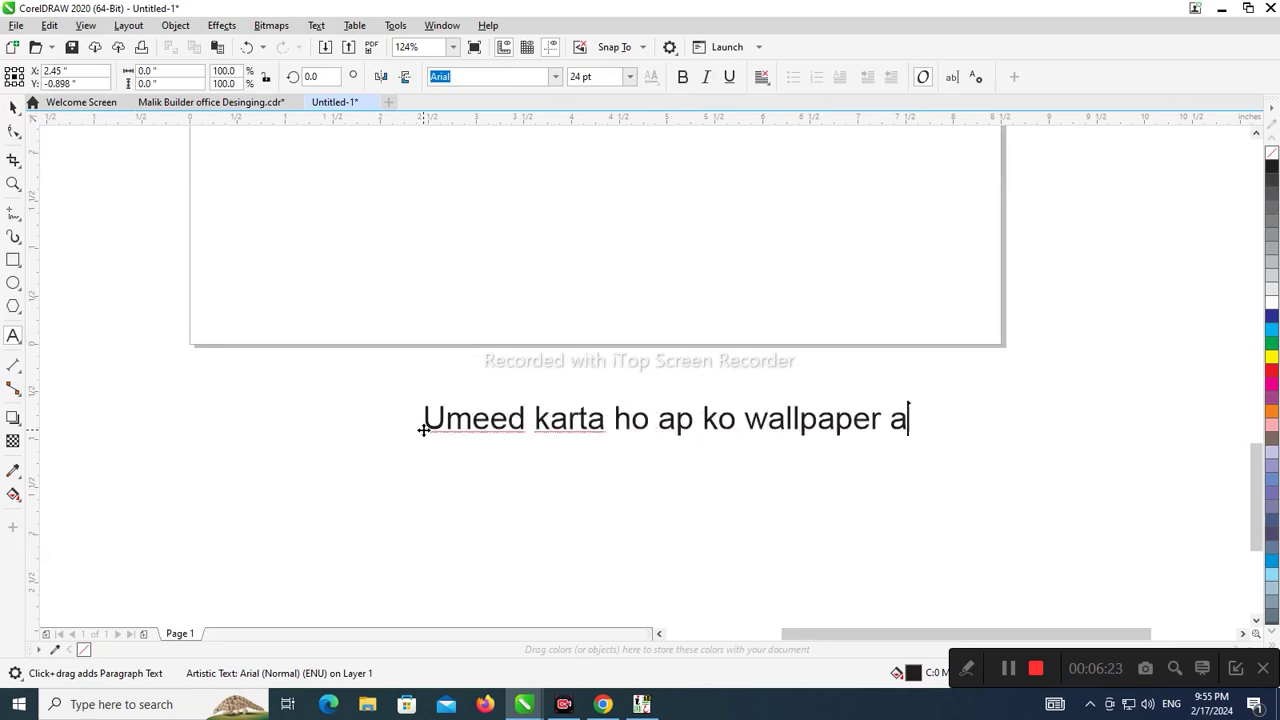
text(chy lagy ho gay )
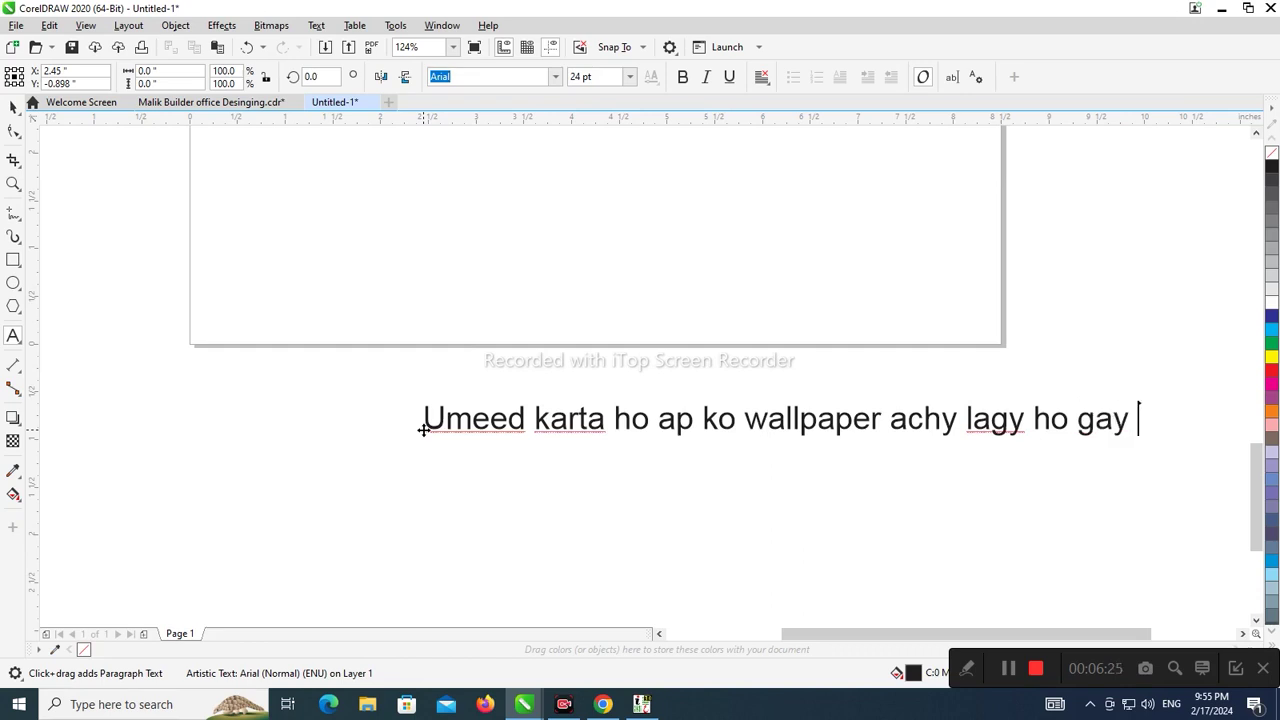
text(ba )
text(pa)
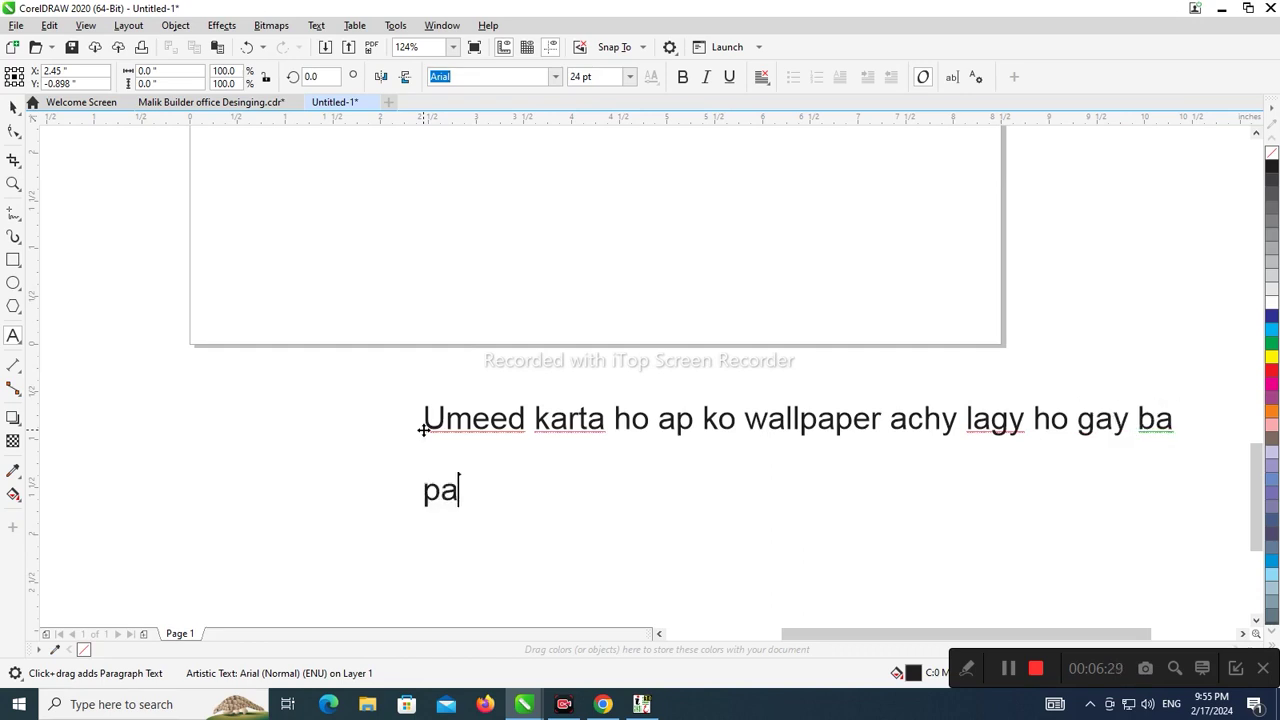
text(sword ka)
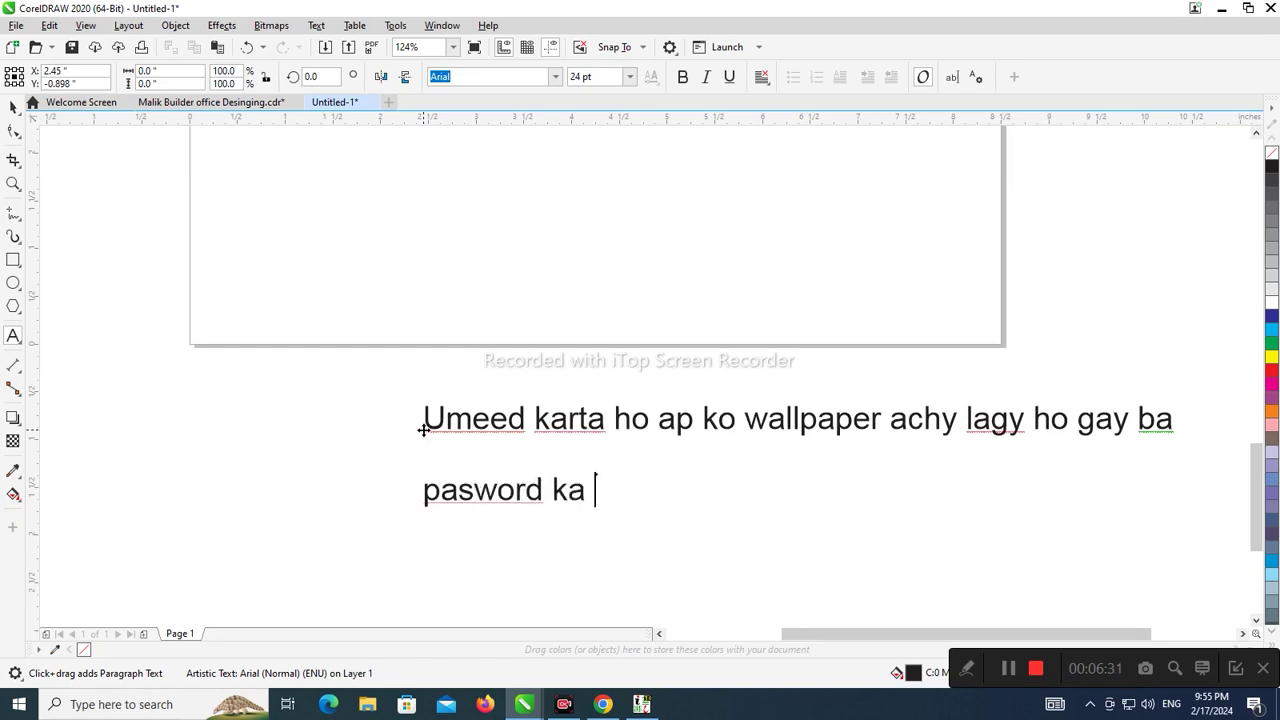
key(BackSpace)
key(BackSpace)
text(part )
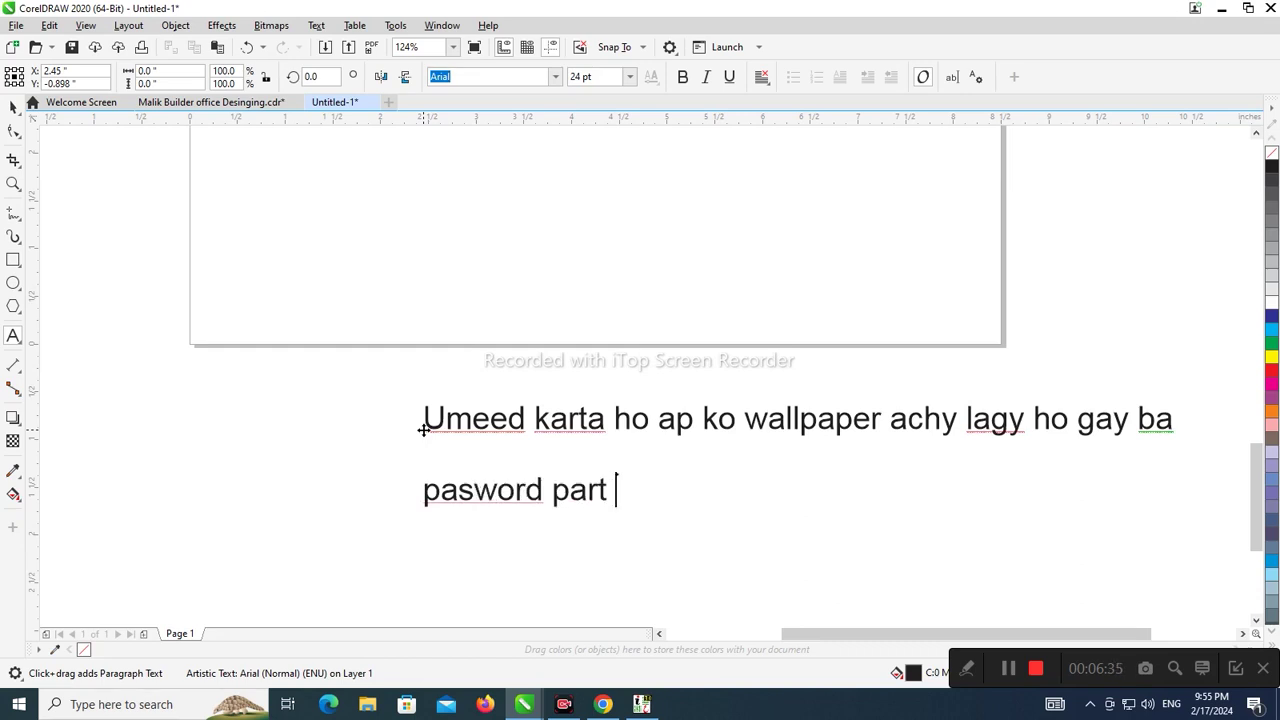
text(3:)
click(10, 110)
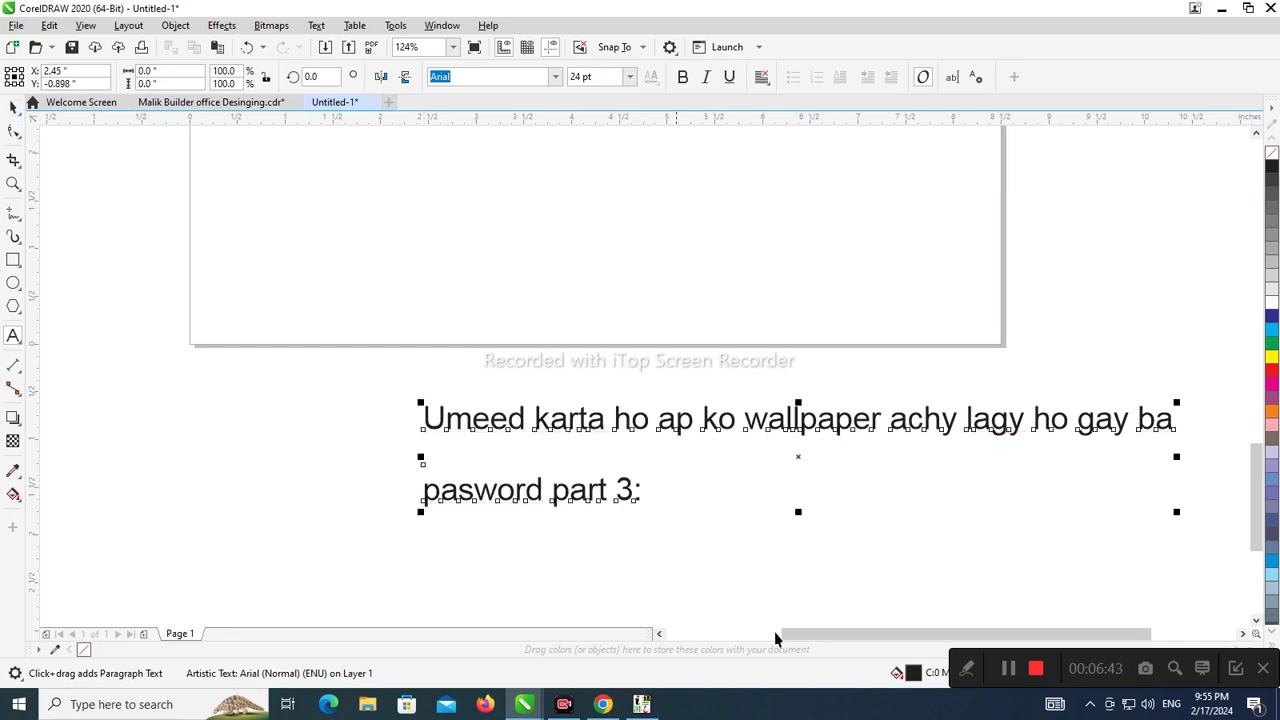
key(Delete)
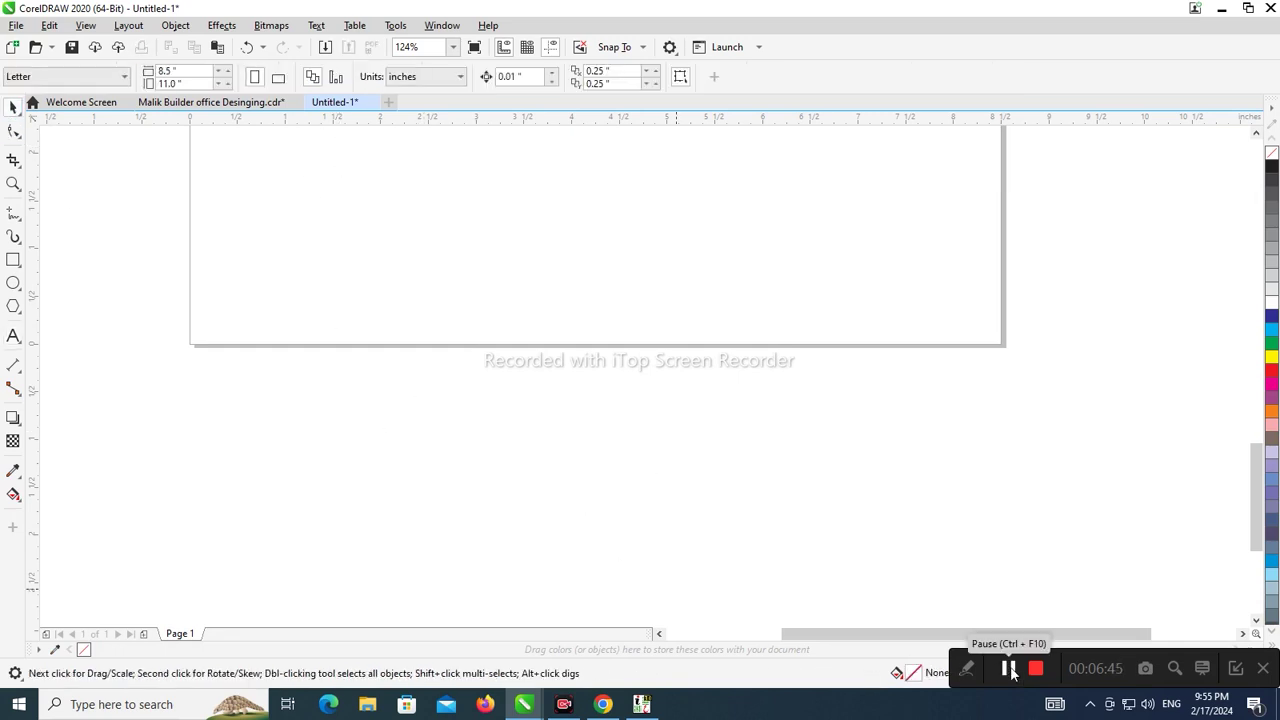
Step: Undo the note's deletion and type the password part 3 value after its colon
key(ctrl+z)
double_click(603, 445)
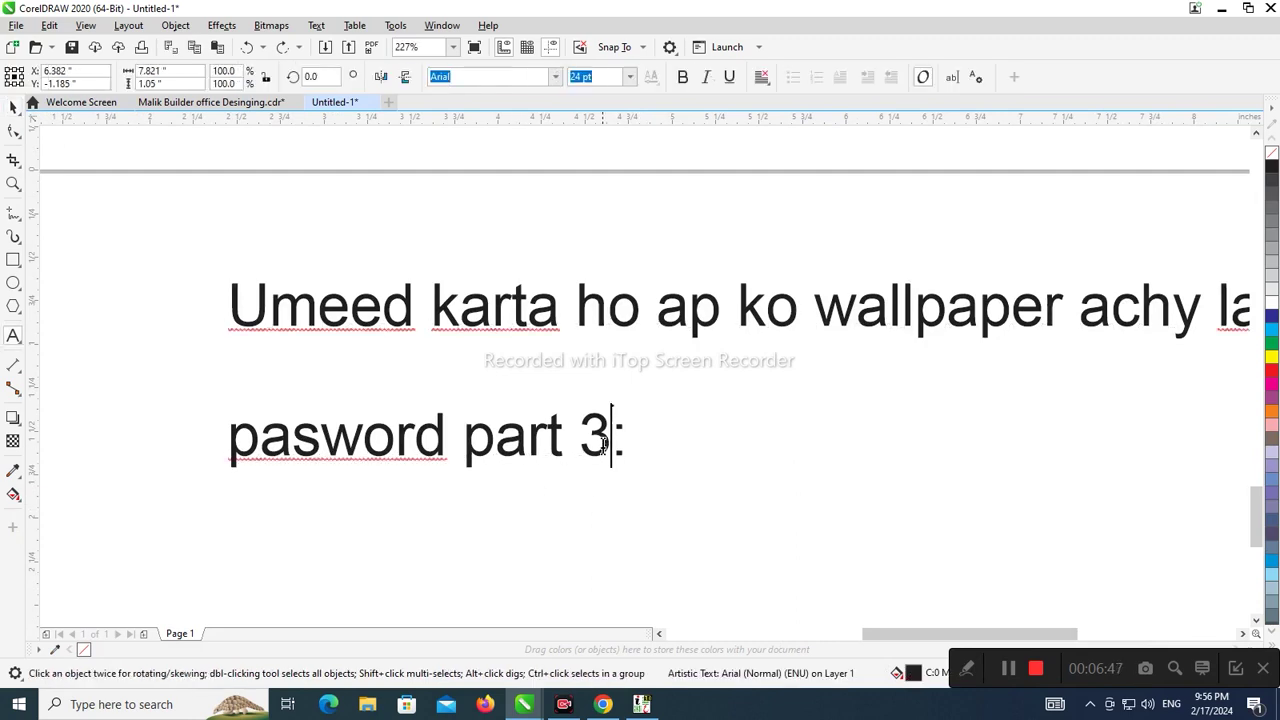
key(Right)
click(14, 106)
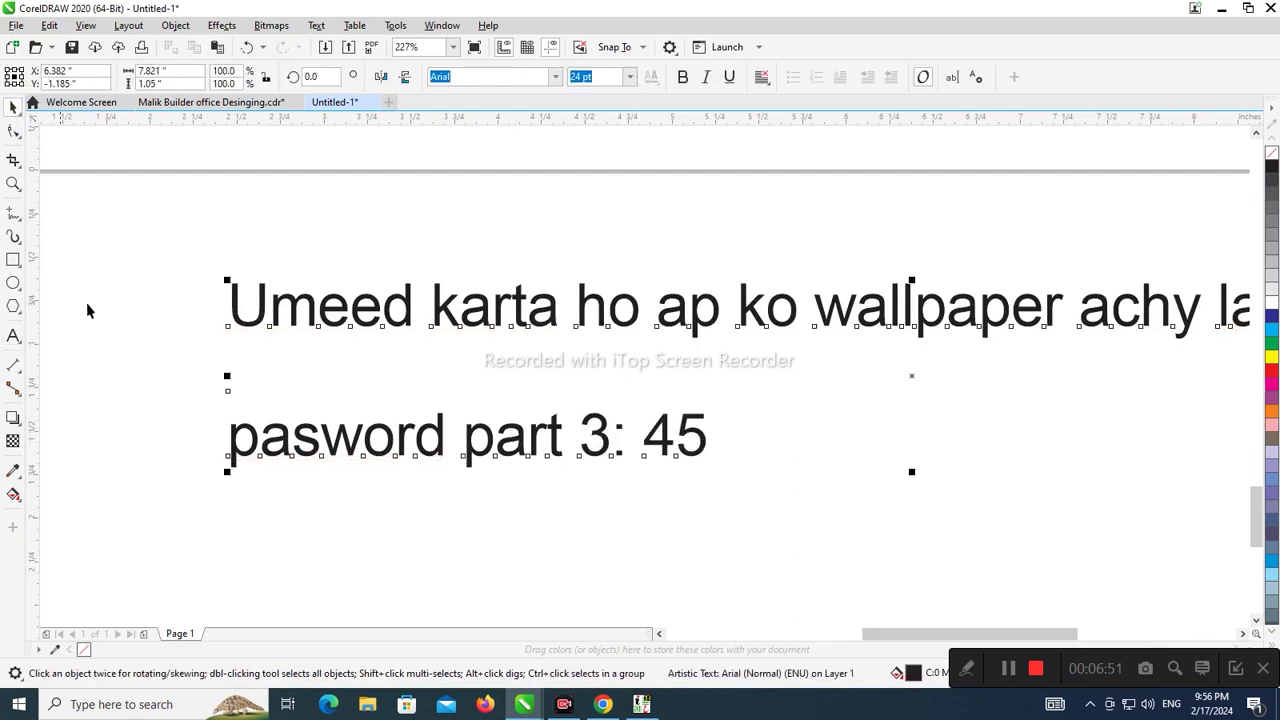
click(125, 349)
scroll(125, 349, down, 2)
key(ctrl+a)
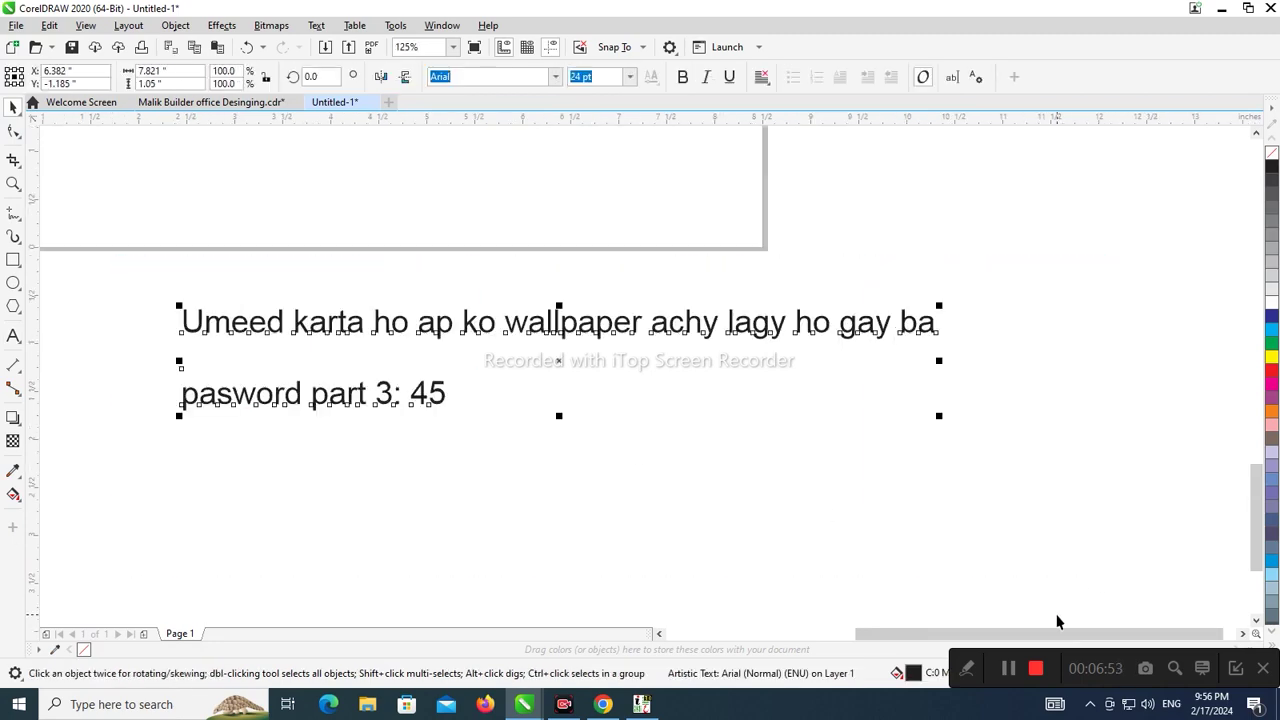